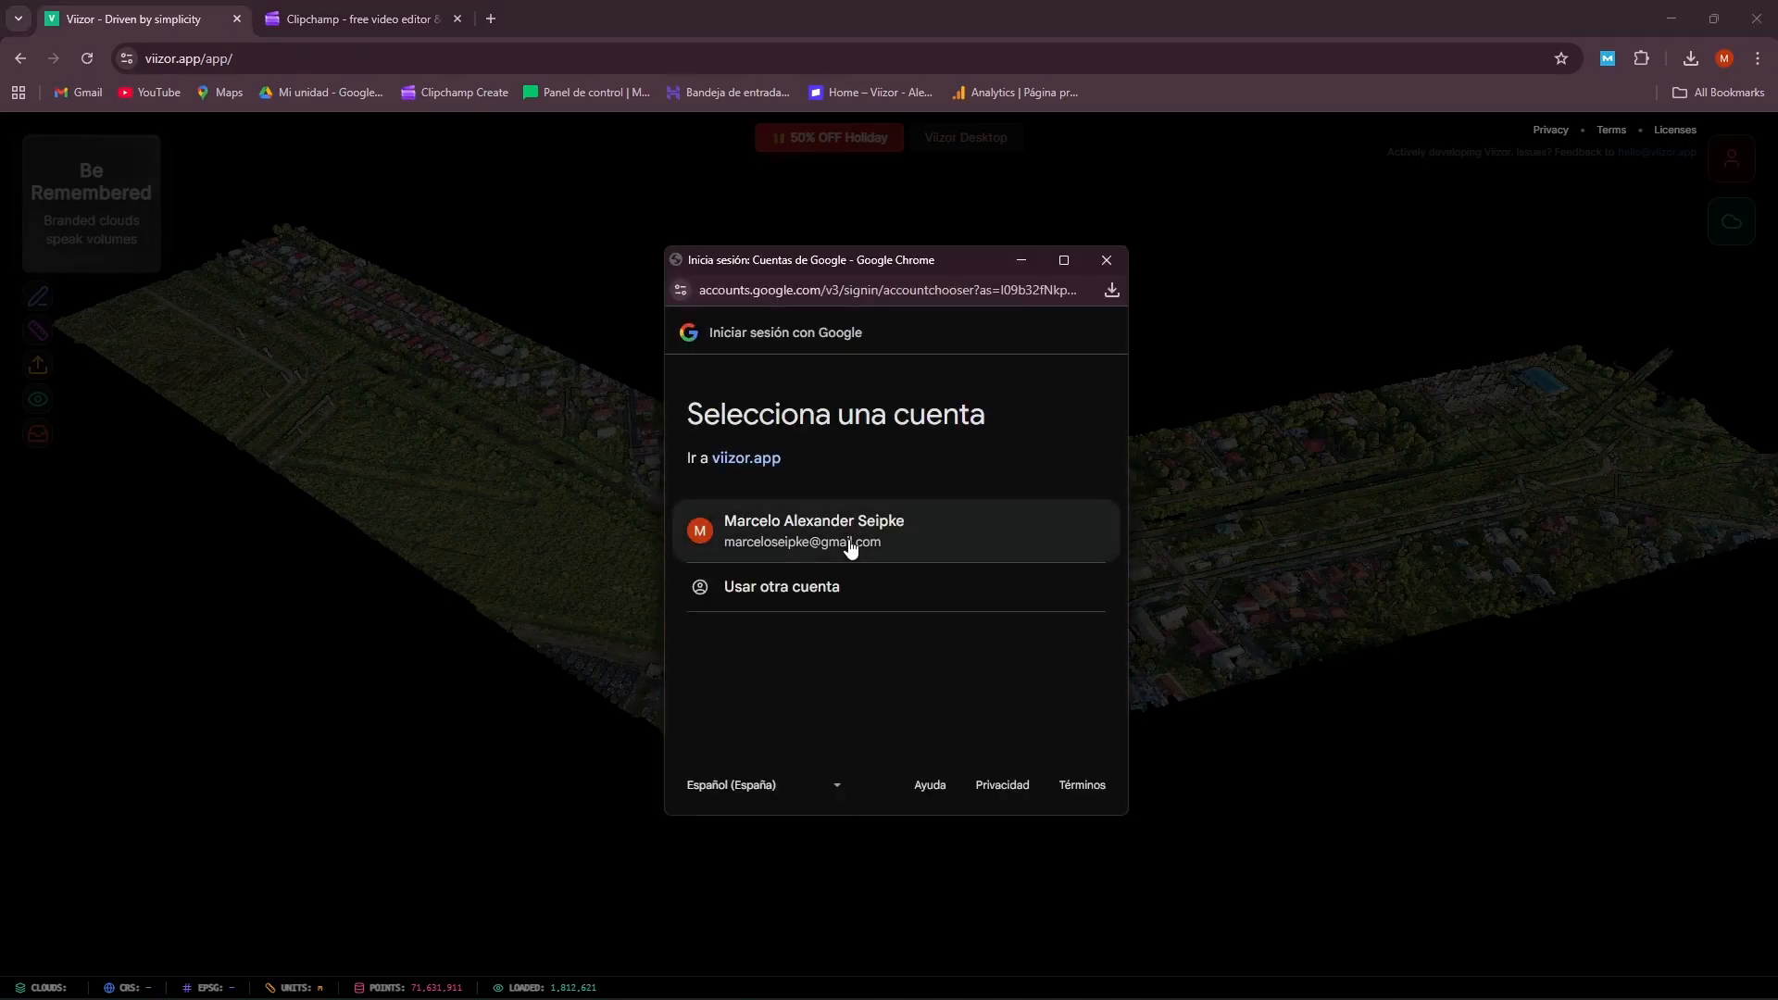
Sign in with the listed Google account and start a new project named Parque Vila
left_click(850, 544)
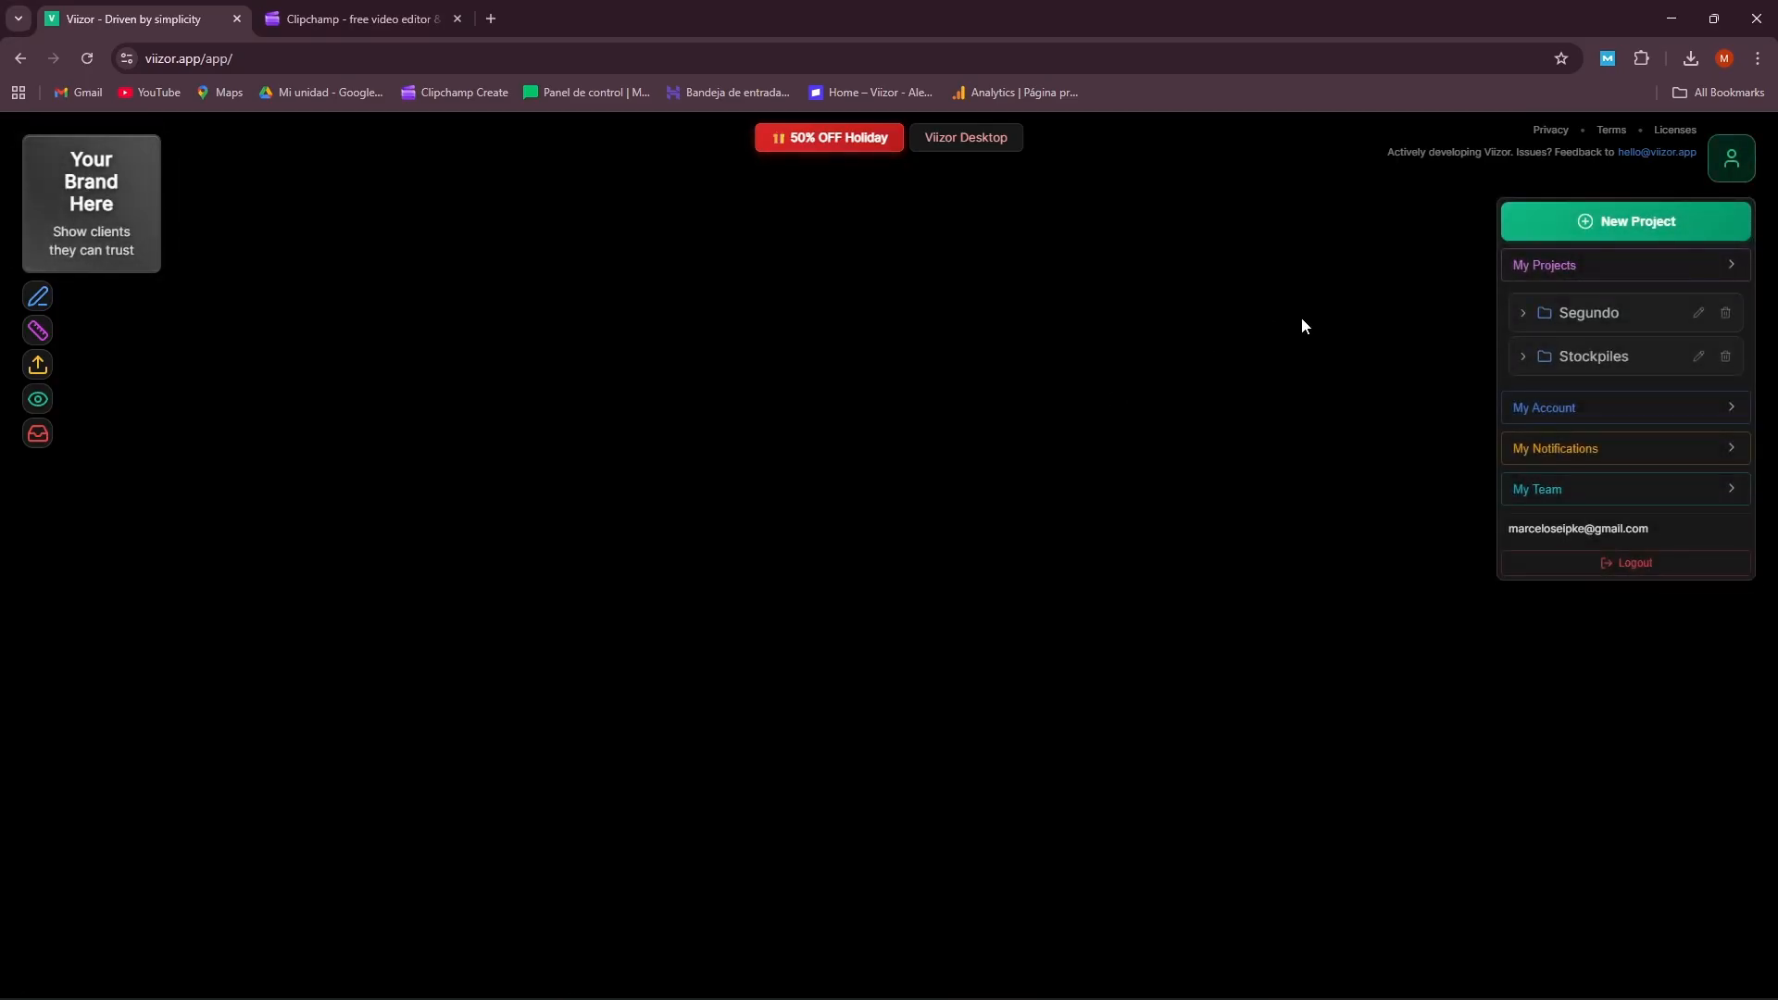
left_click(1628, 226)
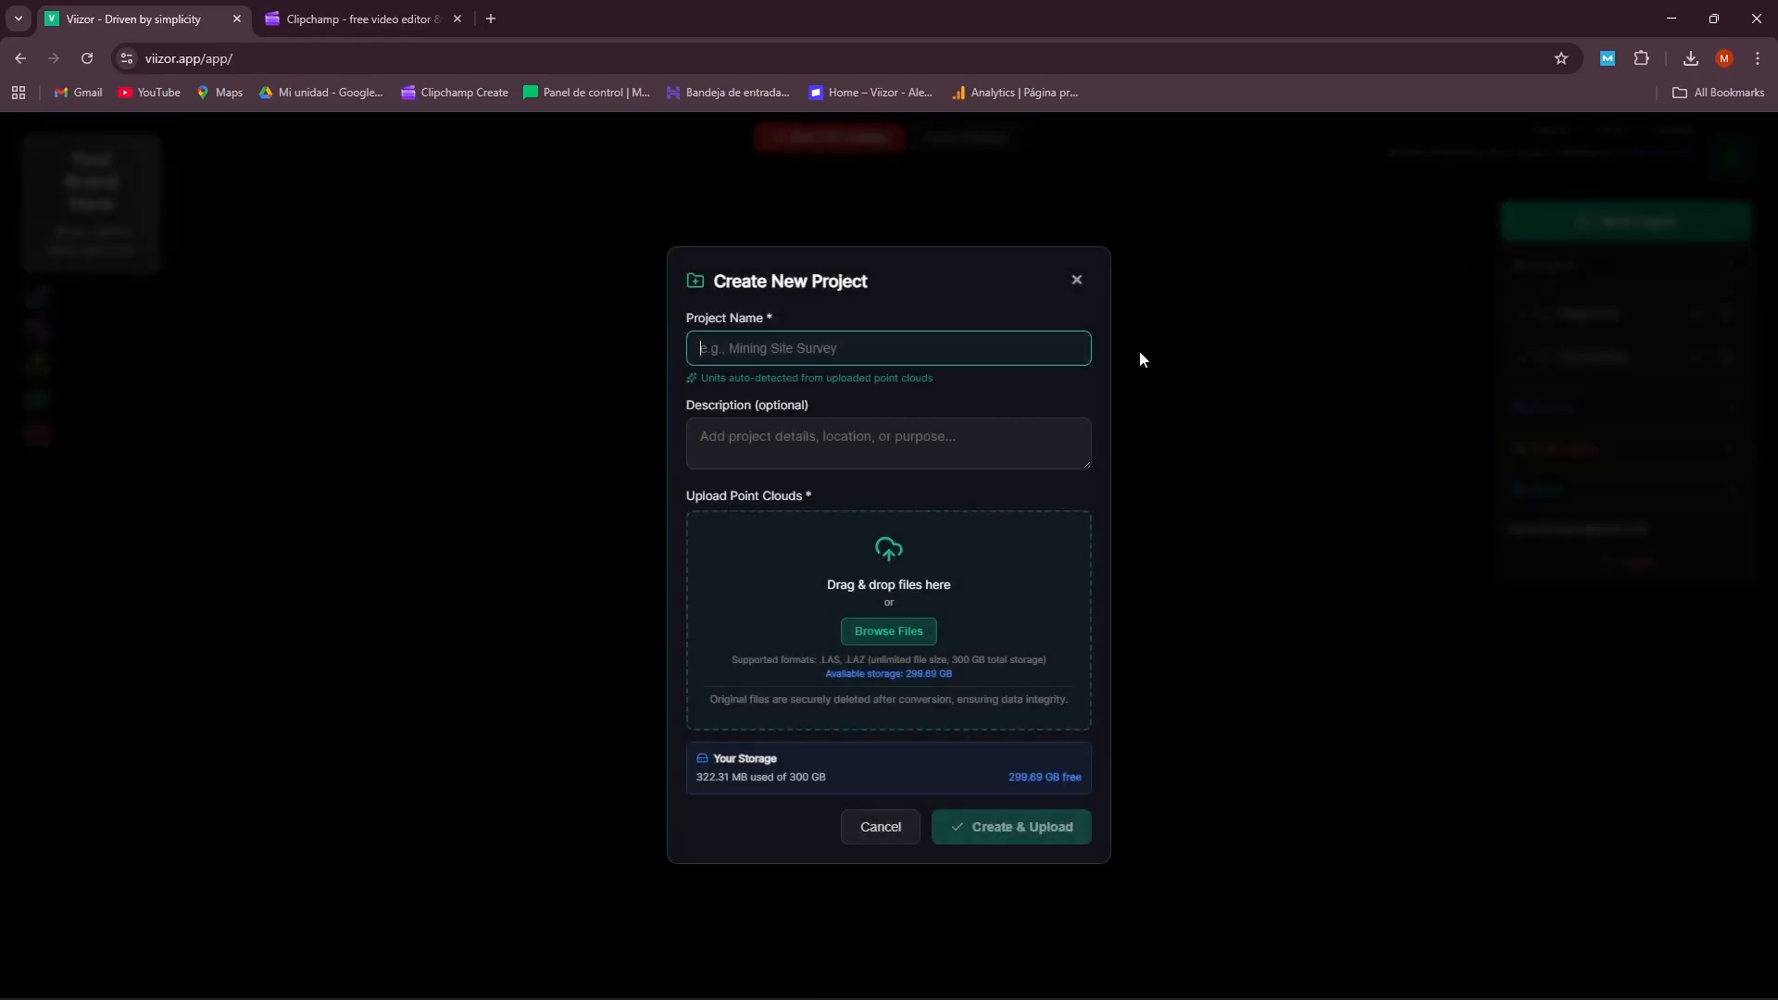
type("Parque Vila")
left_click(815, 395)
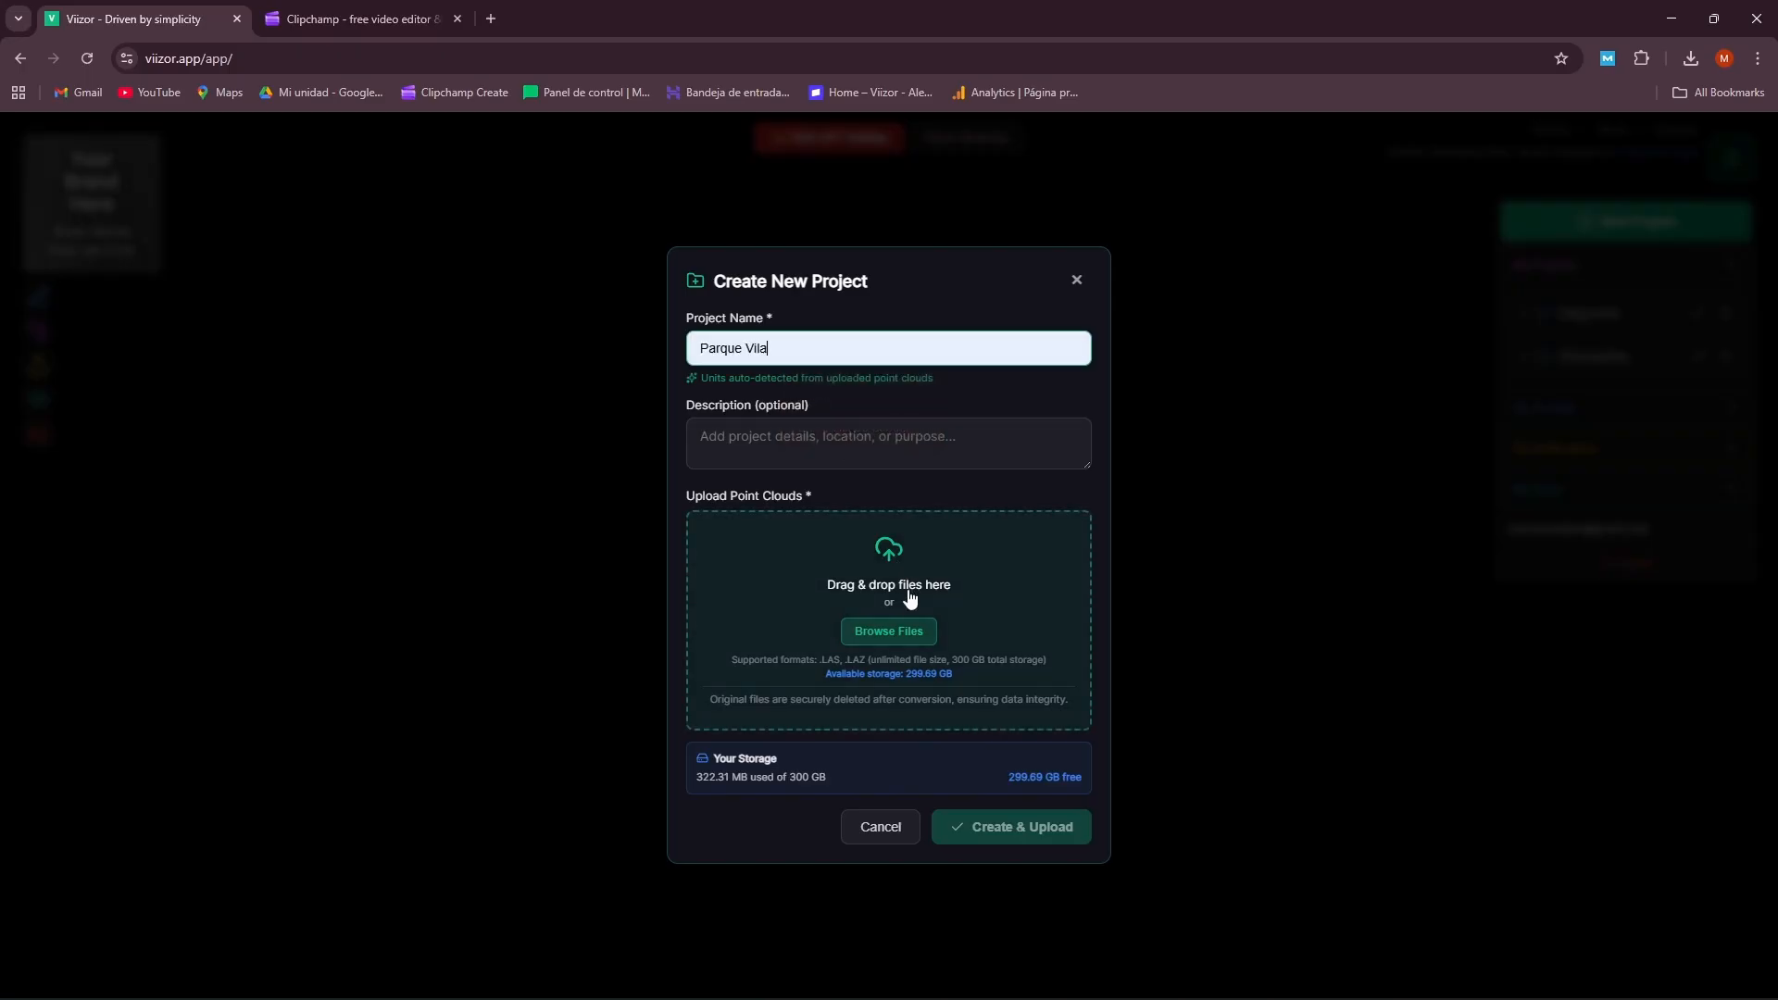
Add ParqueVilaCrudo.laz from the Testing Viizor folder as the point cloud, and create the project with its upload
left_click(889, 631)
left_click(91, 478)
left_click(384, 663)
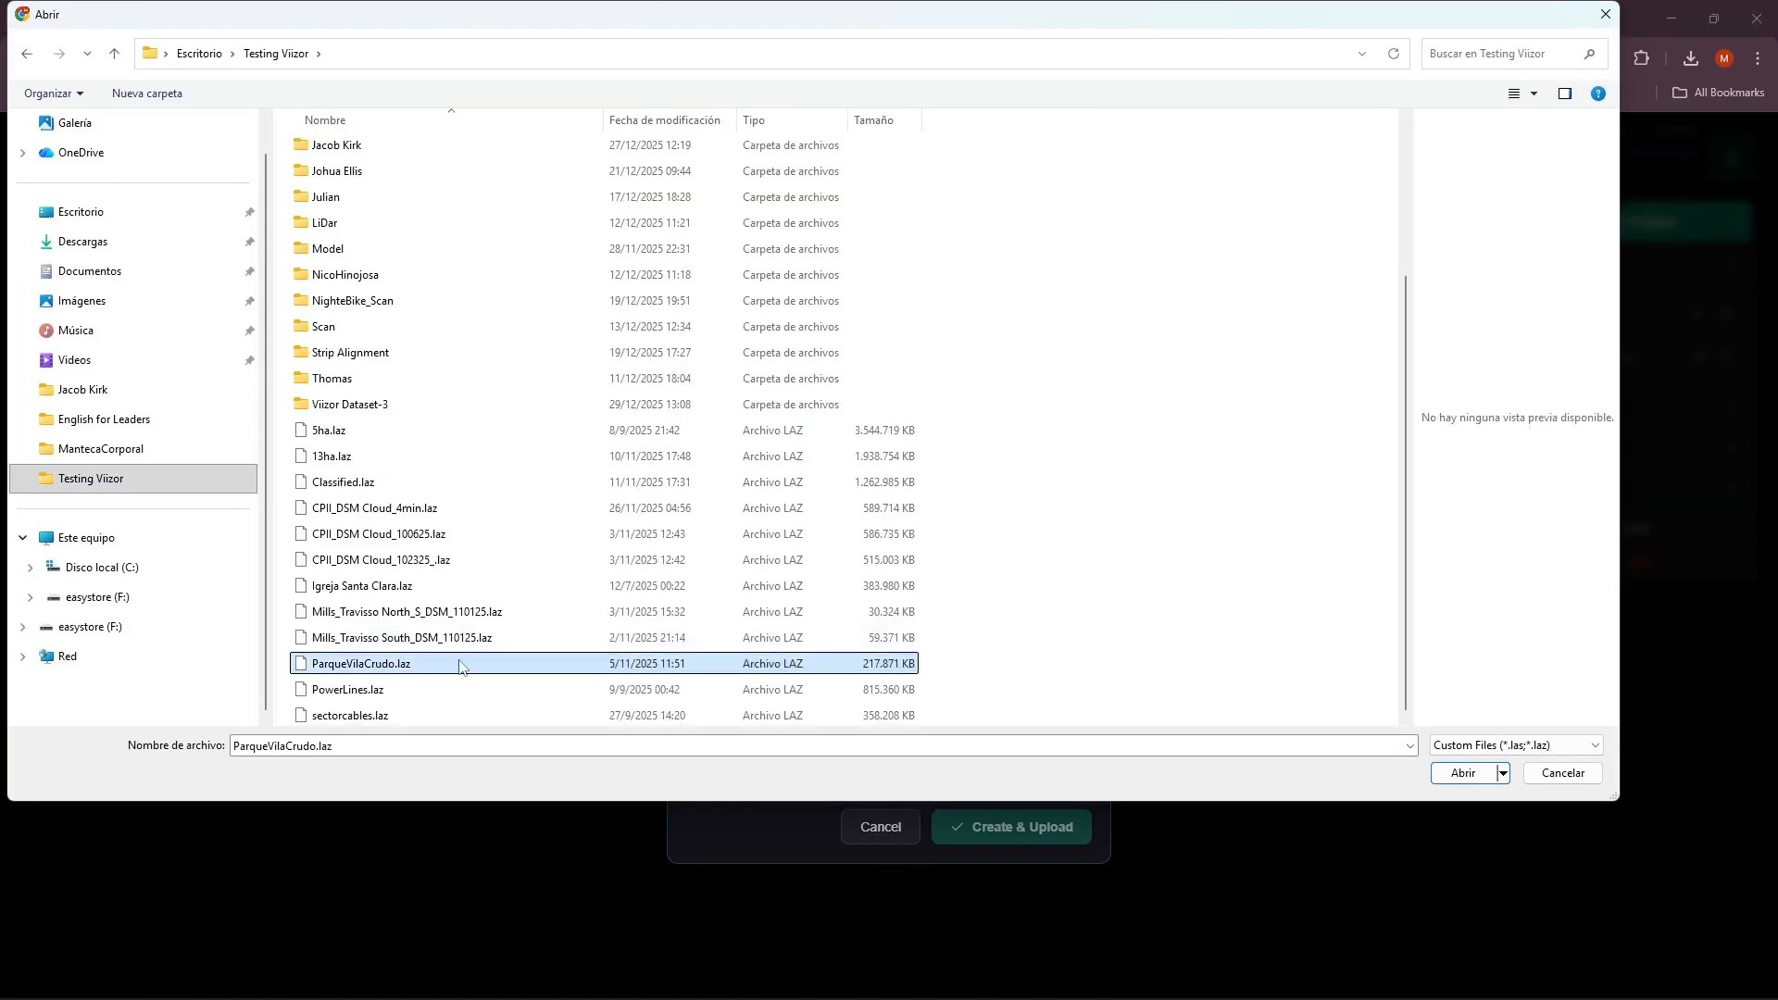
left_click(1462, 774)
left_click(1024, 775)
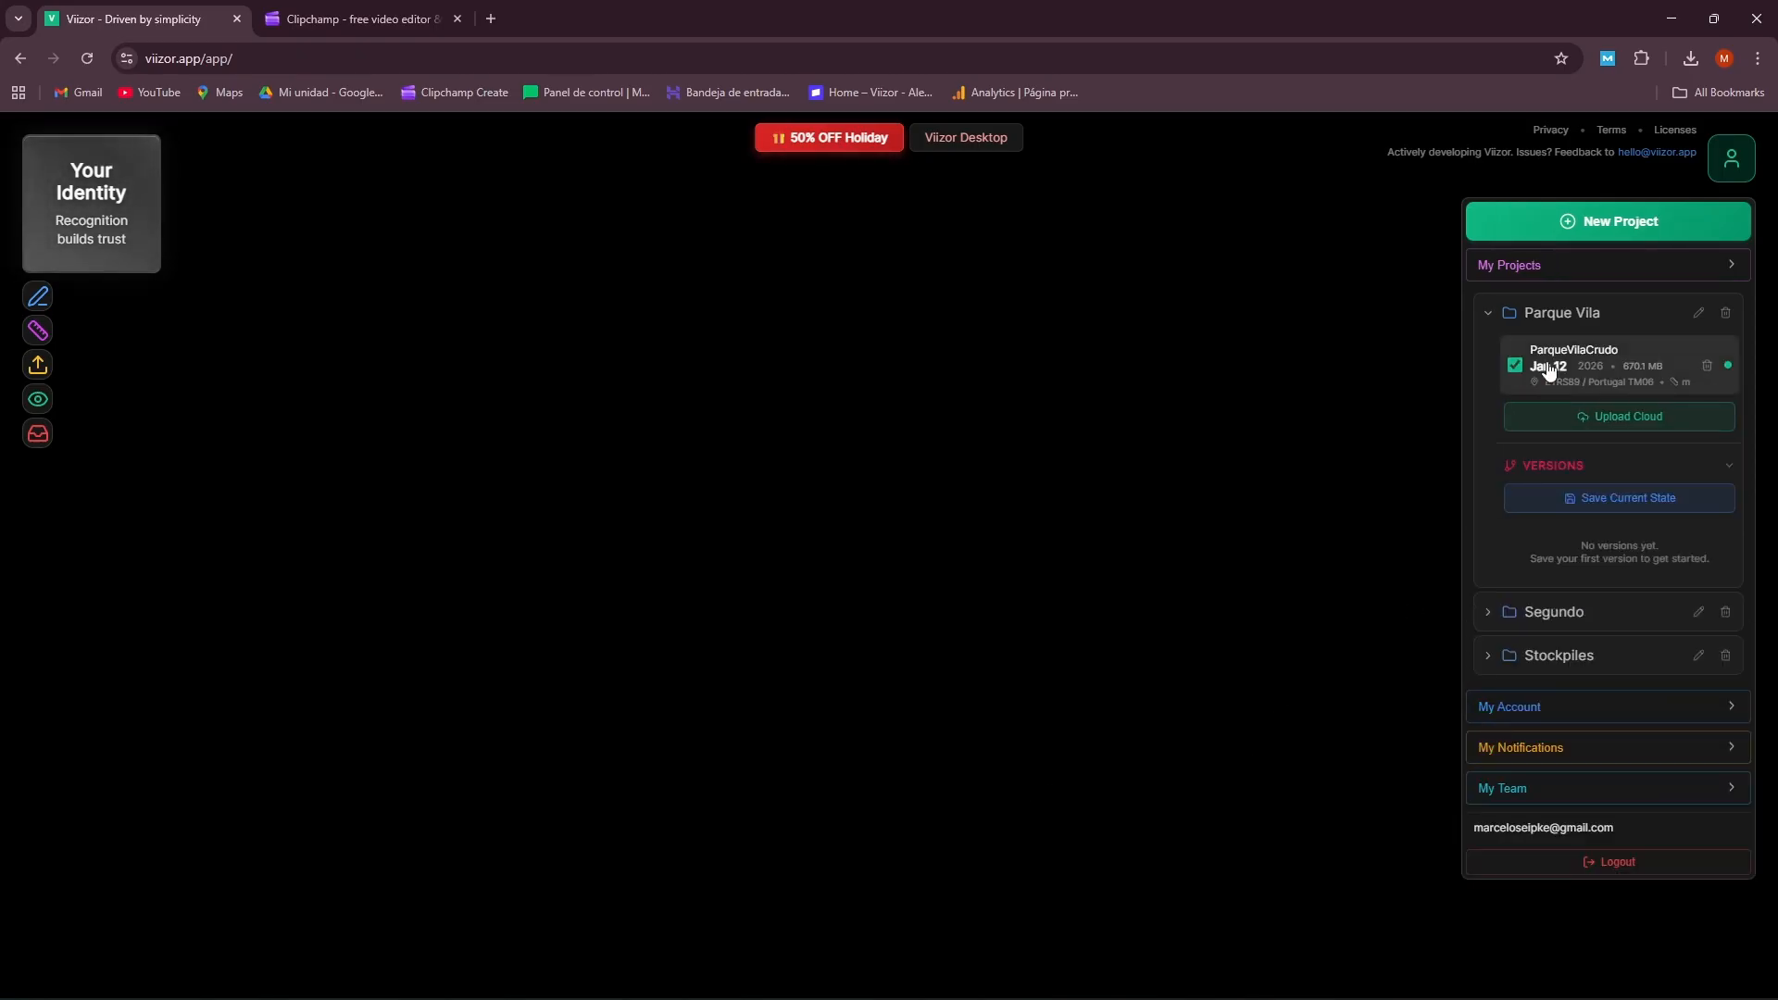
Hide the project list and examine the park point cloud around the lawn, paths and bridge
scroll(948, 682, "up", 10)
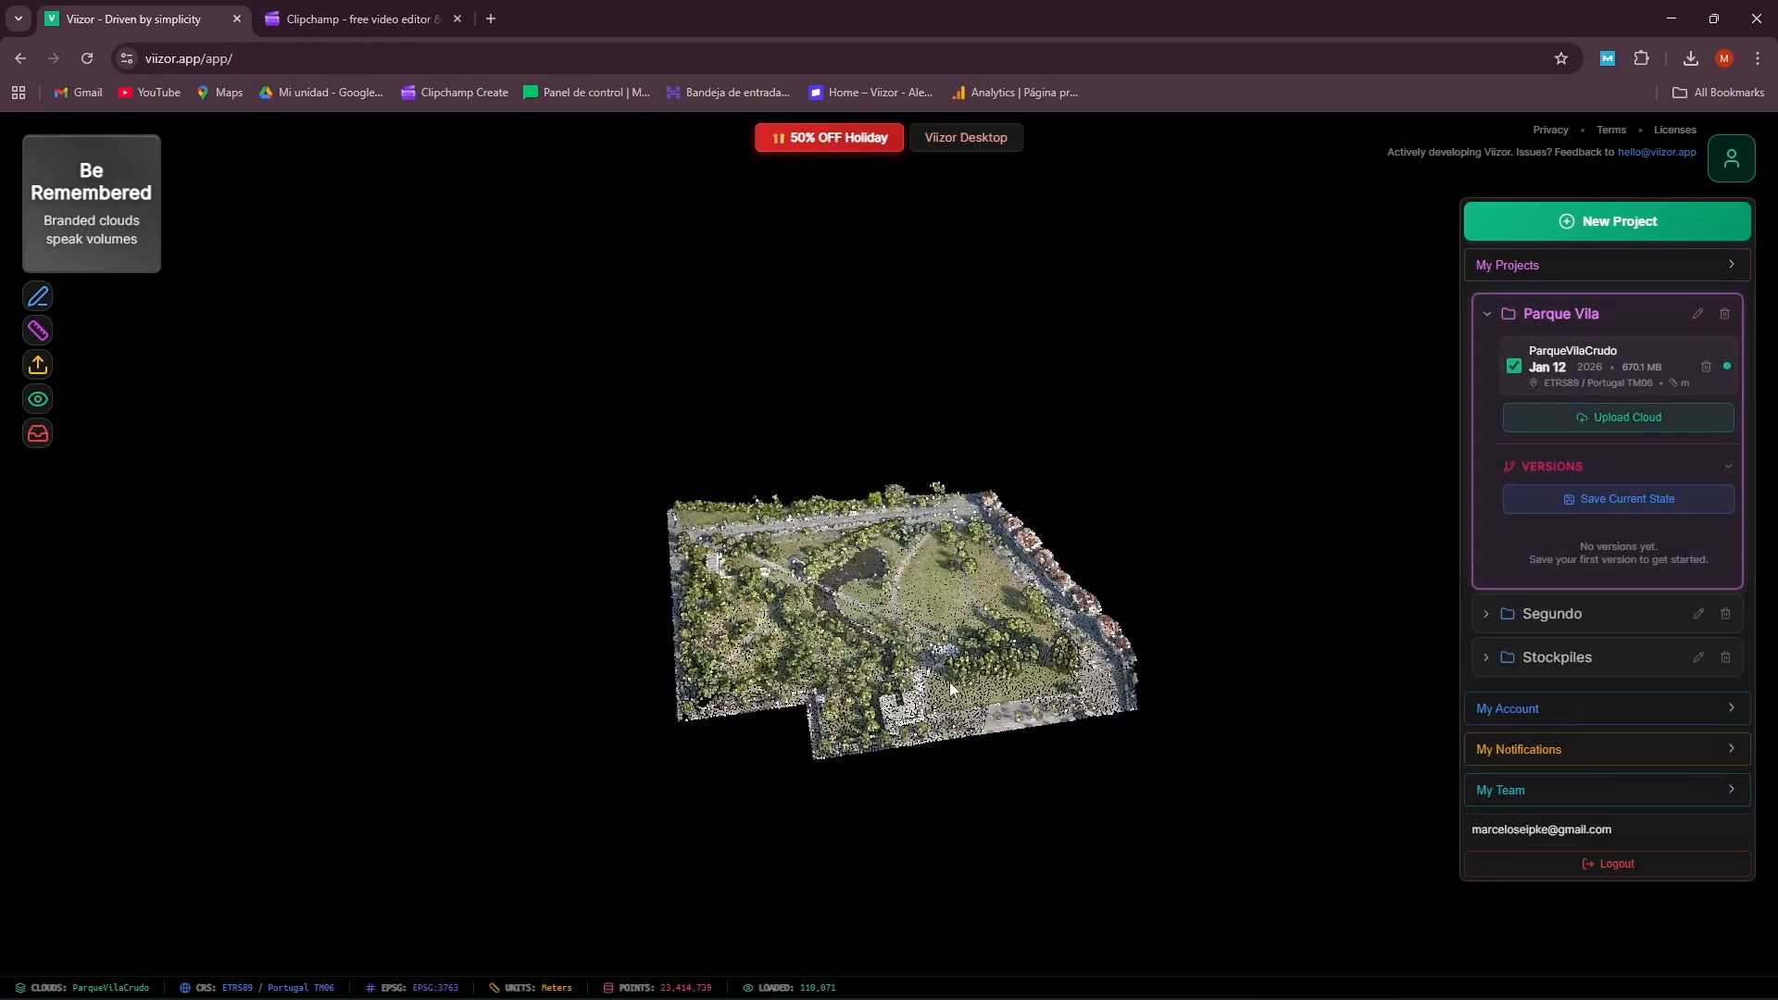
scroll(877, 593, "down", 10)
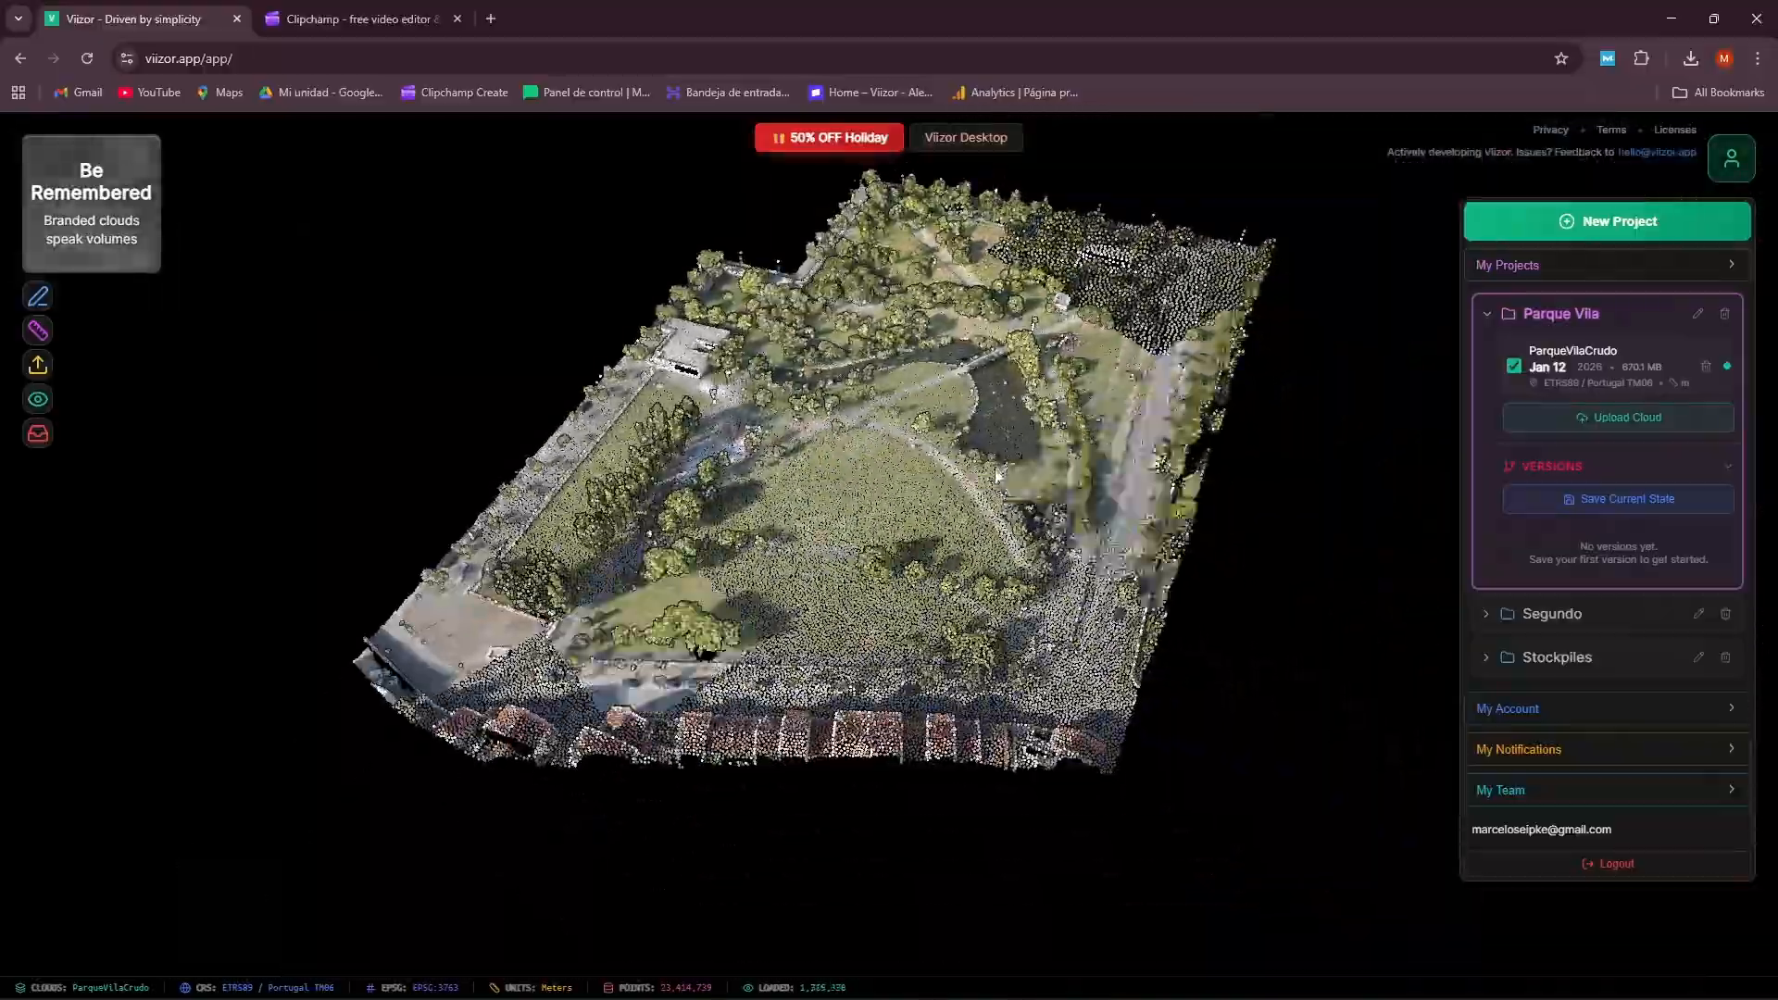
scroll(859, 632, "up", 10)
scroll(859, 632, "up", 10)
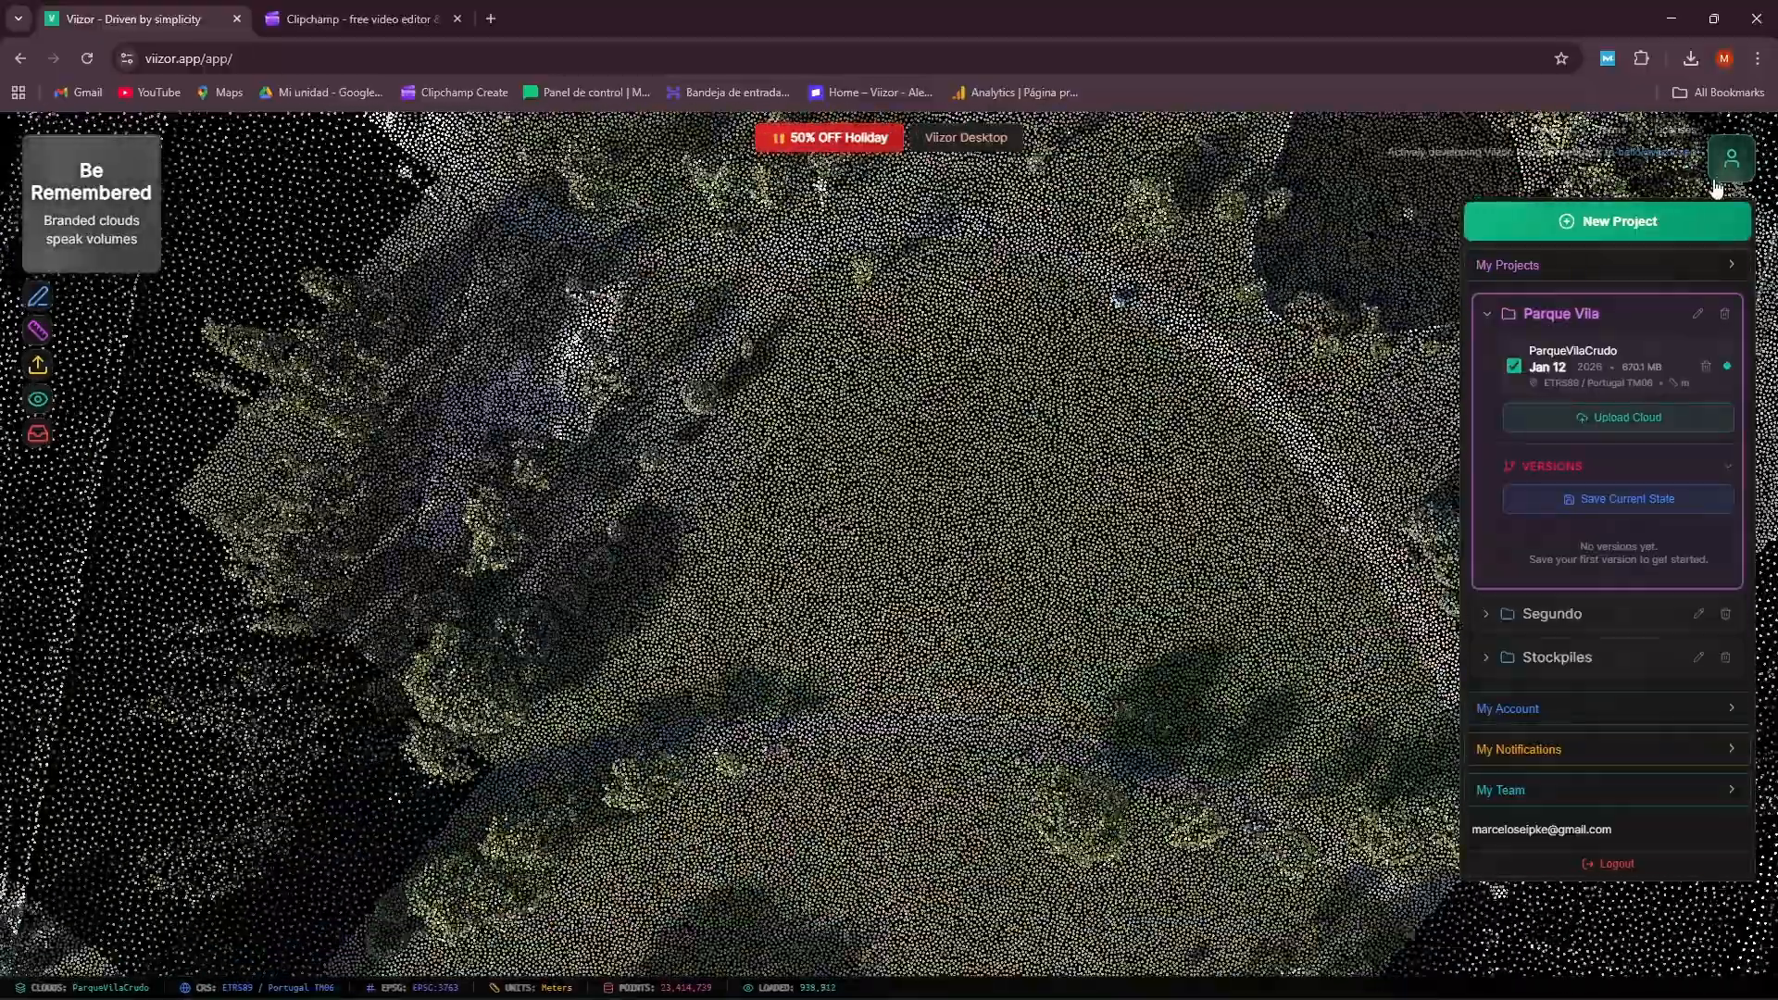
left_click(1719, 174)
left_click_drag(952, 476, 999, 710)
scroll(1174, 428, "up", 8)
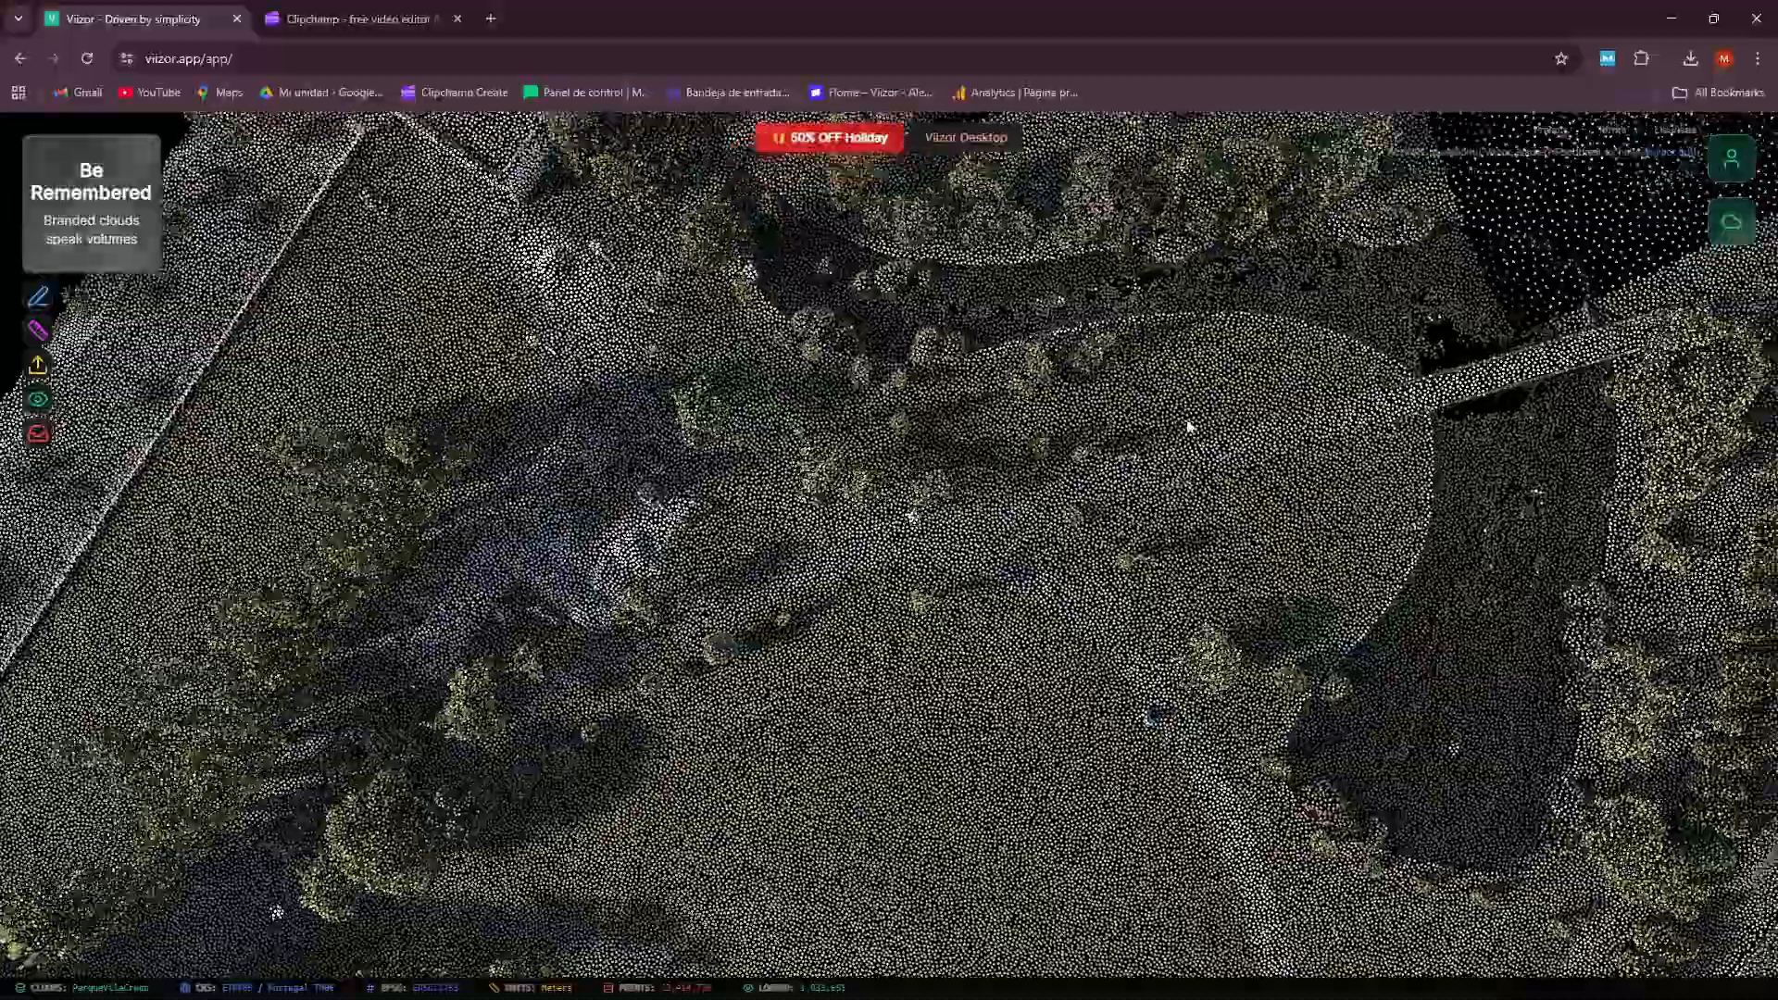
left_click_drag(1103, 547, 706, 805)
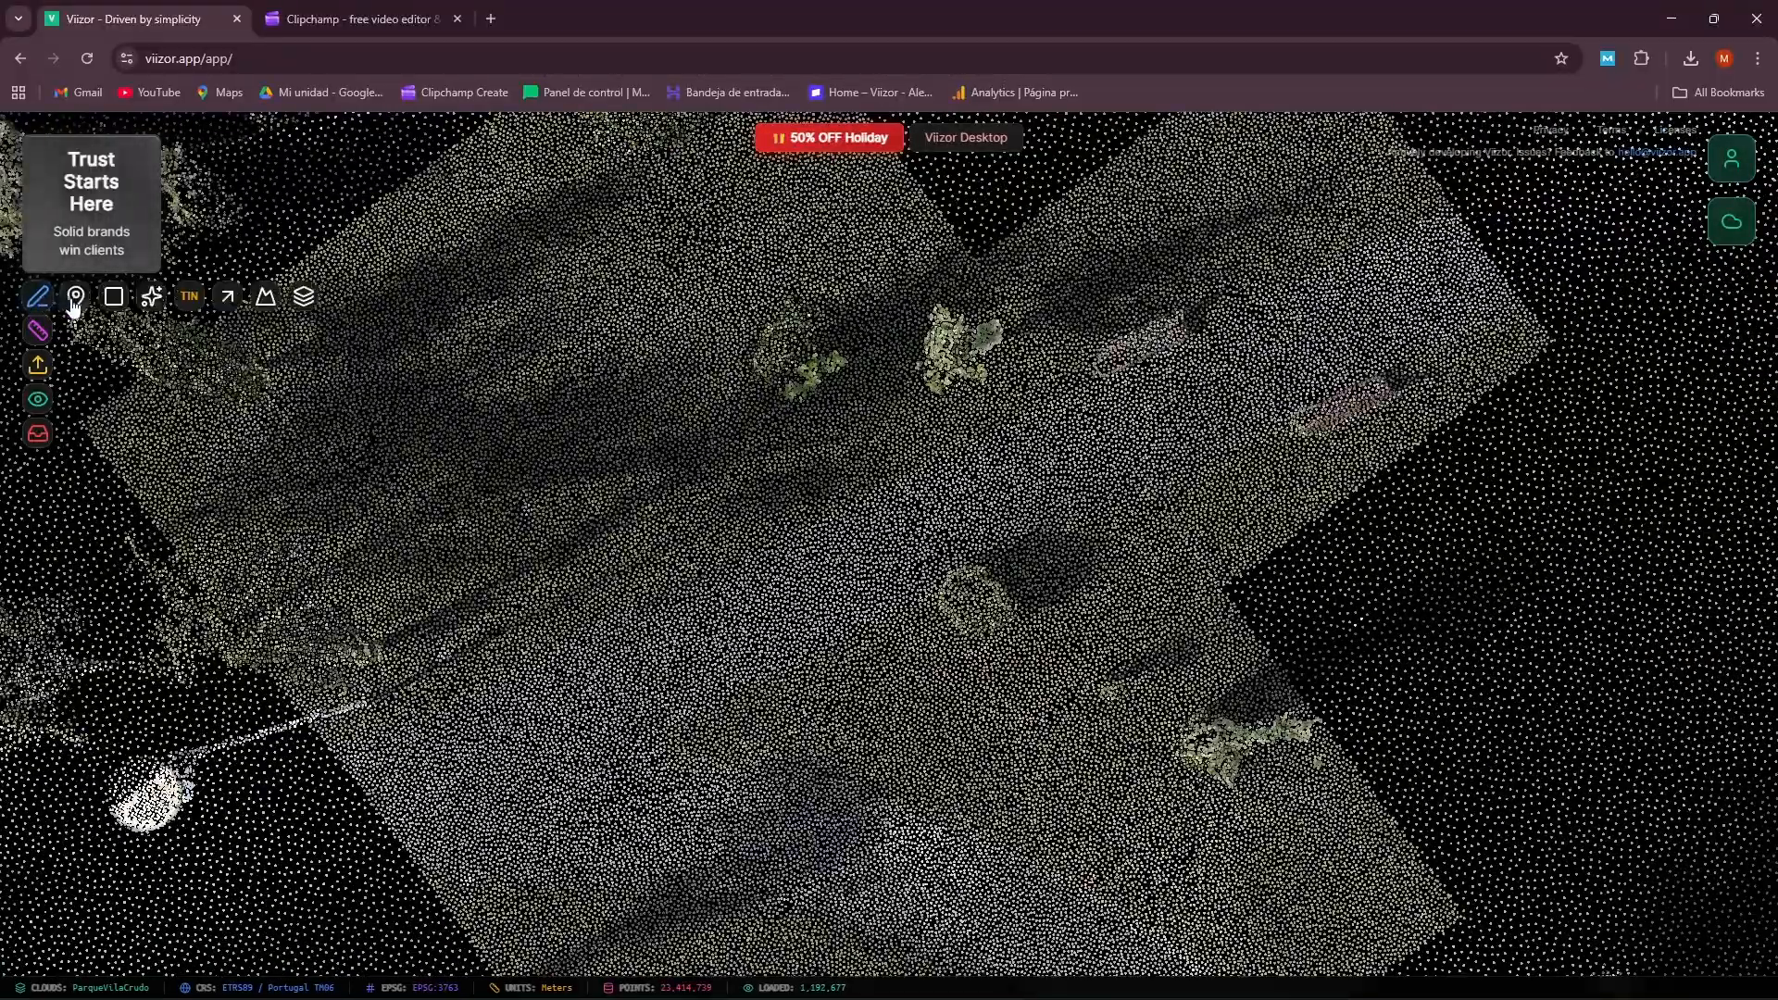
Create a point group named Path and place its first points along one edge of the paved path
left_click(76, 297)
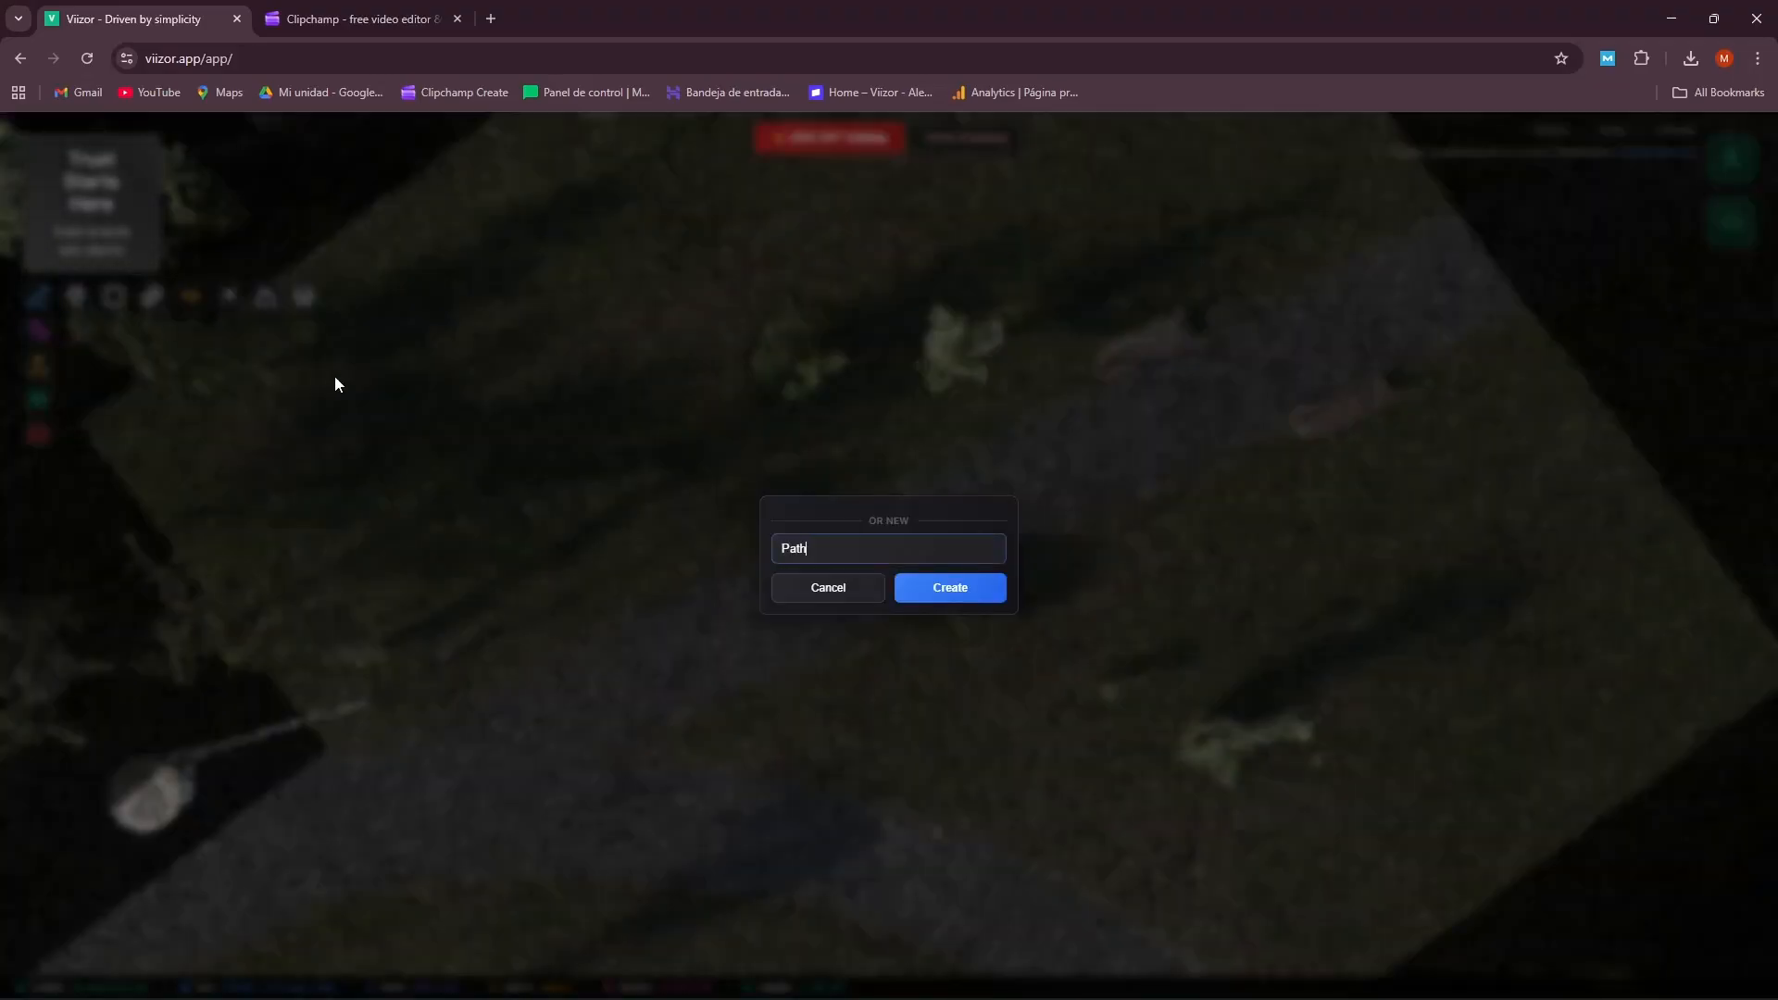
left_click(952, 589)
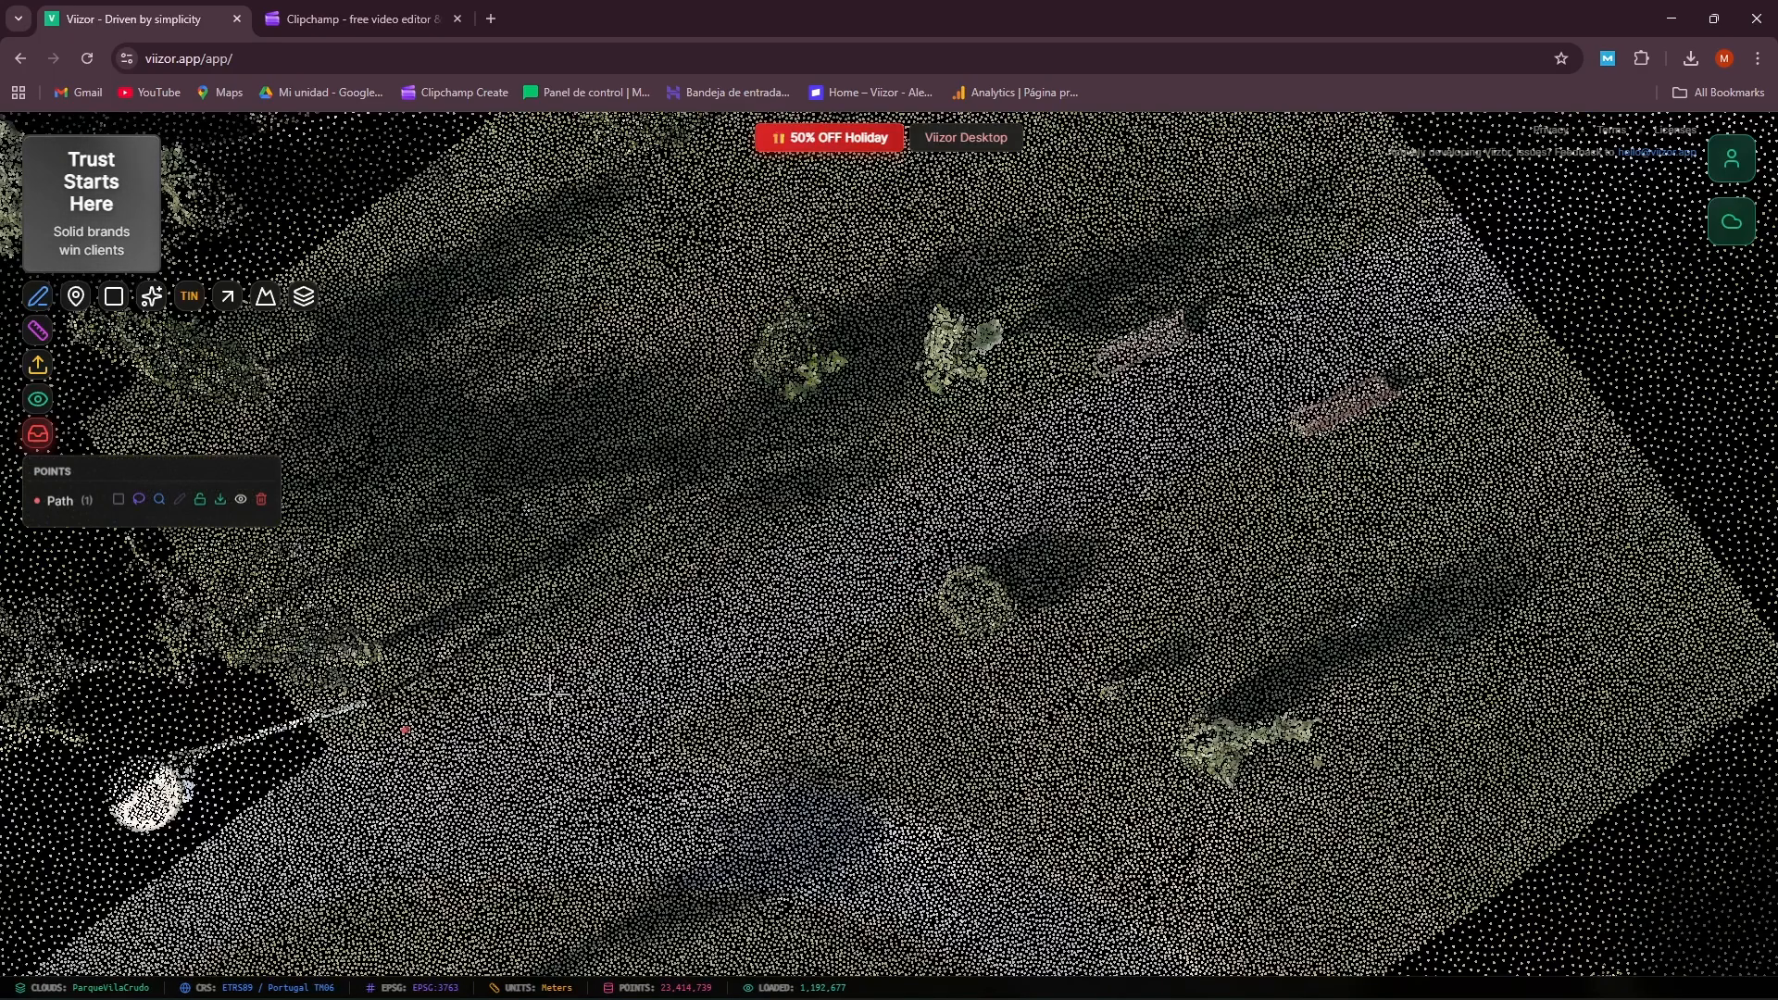
left_click_drag(884, 511, 971, 288)
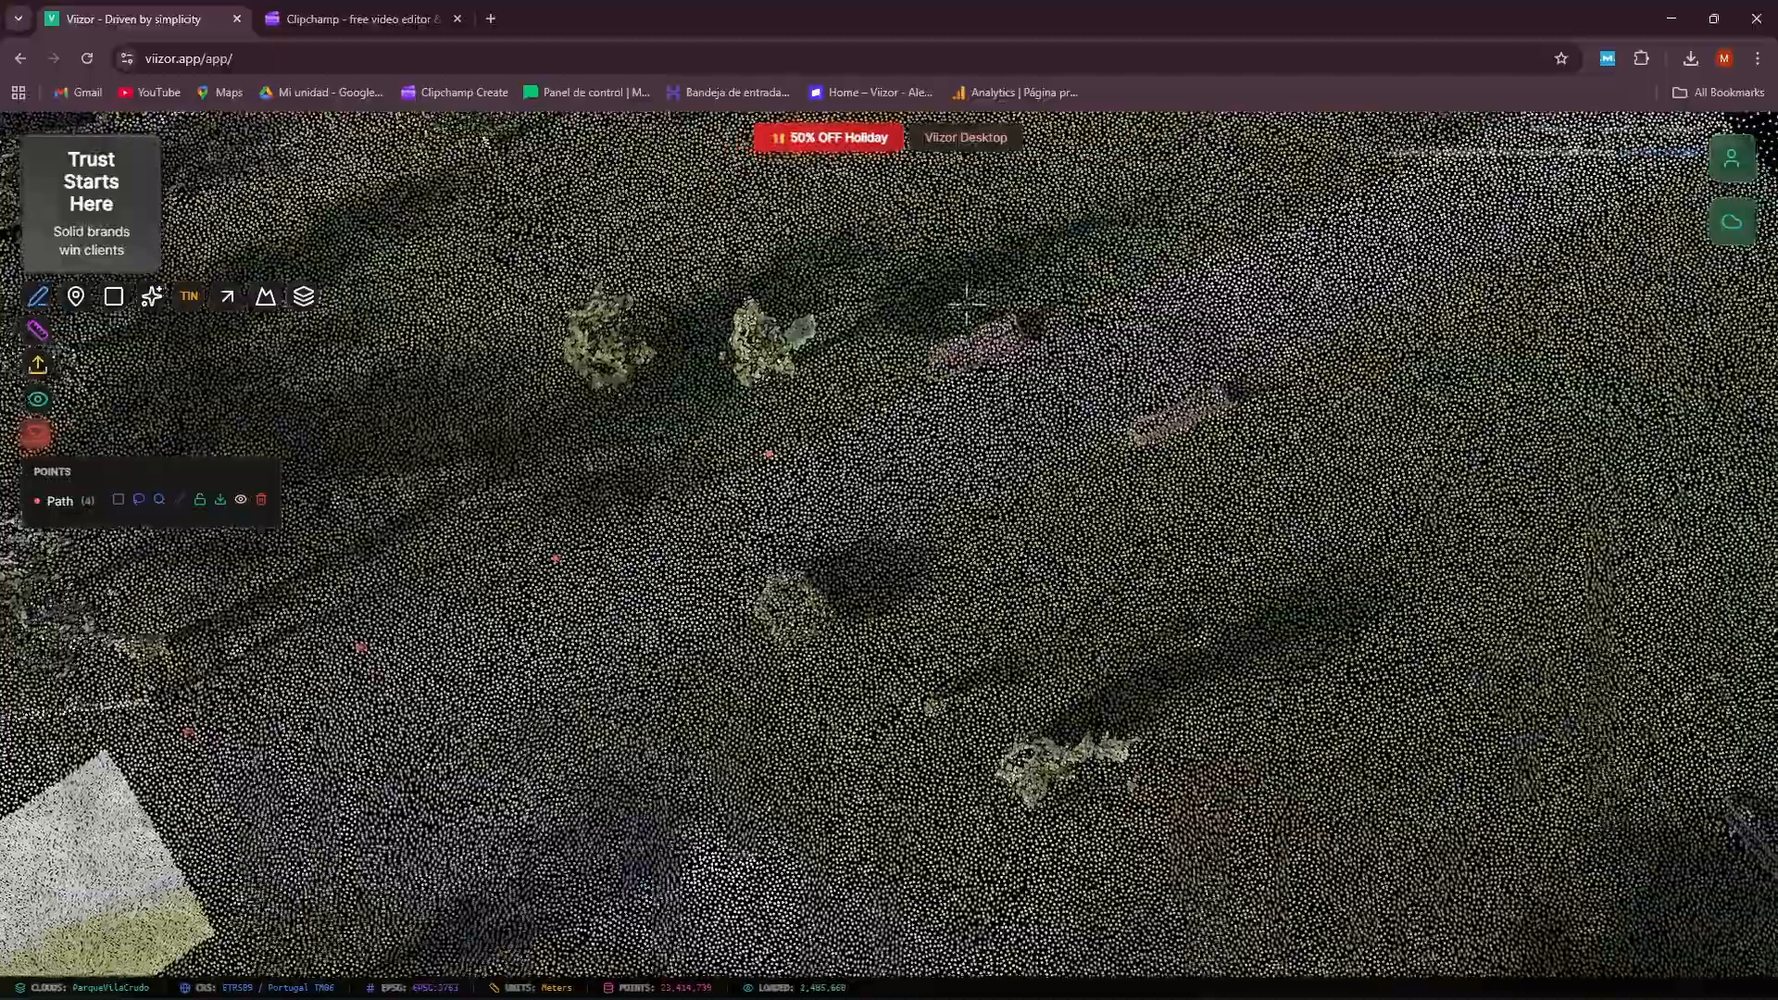
left_click(926, 396)
Extend the Path points along the same edge of the paved path up to the bridge
right_click_drag(1359, 199, 945, 449)
left_click(992, 436)
left_click(1210, 318)
right_click_drag(1463, 181, 1312, 250)
scroll(1312, 250, "up", 1)
left_click(1213, 314)
left_click(1373, 246)
Place Path points on the opposite edge of the paved path, from the bridge back to the bench
left_click(1439, 352)
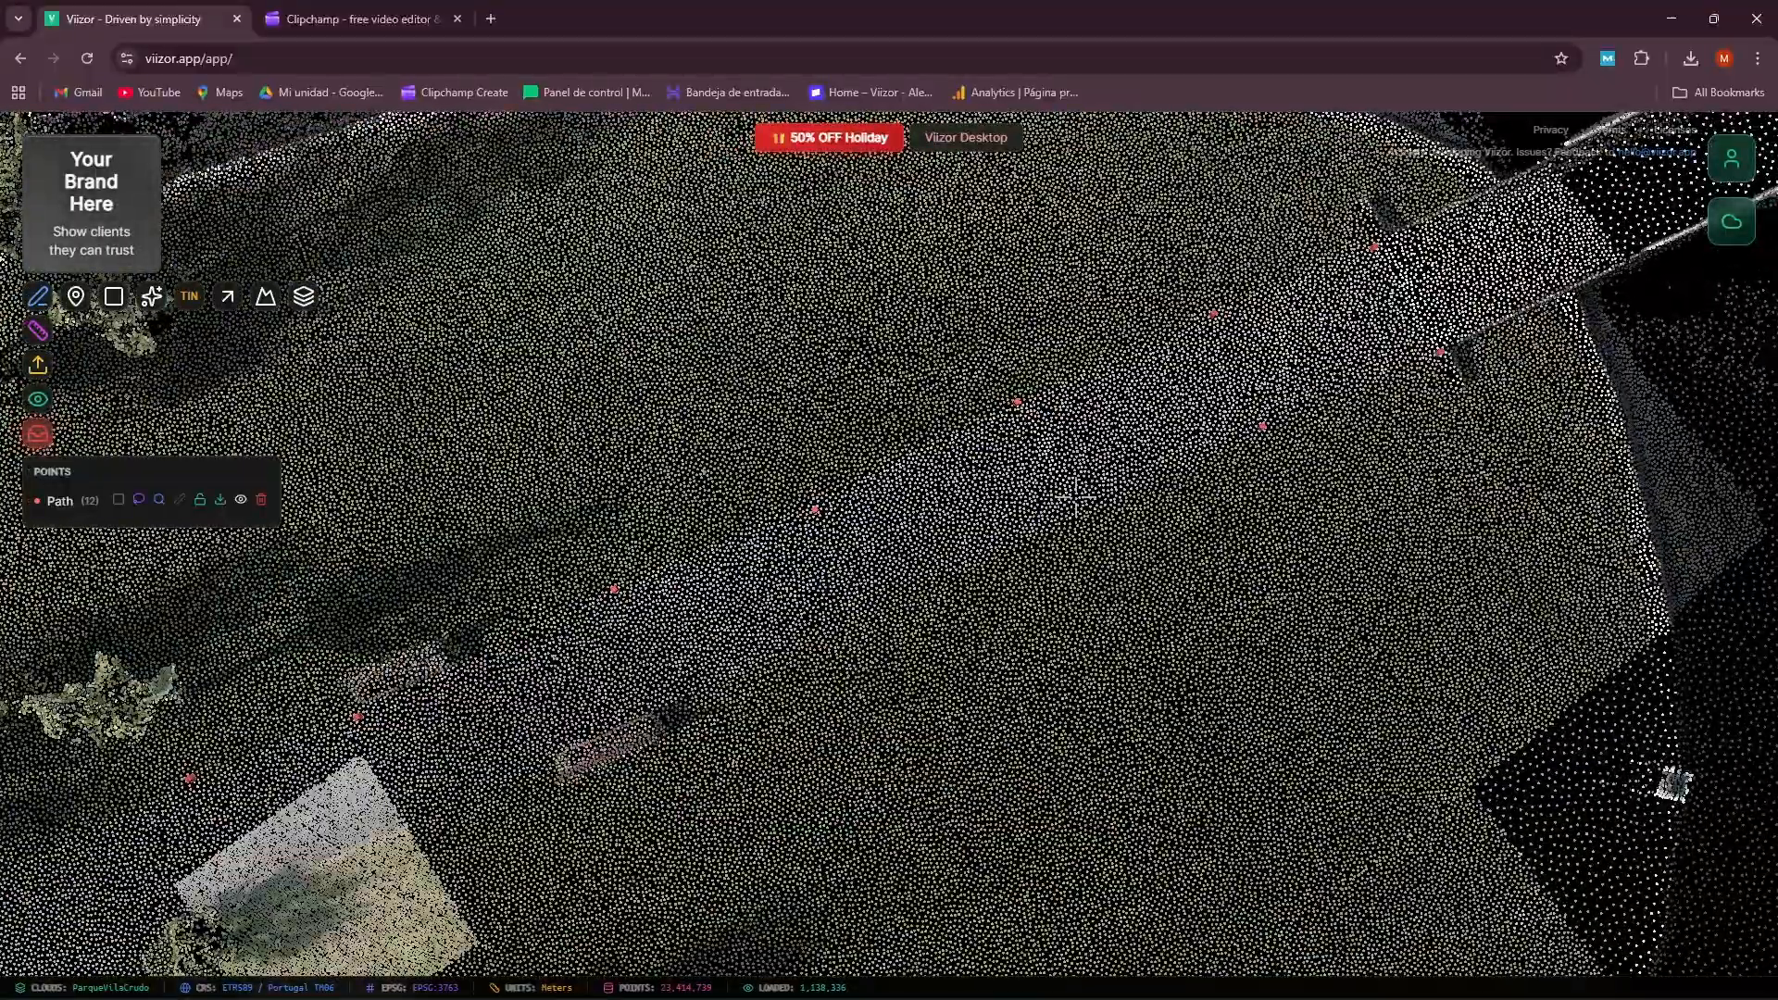
left_click(1065, 523)
left_click(843, 619)
left_click(663, 702)
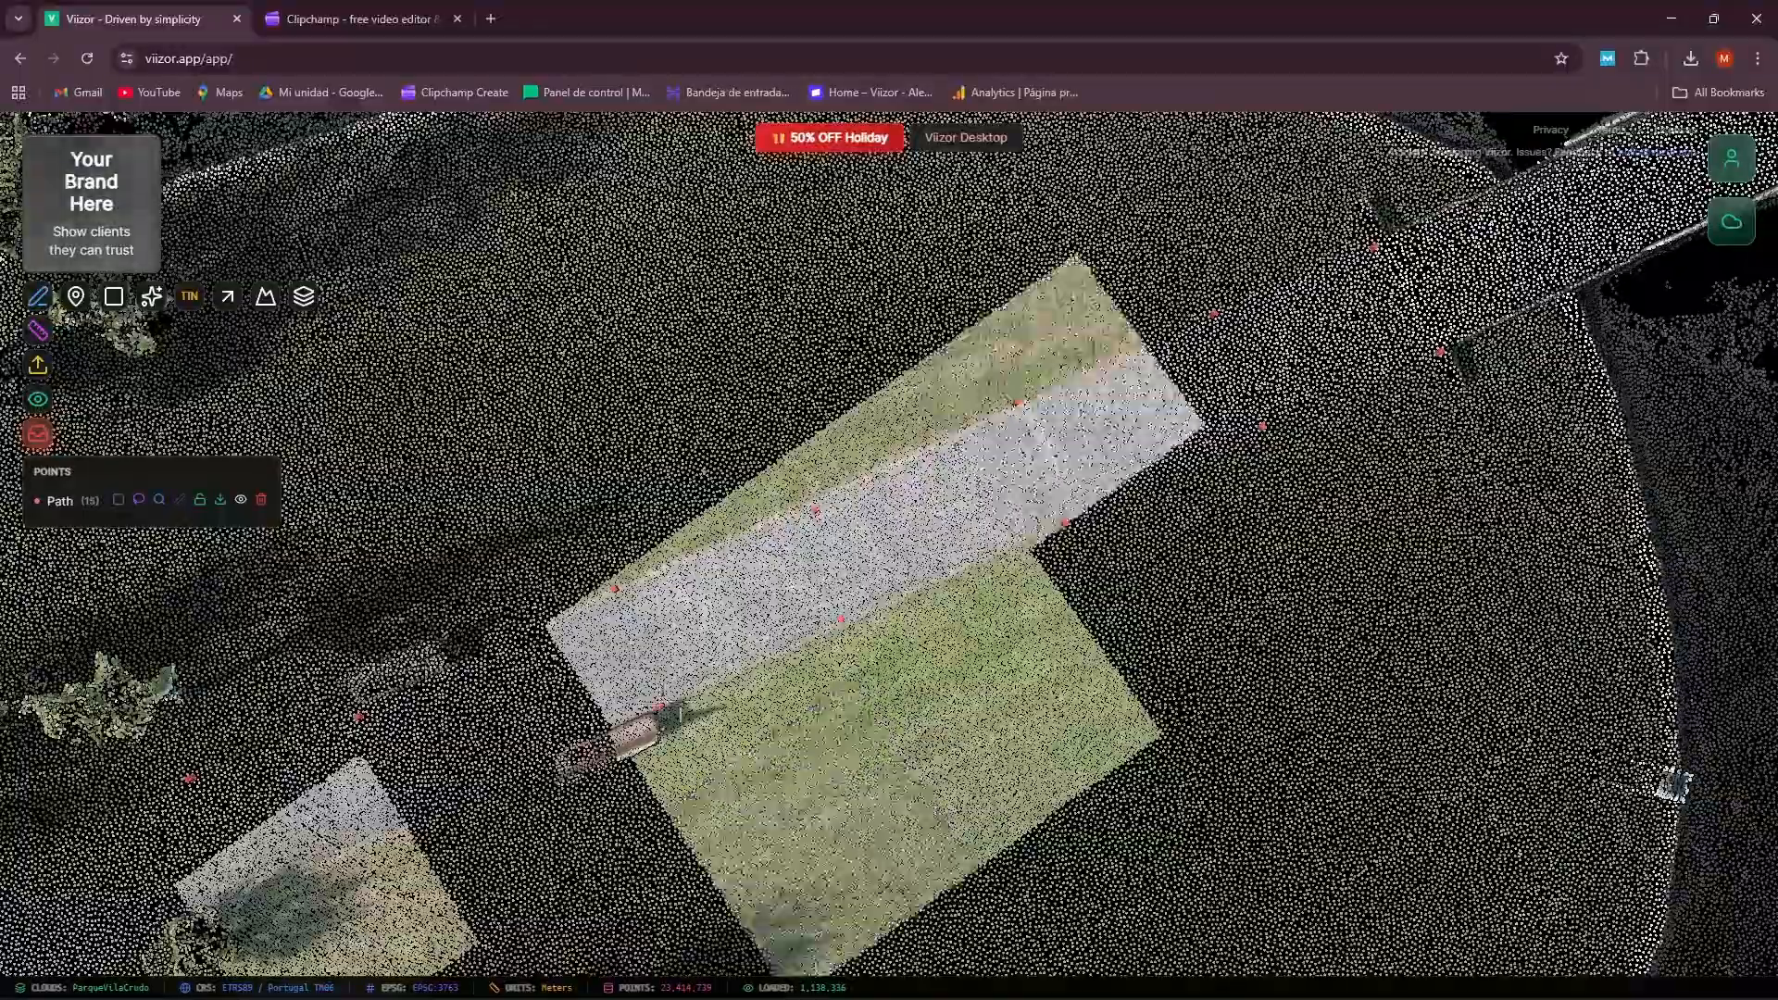
Continue the Path points along that opposite edge from the bench to the path junction
right_click_drag(664, 702, 833, 602)
scroll(832, 602, "up", 1)
scroll(833, 601, "down", 3)
right_click_drag(620, 683, 809, 599)
scroll(809, 599, "up", 4)
left_click(809, 599)
right_click_drag(546, 763, 692, 629)
left_click(692, 630)
scroll(692, 629, "down", 4)
scroll(417, 767, "up", 4)
left_click(476, 721)
Label a Path point near the junction with its elevation and coordinates
scroll(476, 721, "down", 3)
right_click_drag(222, 796, 356, 745)
scroll(325, 752, "up", 2)
right_click_drag(582, 592, 683, 463)
left_click_drag(684, 463, 501, 733)
scroll(519, 685, "up", 3)
left_click(556, 554)
left_click(518, 500)
scroll(554, 533, "up", 5)
left_click_drag(552, 516, 703, 543)
left_click(609, 541)
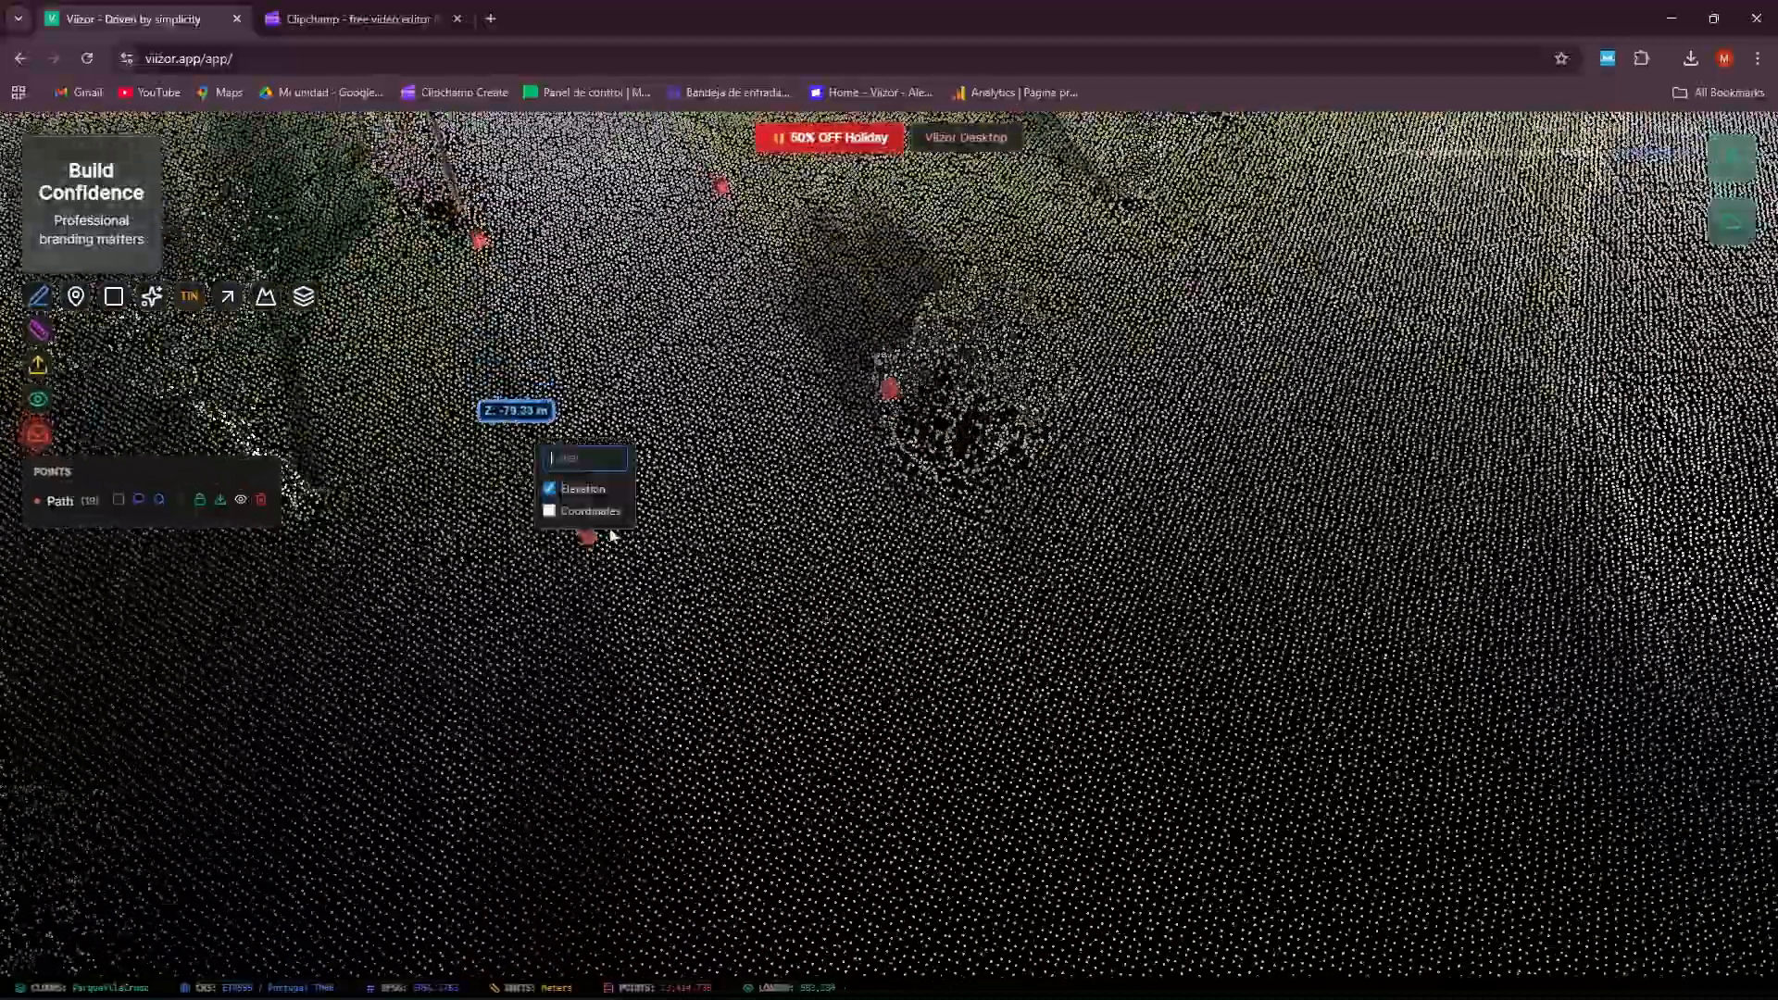
left_click(581, 509)
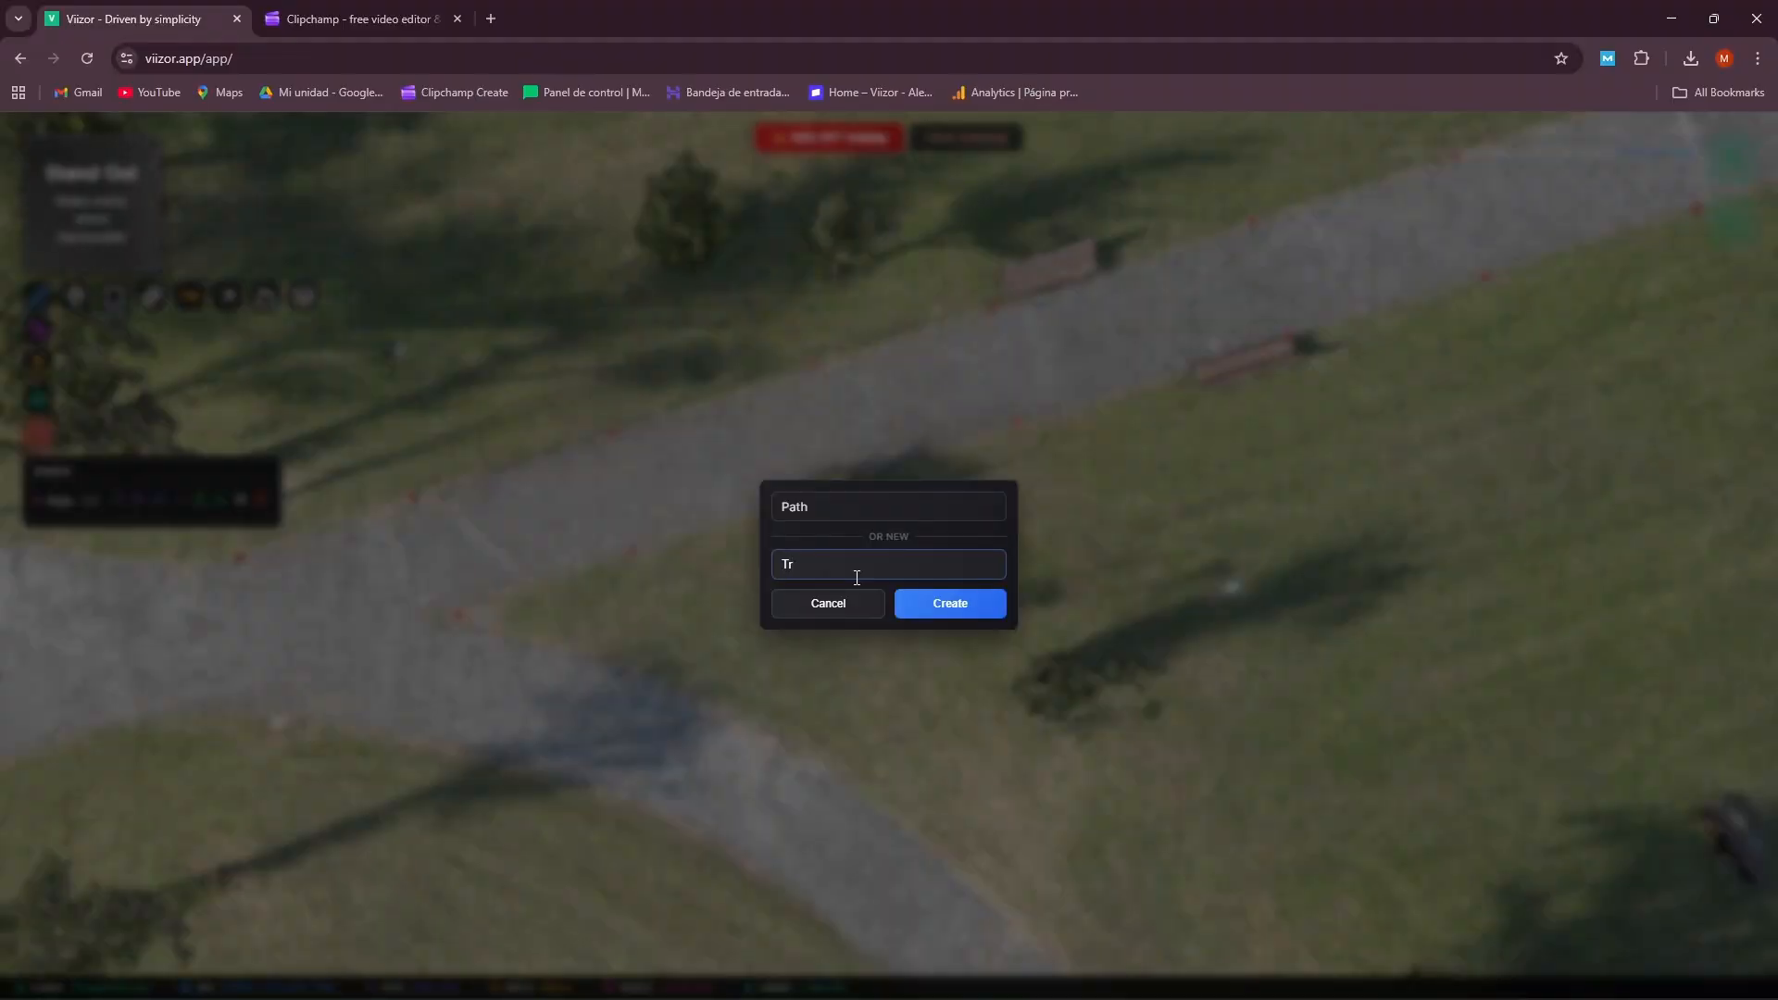
Create a point group named Trees and place points at the bases of the trees around the paths
left_click(942, 604)
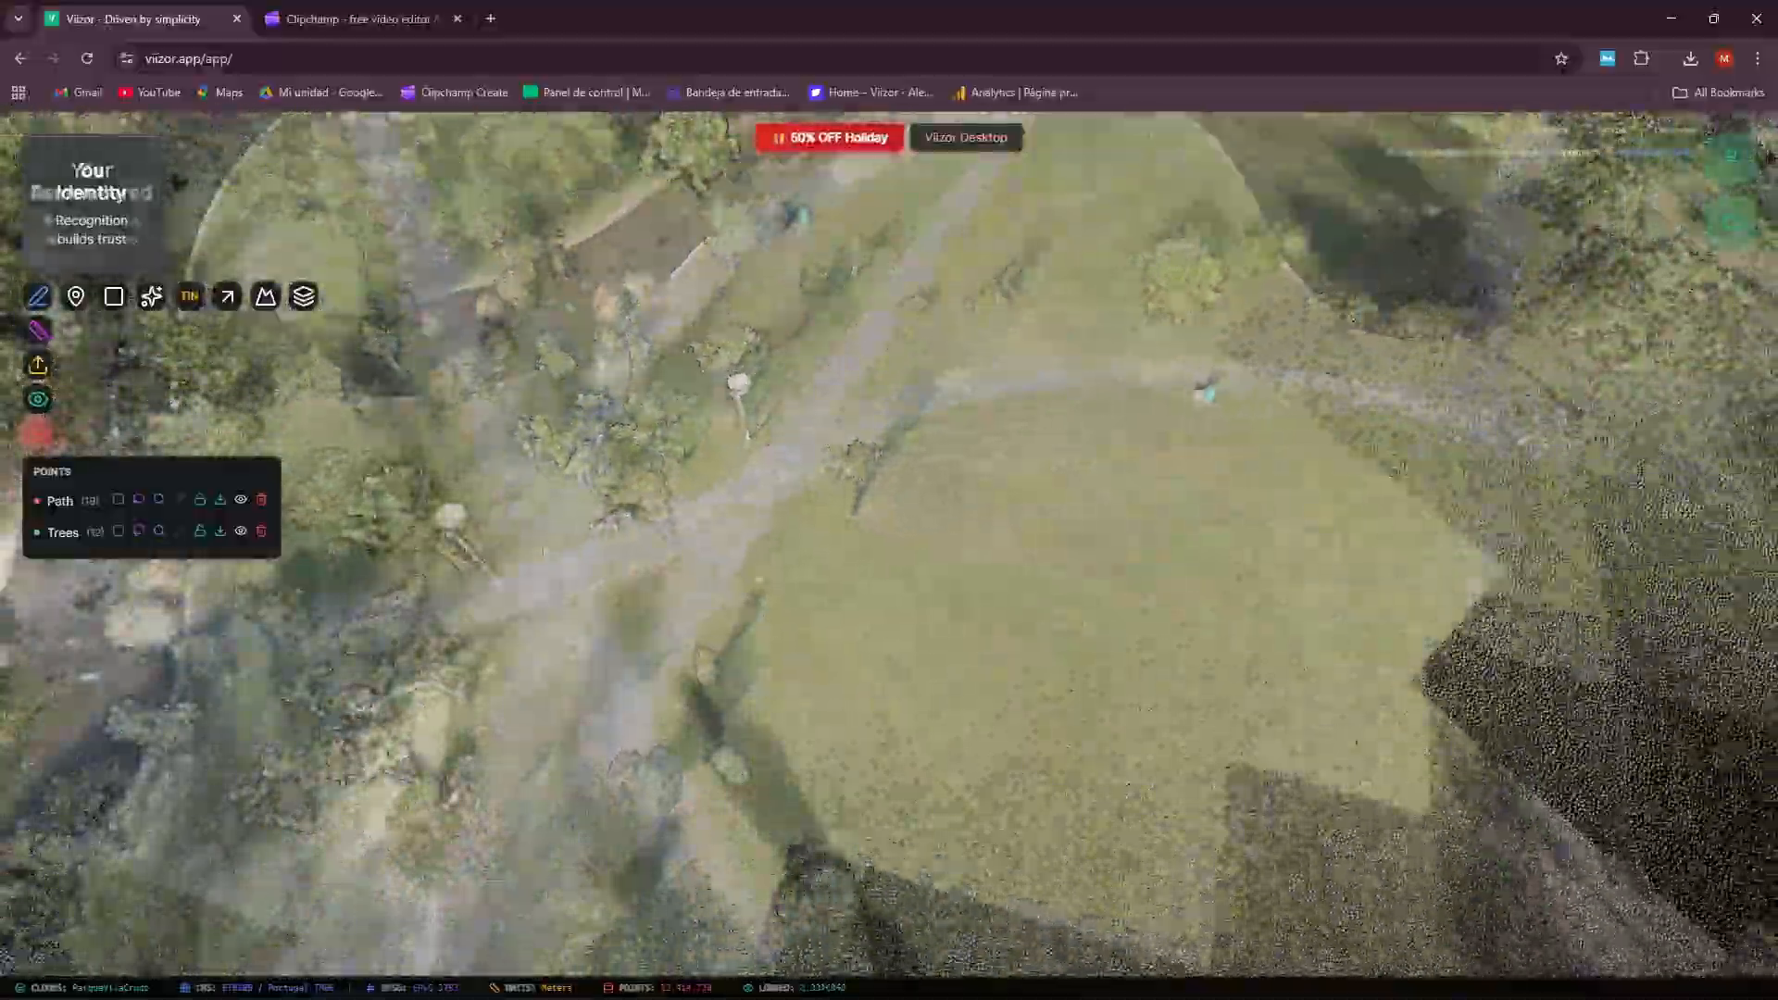
scroll(778, 528, "up", 5)
left_click_drag(468, 619, 857, 631)
scroll(646, 565, "up", 3)
right_click(653, 544)
scroll(691, 583, "down", 3)
left_click_drag(690, 583, 489, 579)
right_click(838, 608)
scroll(837, 611, "down", 5)
scroll(889, 593, "up", 5)
left_click_drag(908, 595, 885, 559)
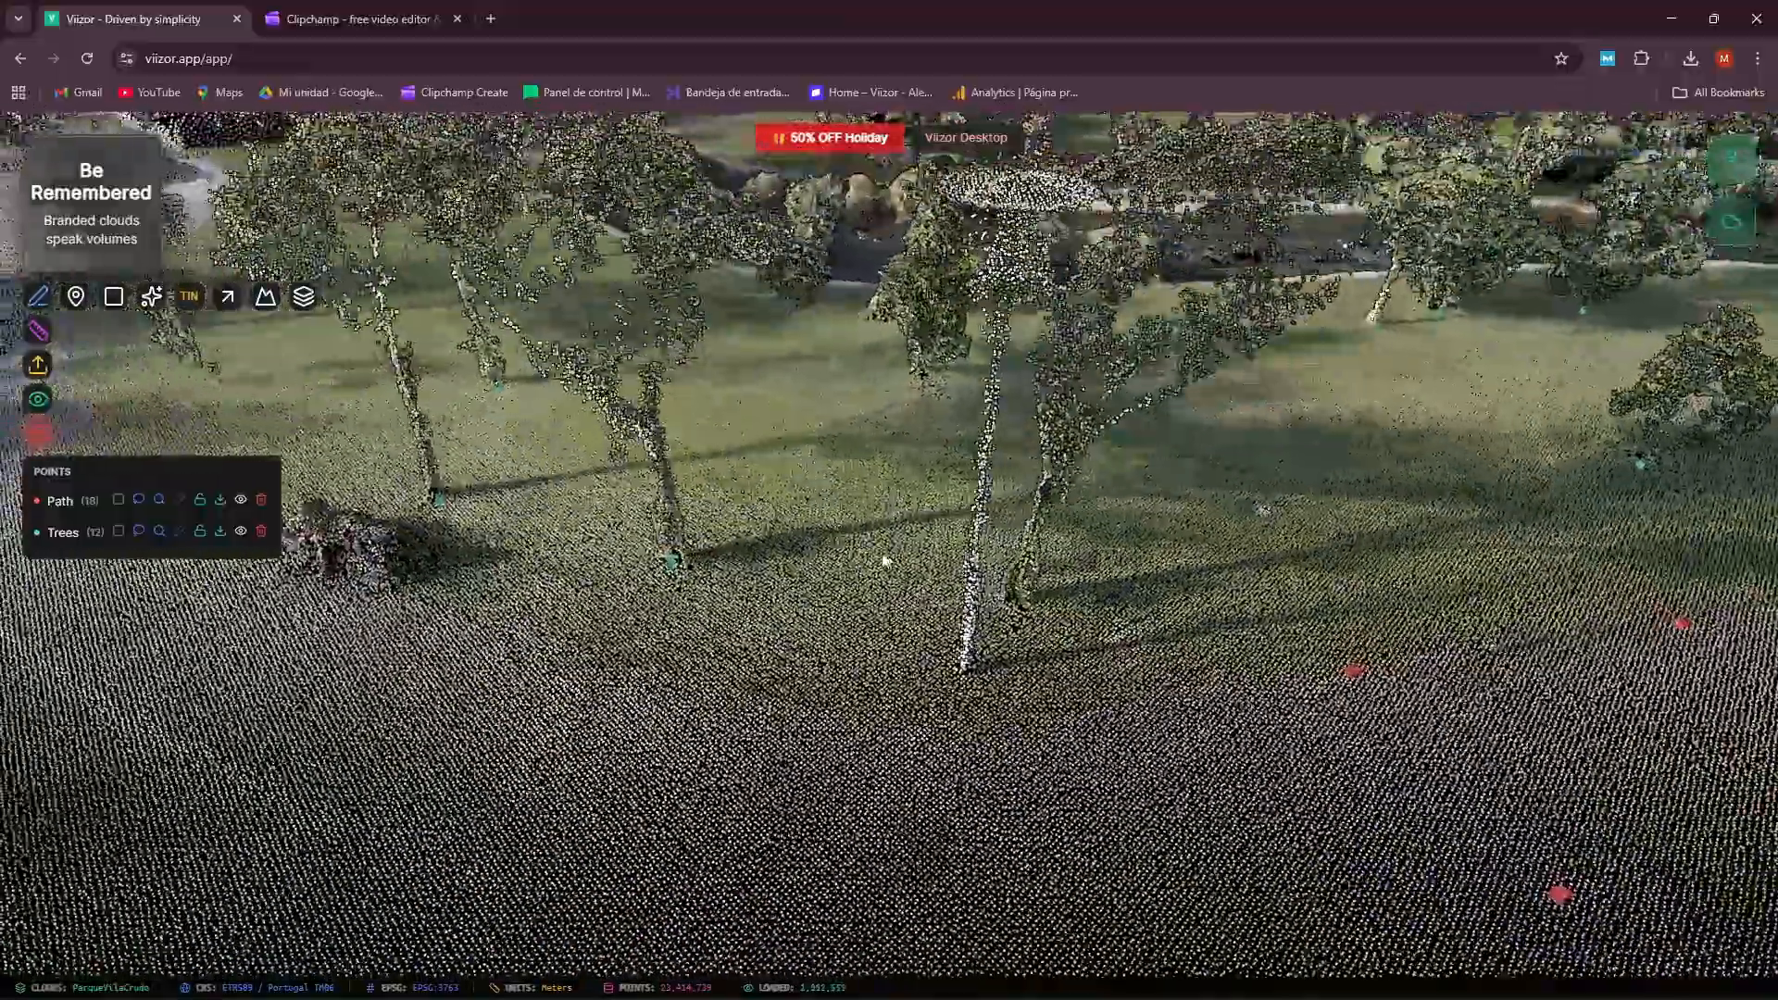
Add more points to the existing Path group along the path edge beyond the lamp post
left_click(76, 297)
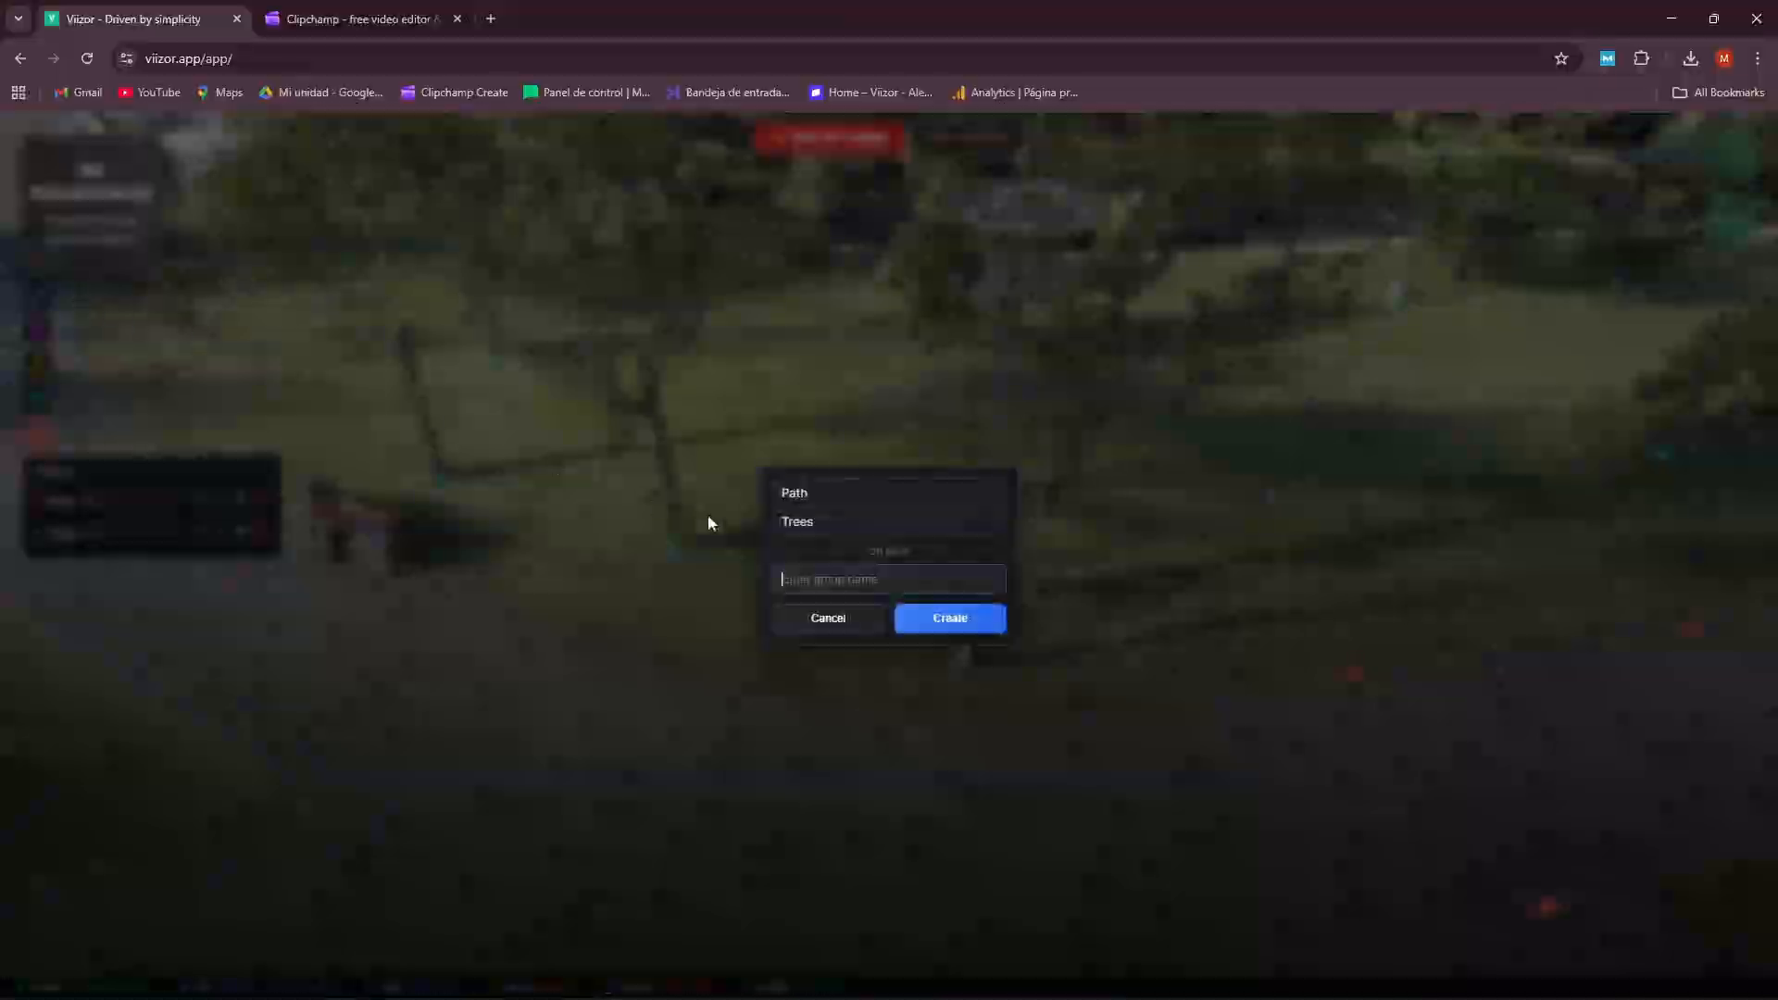
left_click(796, 495)
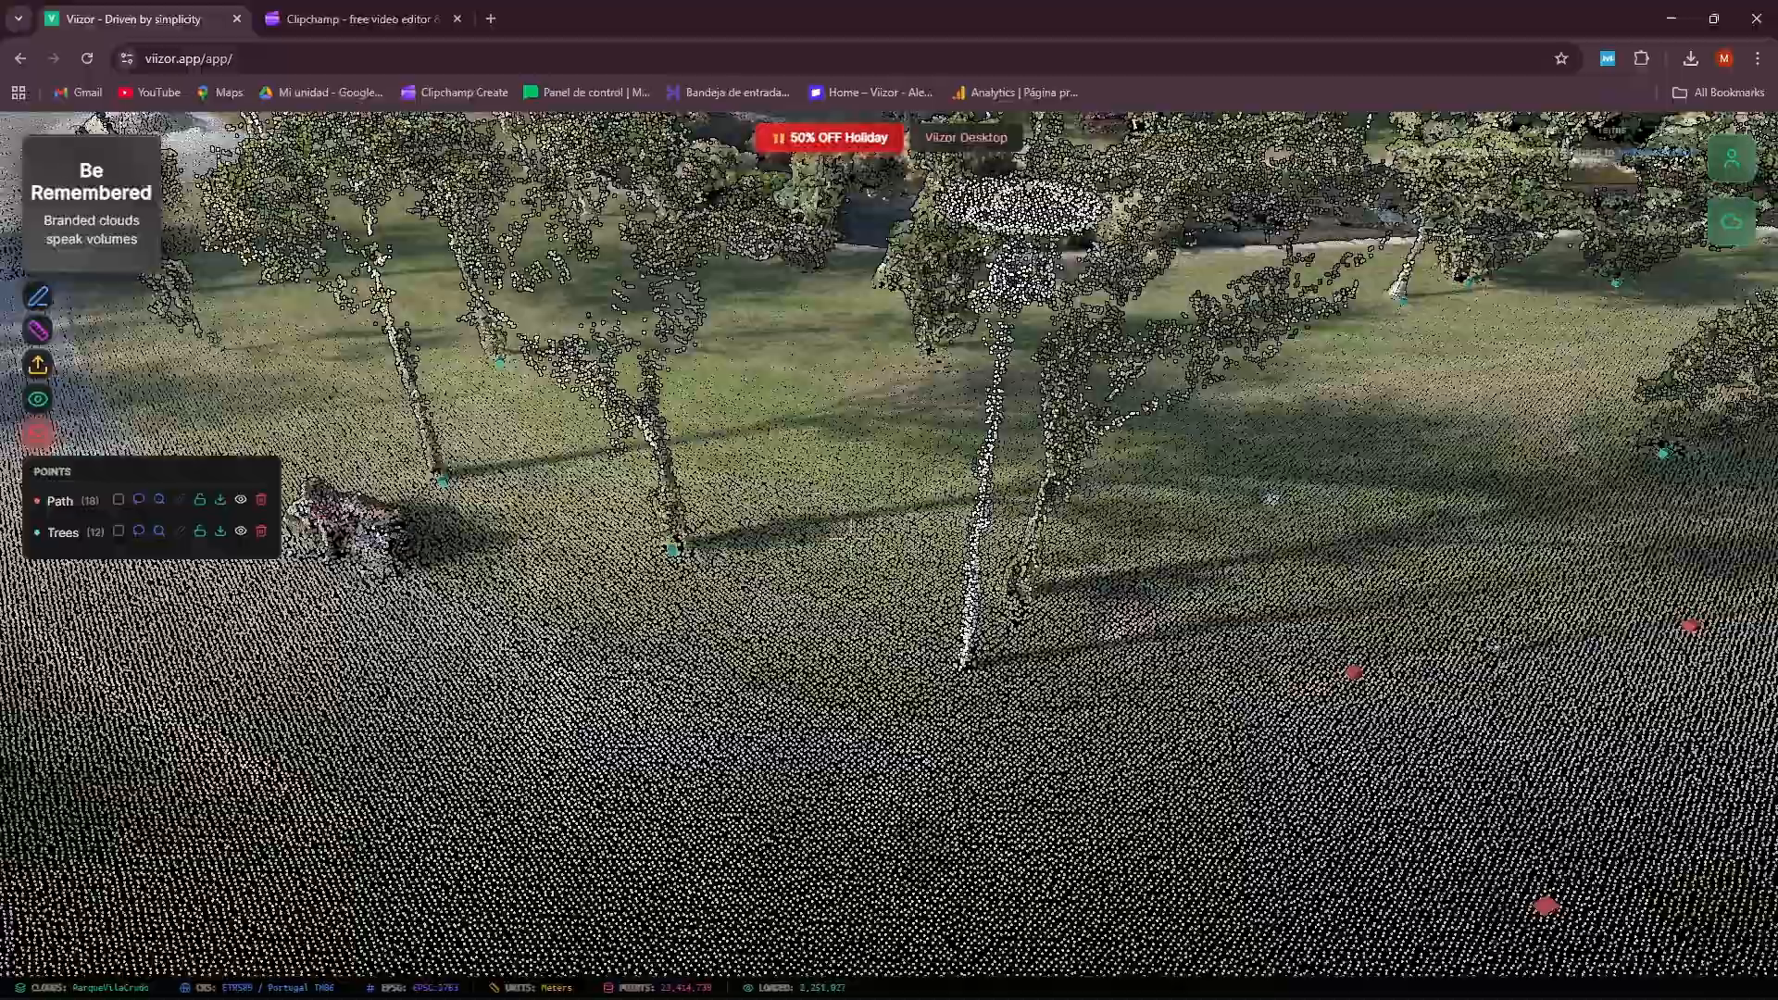
left_click(654, 656)
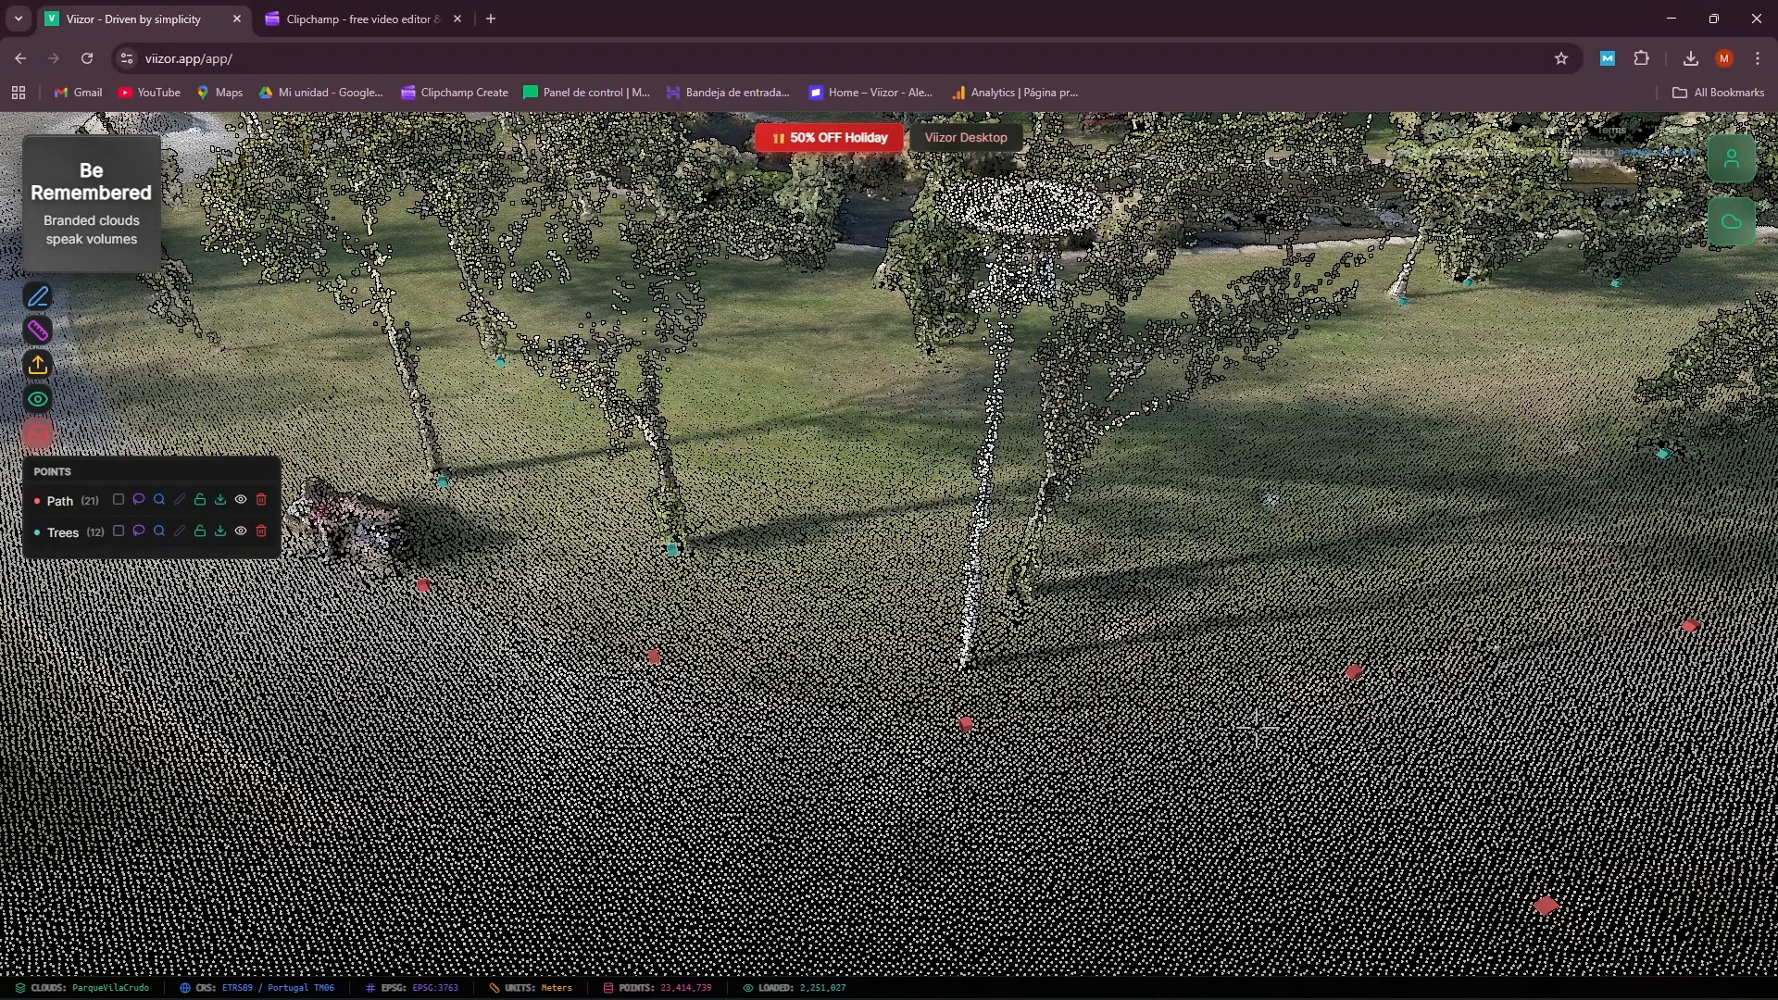
scroll(1220, 727, "down", 4)
scroll(662, 615, "up", 6)
left_click(471, 492)
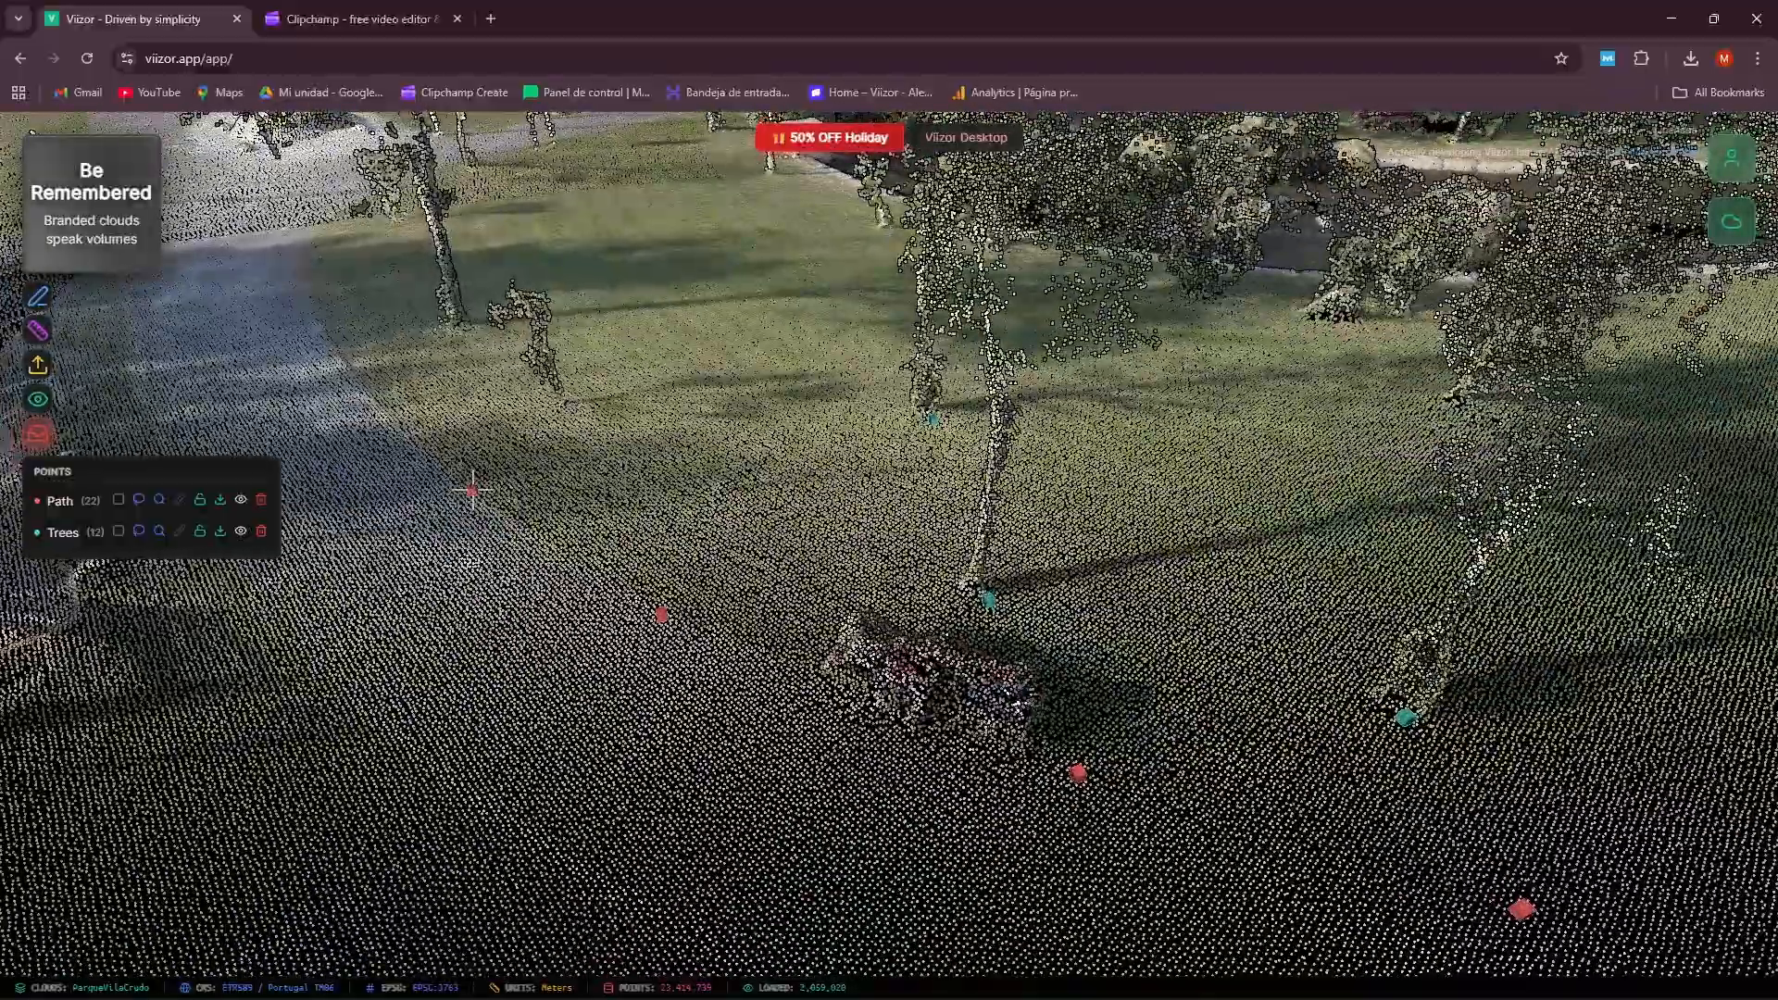
Add more points to the existing Trees group at the bases of the remaining unmarked trees and shrubs beside the path
scroll(472, 494, "down", 6)
left_click_drag(598, 563, 636, 508)
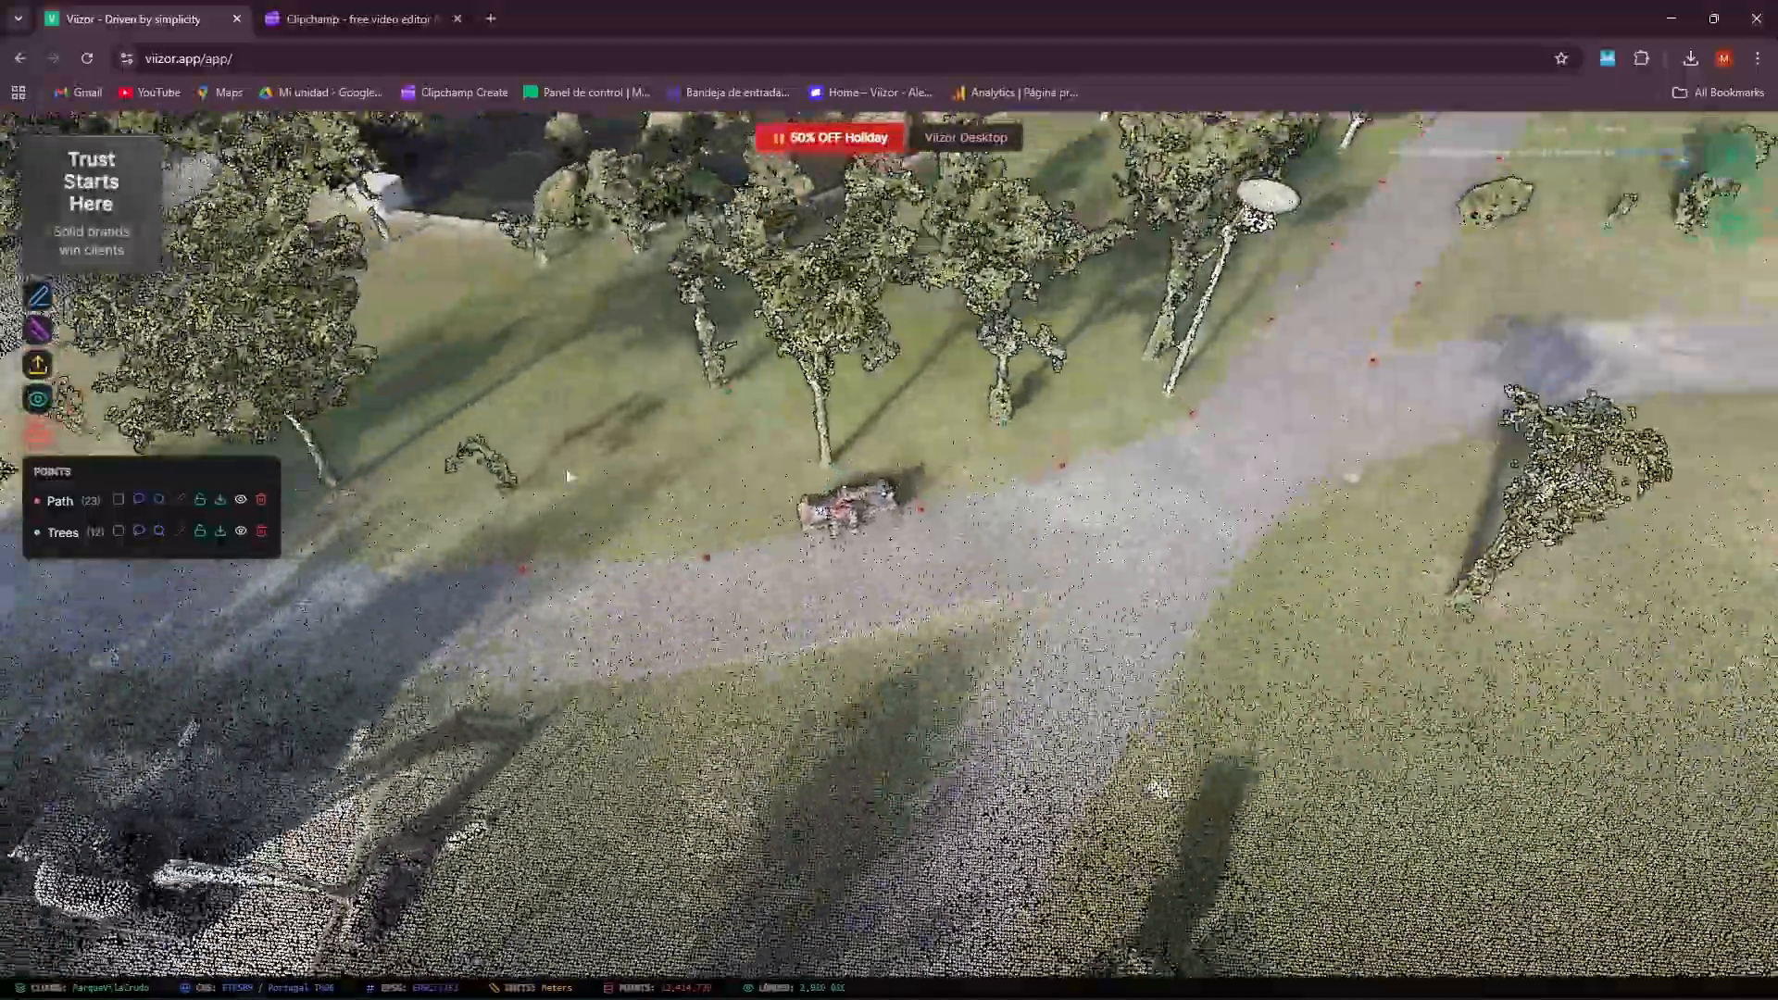
right_click_drag(324, 444, 682, 492)
scroll(681, 491, "up", 5)
left_click_drag(683, 492, 599, 389)
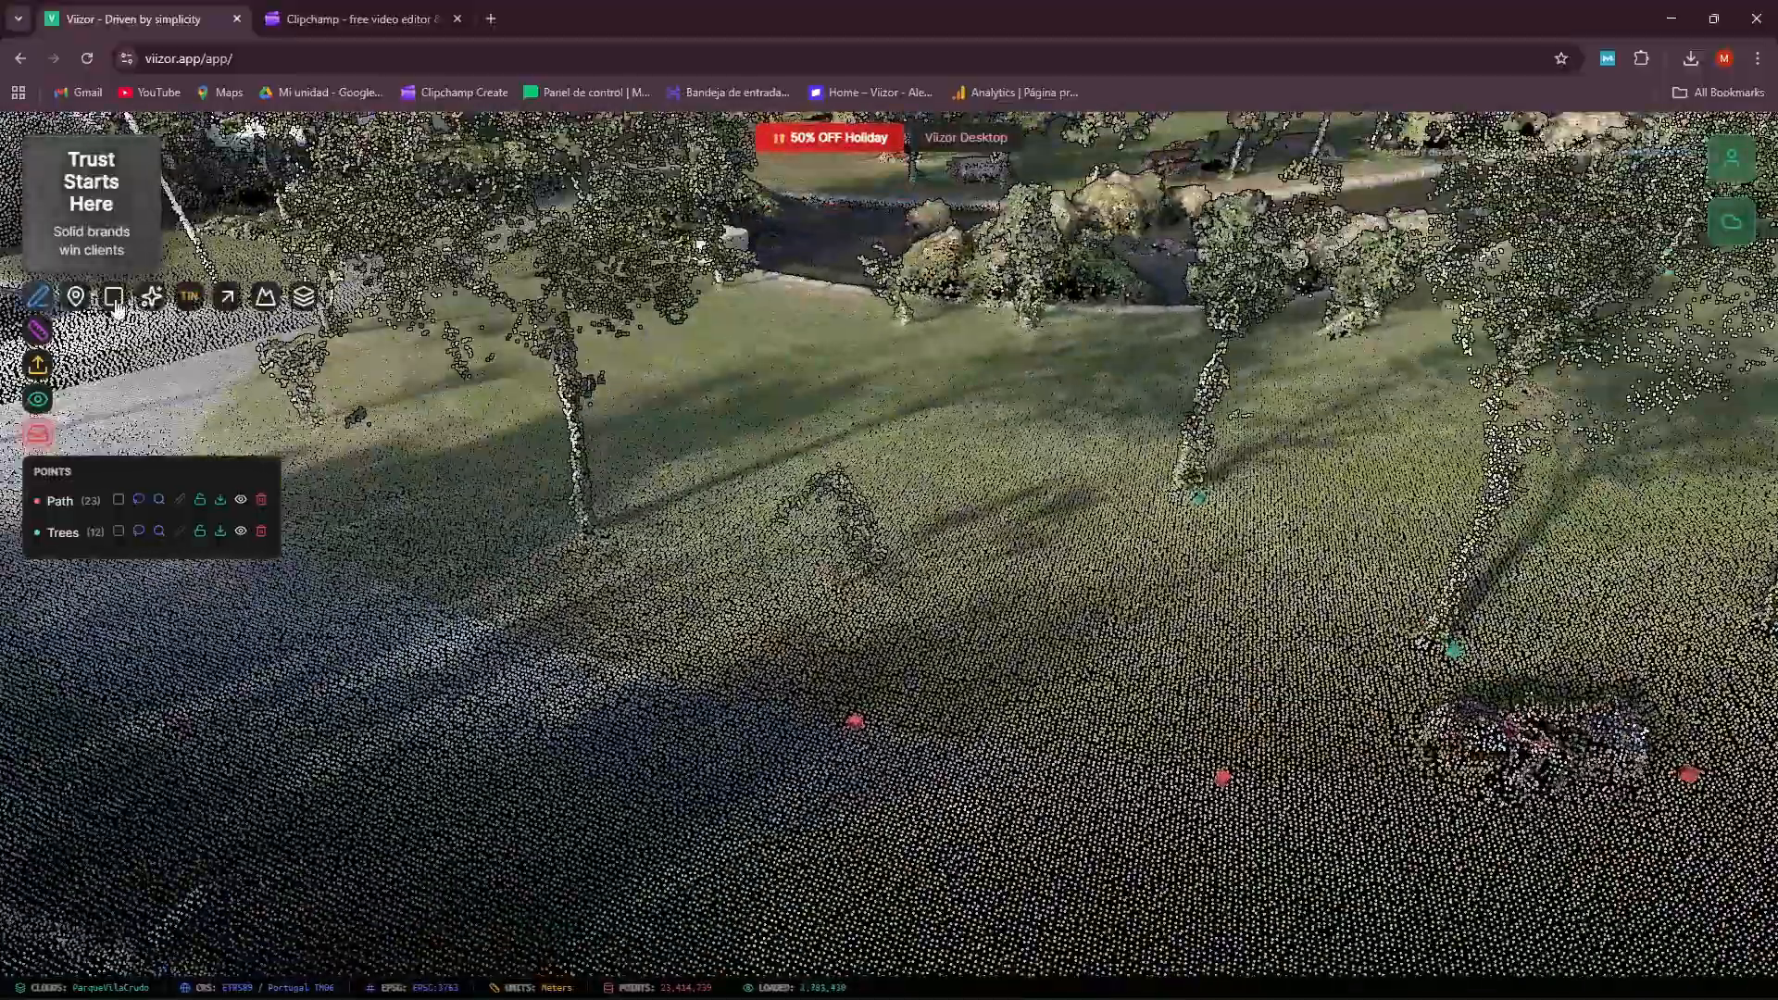
left_click(108, 298)
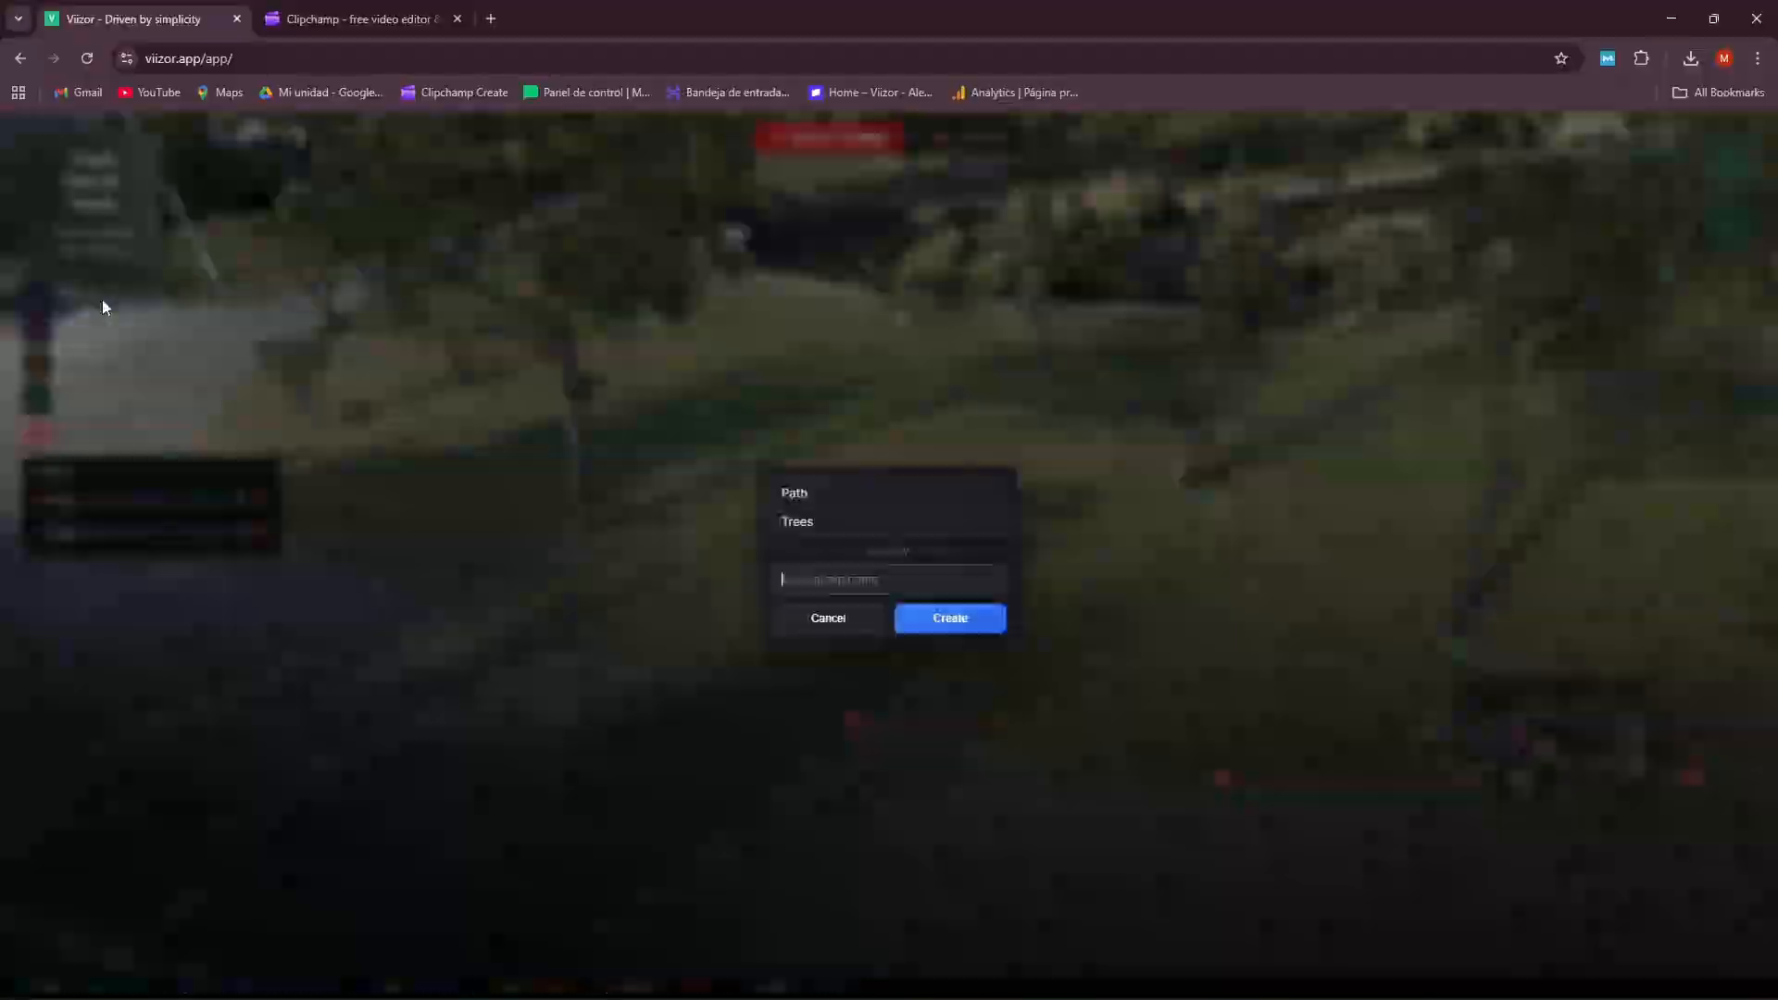
left_click(808, 500)
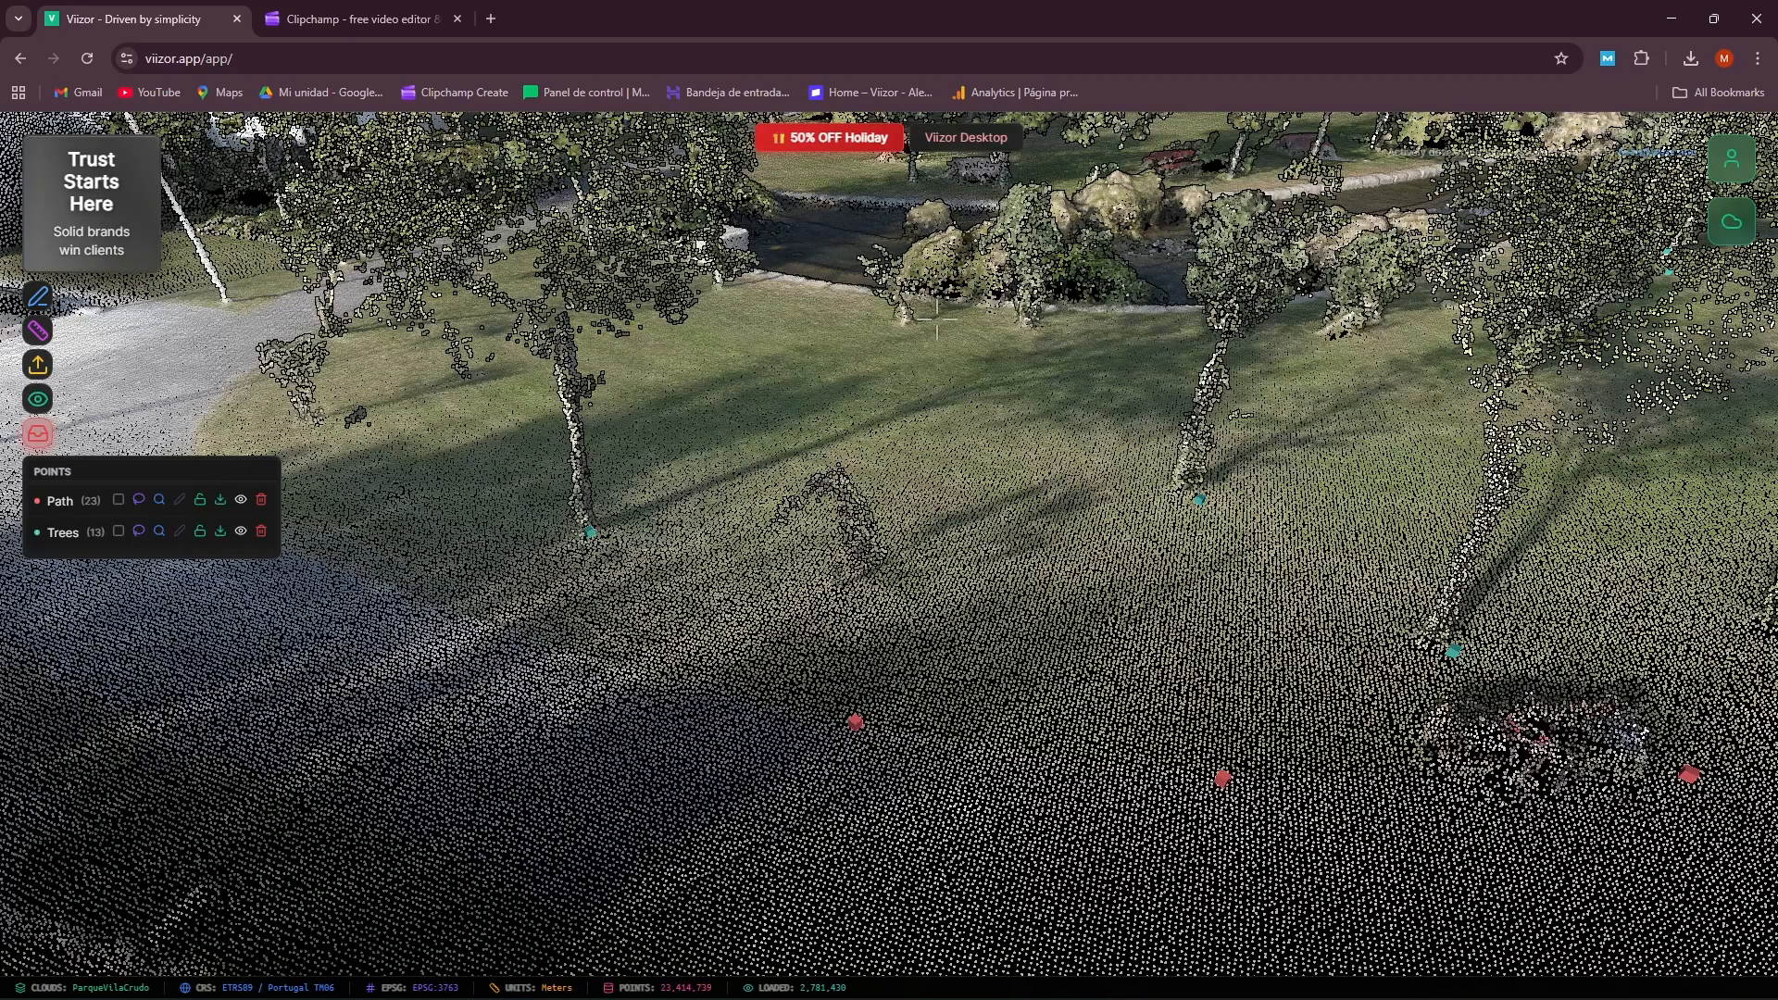
left_click(1073, 655)
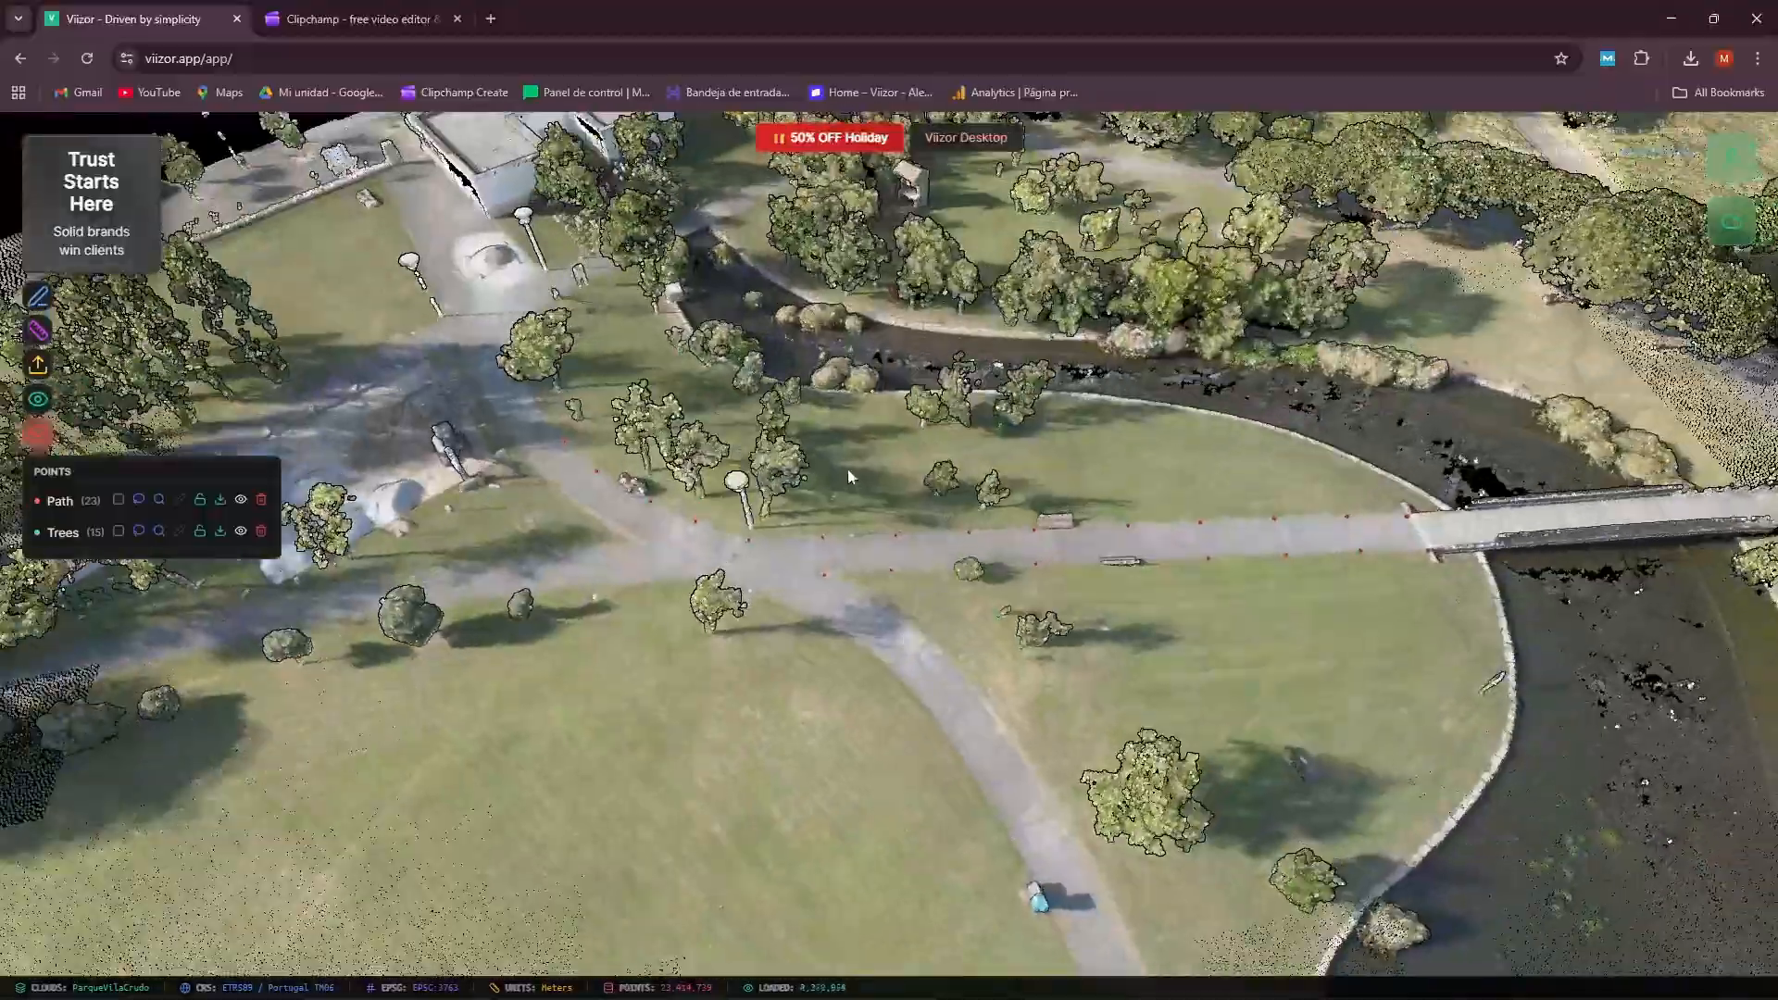
Check how many points the Path and Trees groups contain
scroll(848, 474, "up", 5)
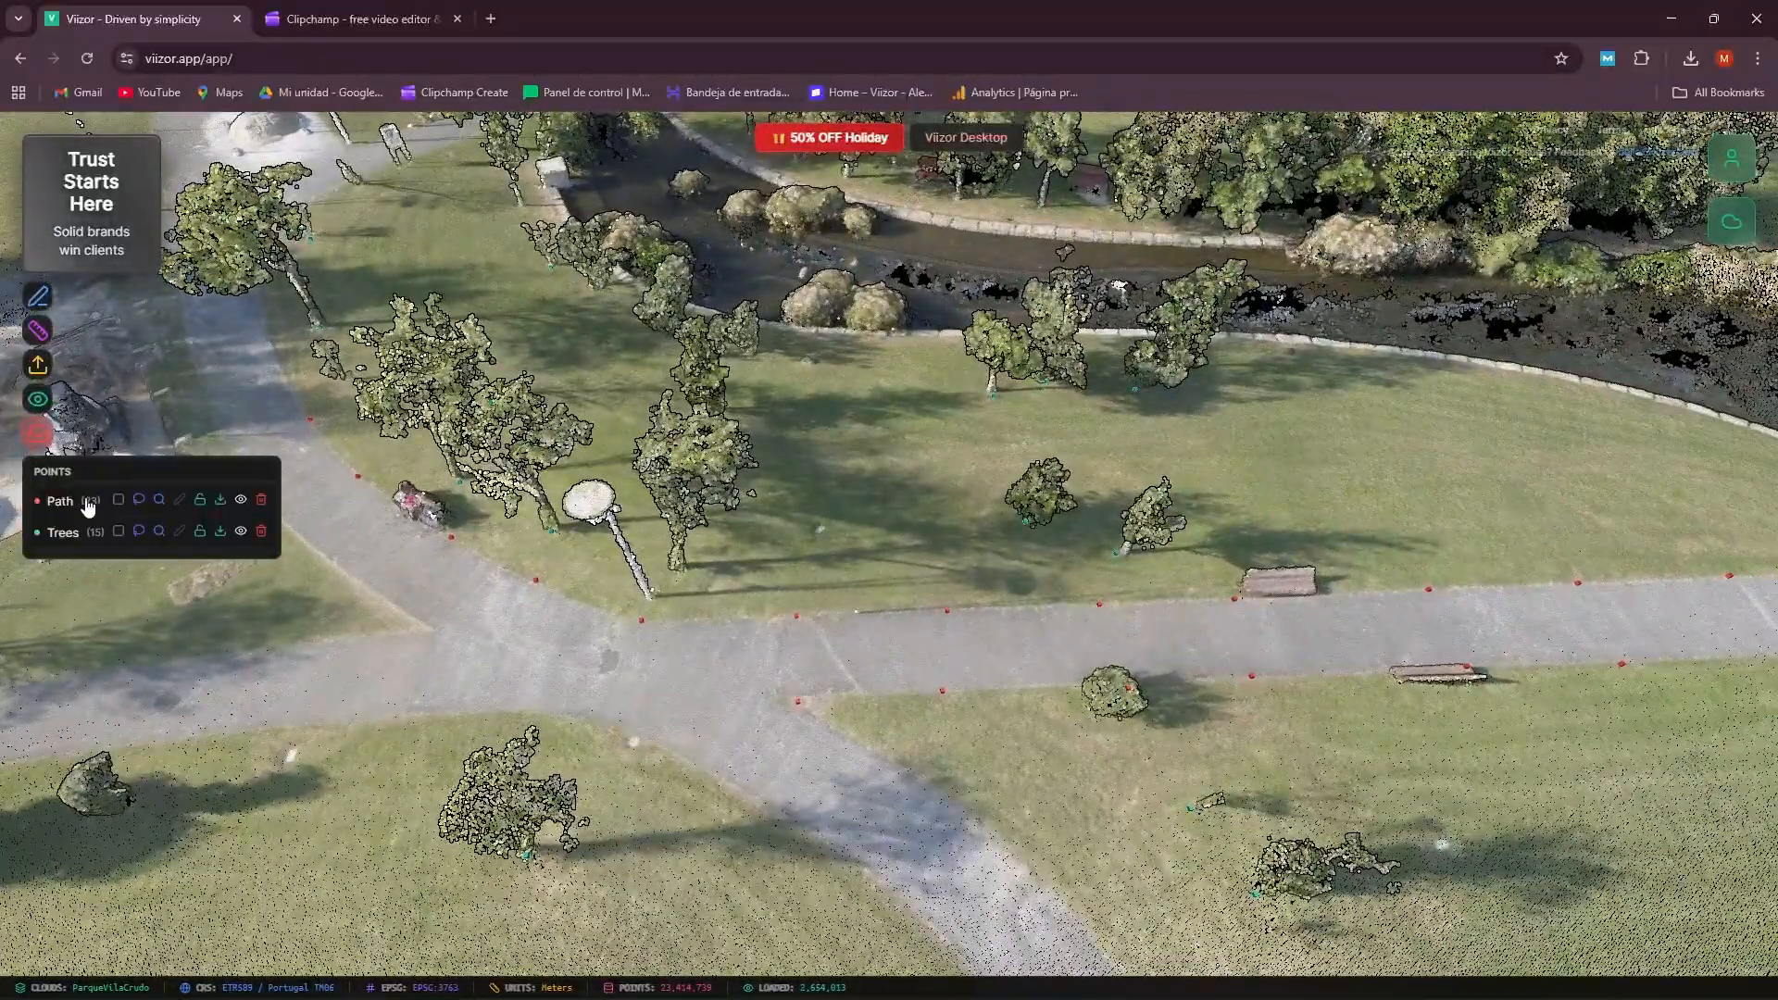
left_click(89, 501)
left_click(78, 501)
left_click(88, 532)
left_click(78, 535)
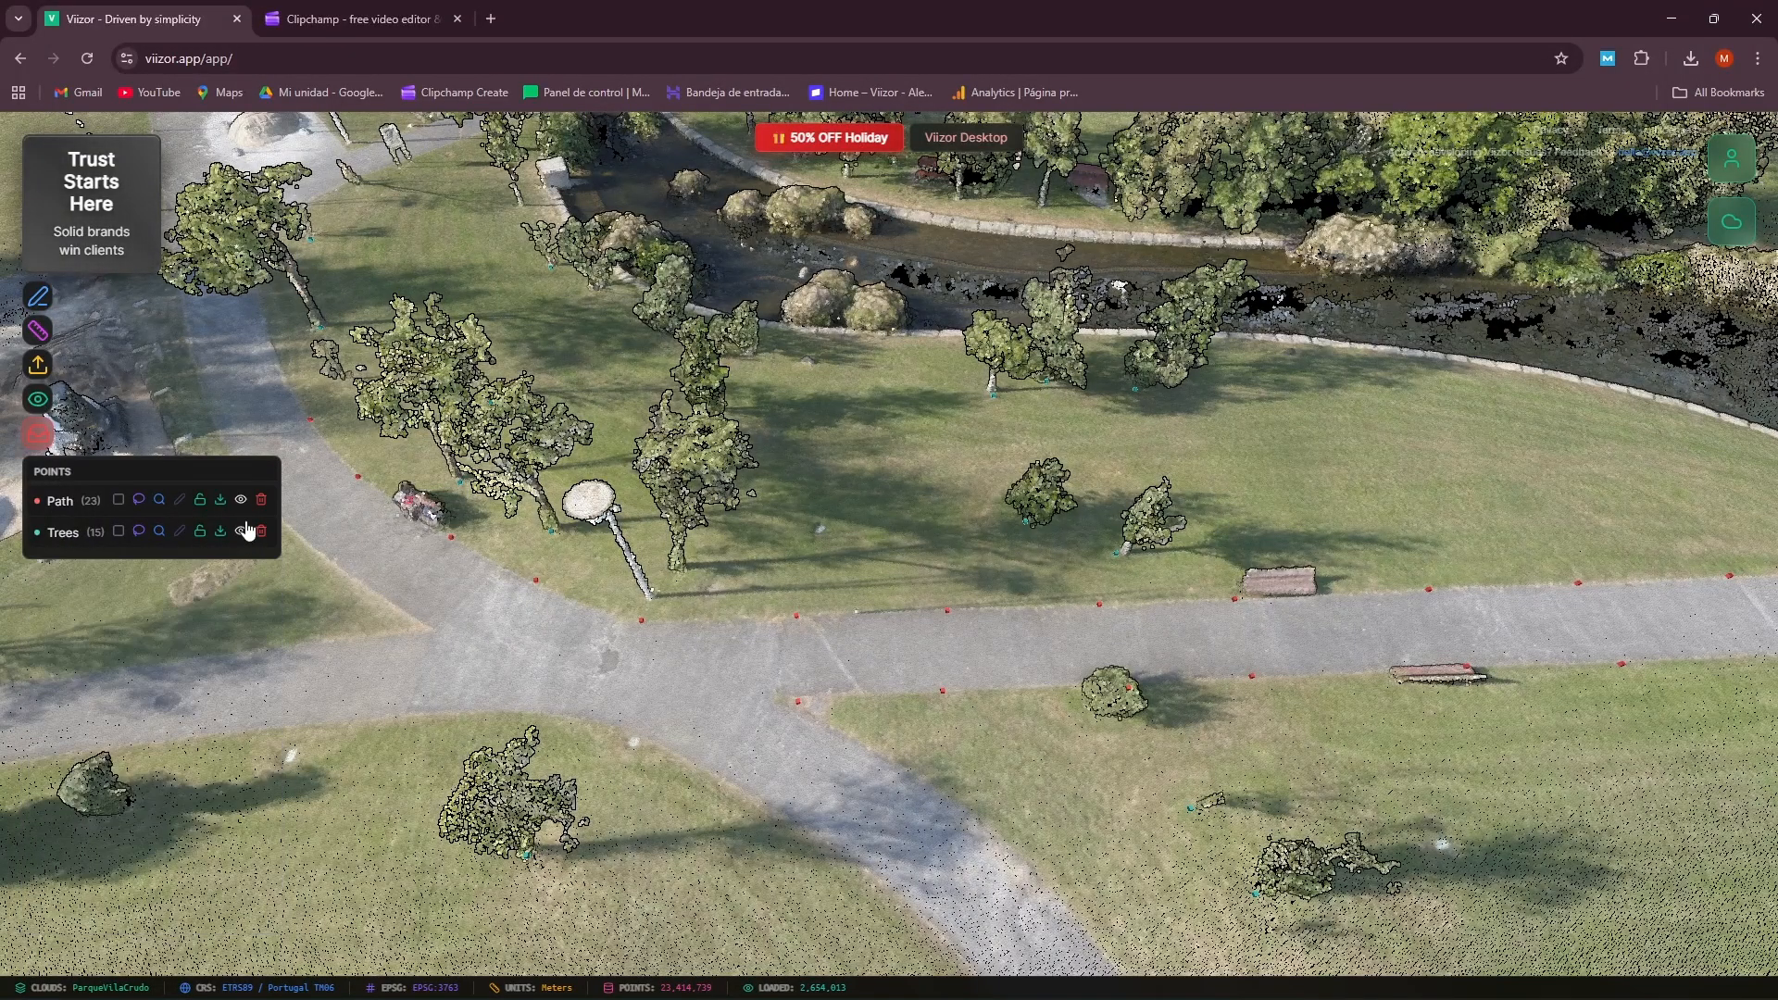
Export the Path and Trees point groups as TXT files and check them in the recent downloads
left_click(220, 505)
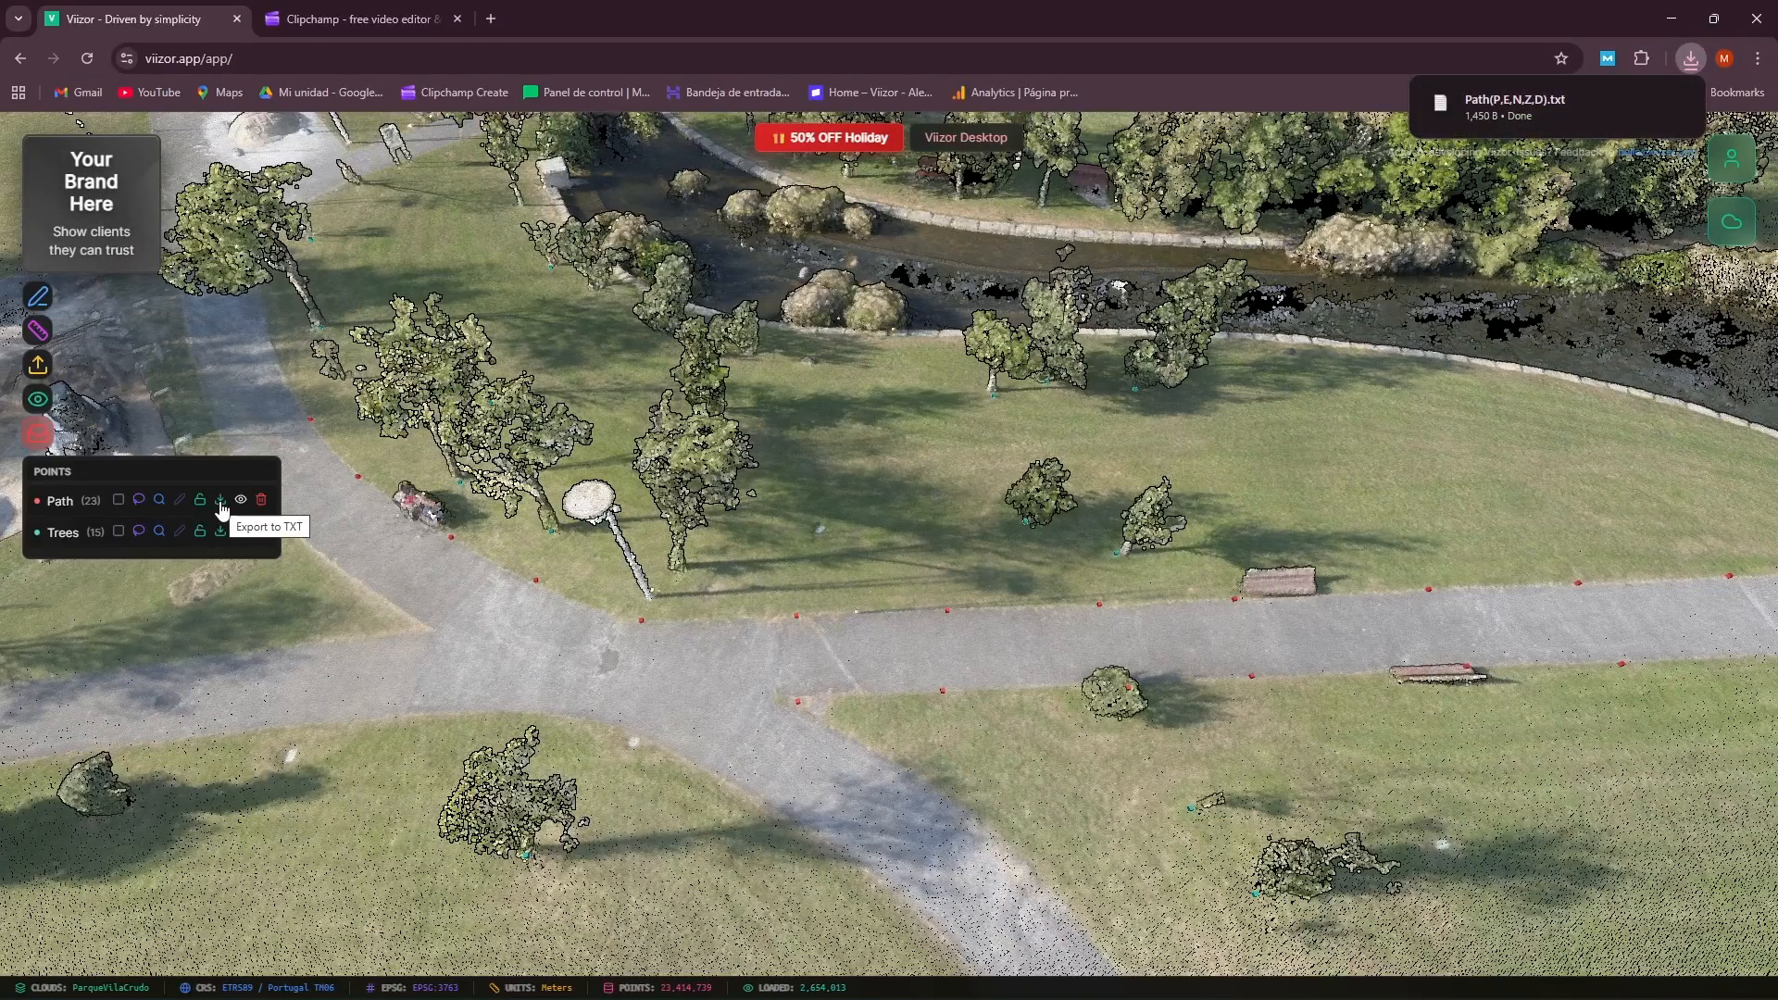
left_click(219, 533)
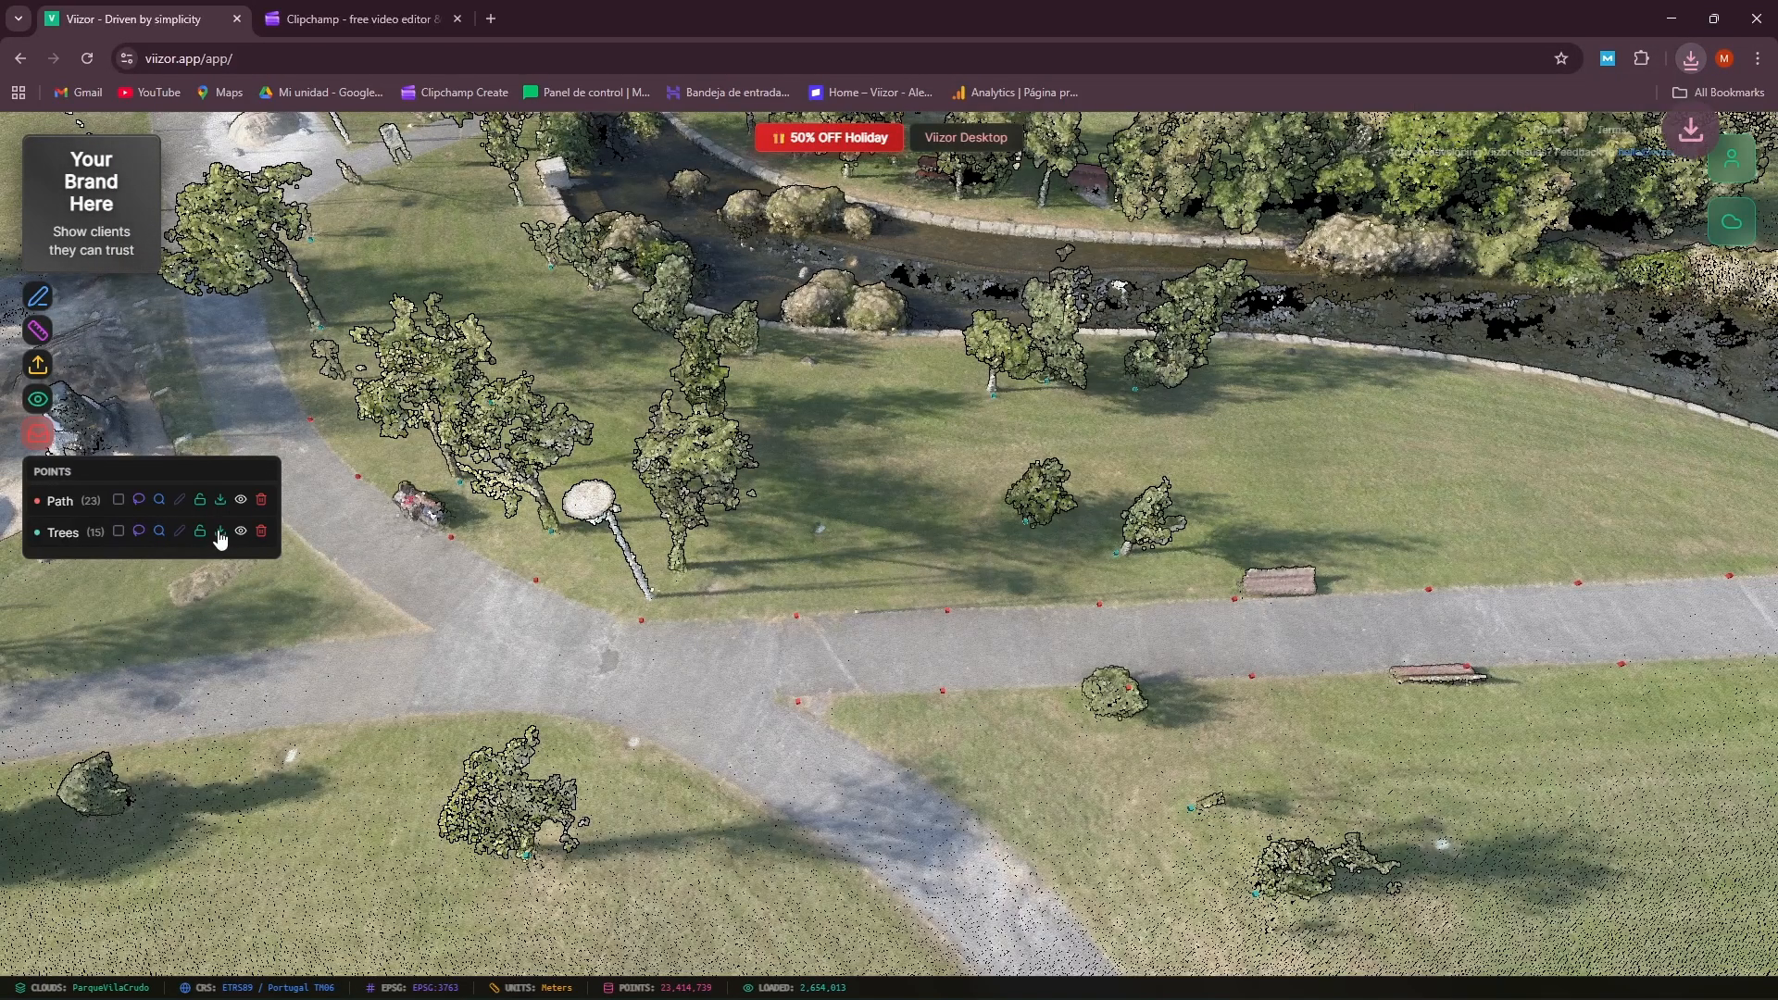
left_click(1690, 59)
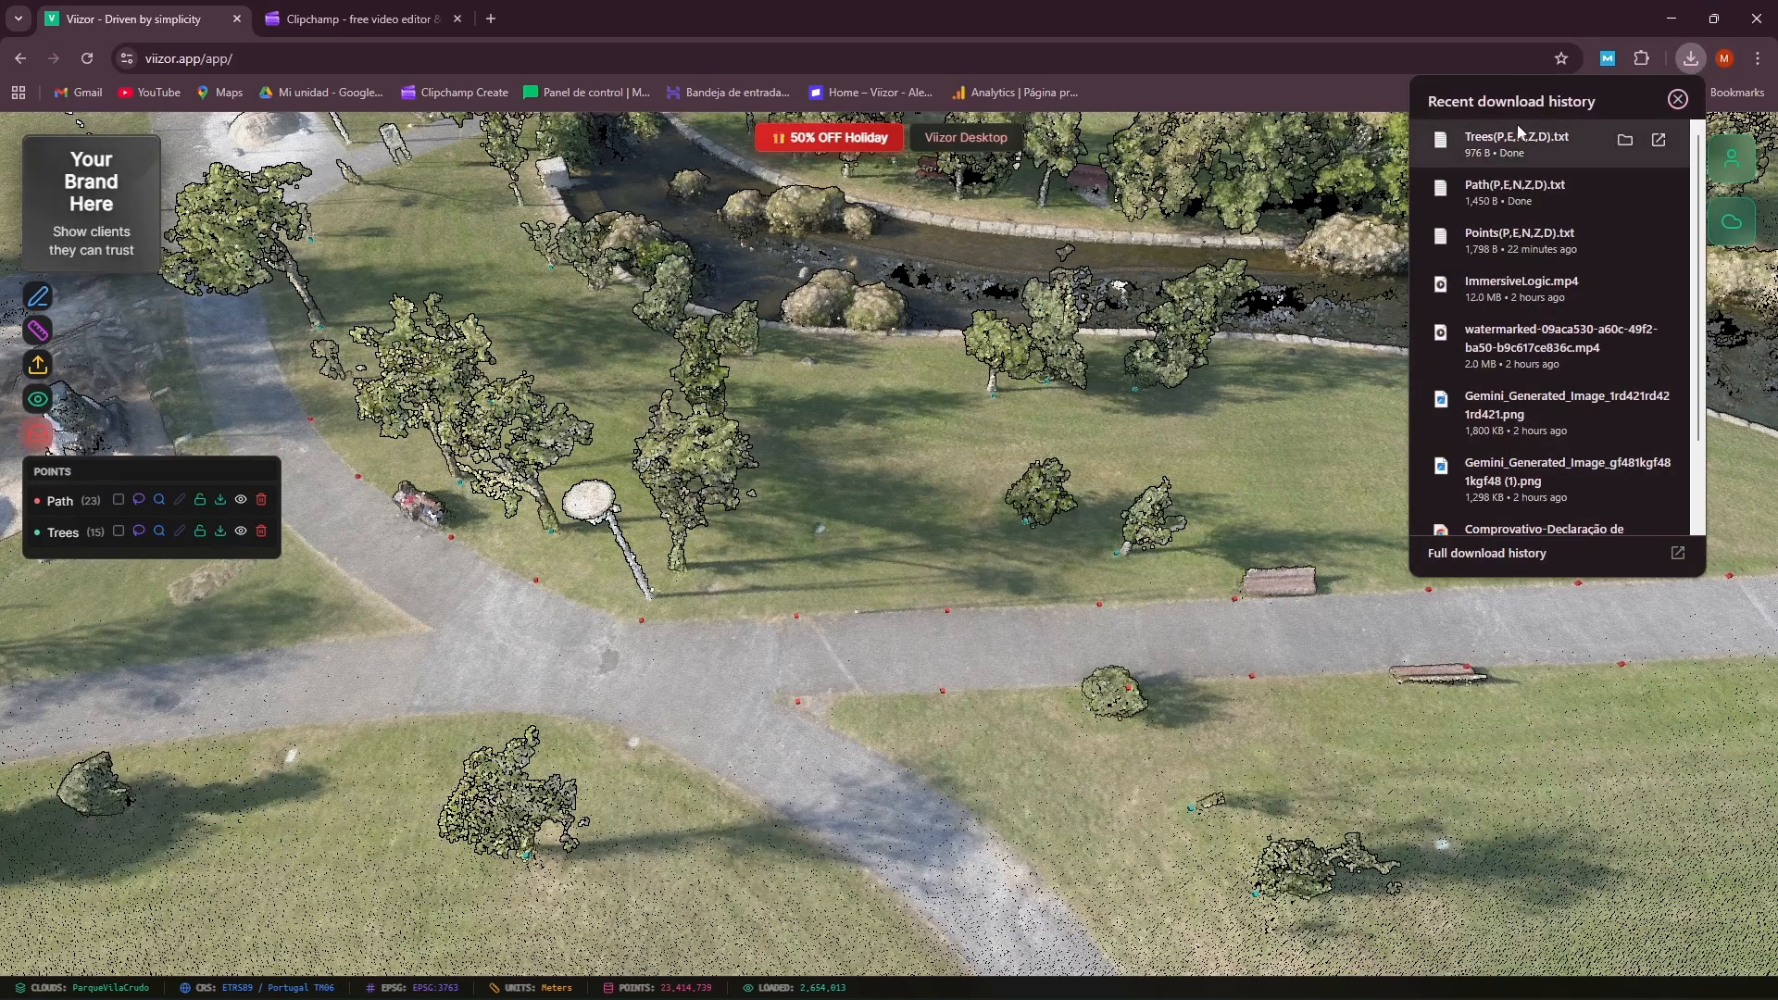
left_click(1369, 19)
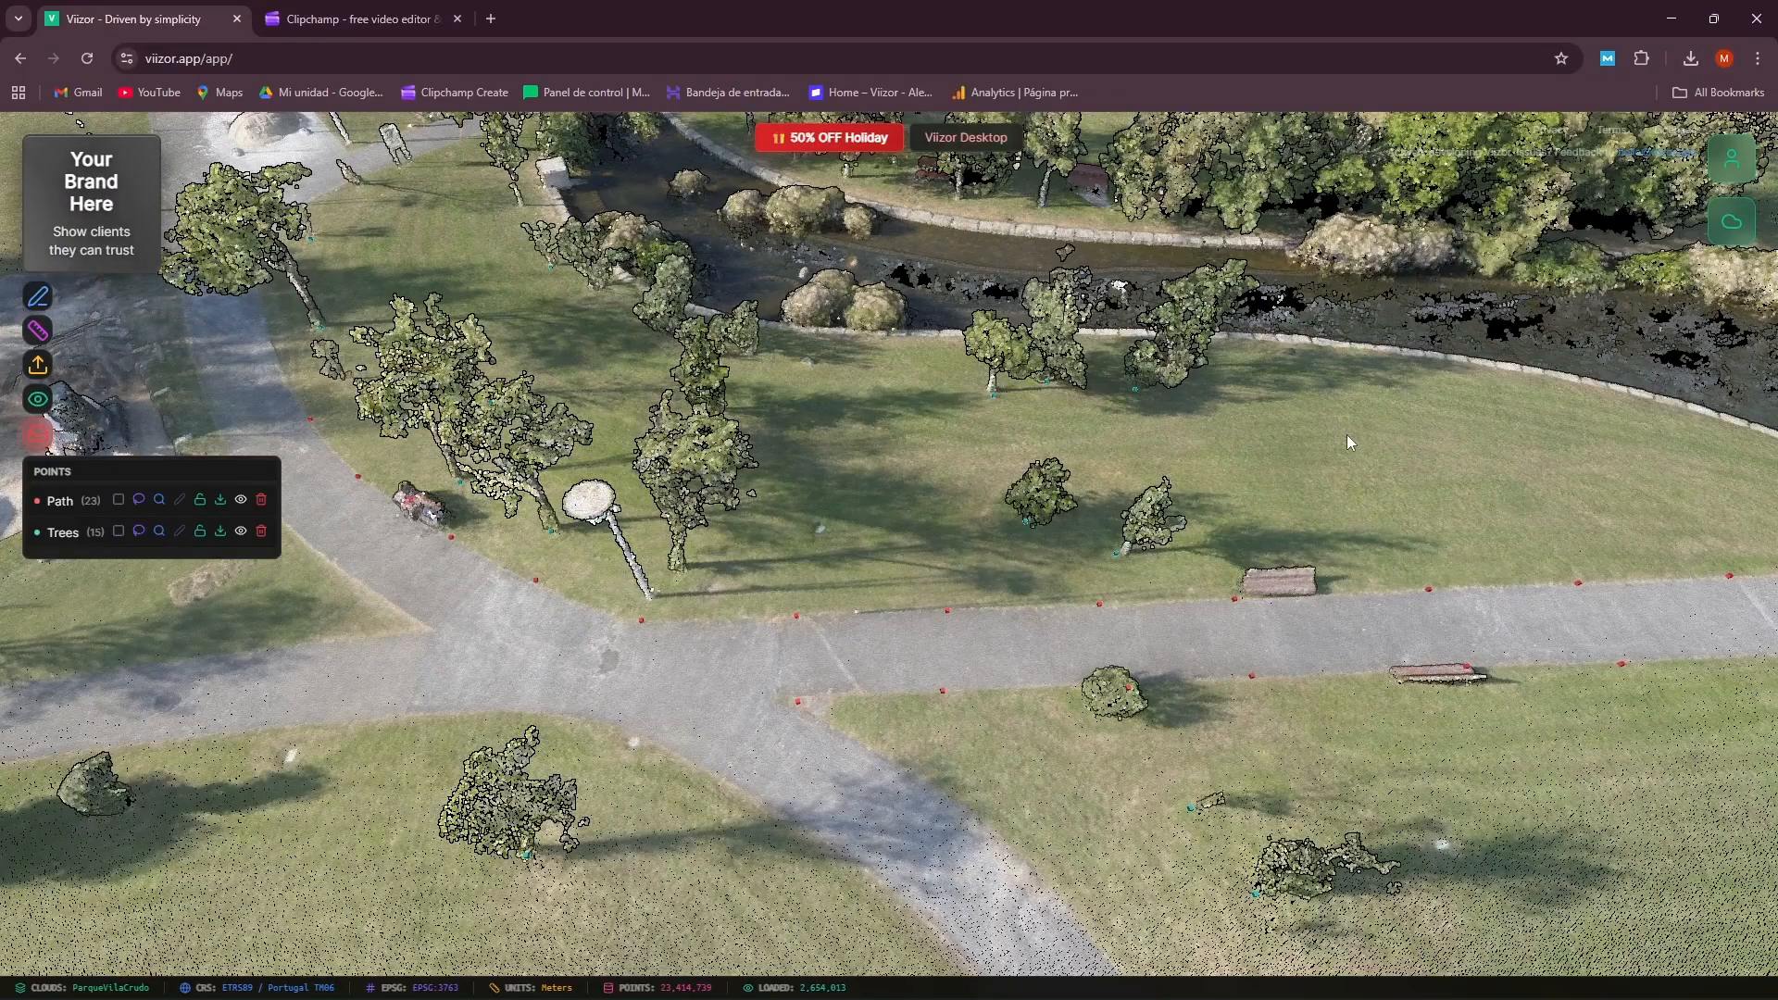
Reload the web page and reopen the Parque Vila project with its ParqueVilaCrudo point cloud
left_click(87, 59)
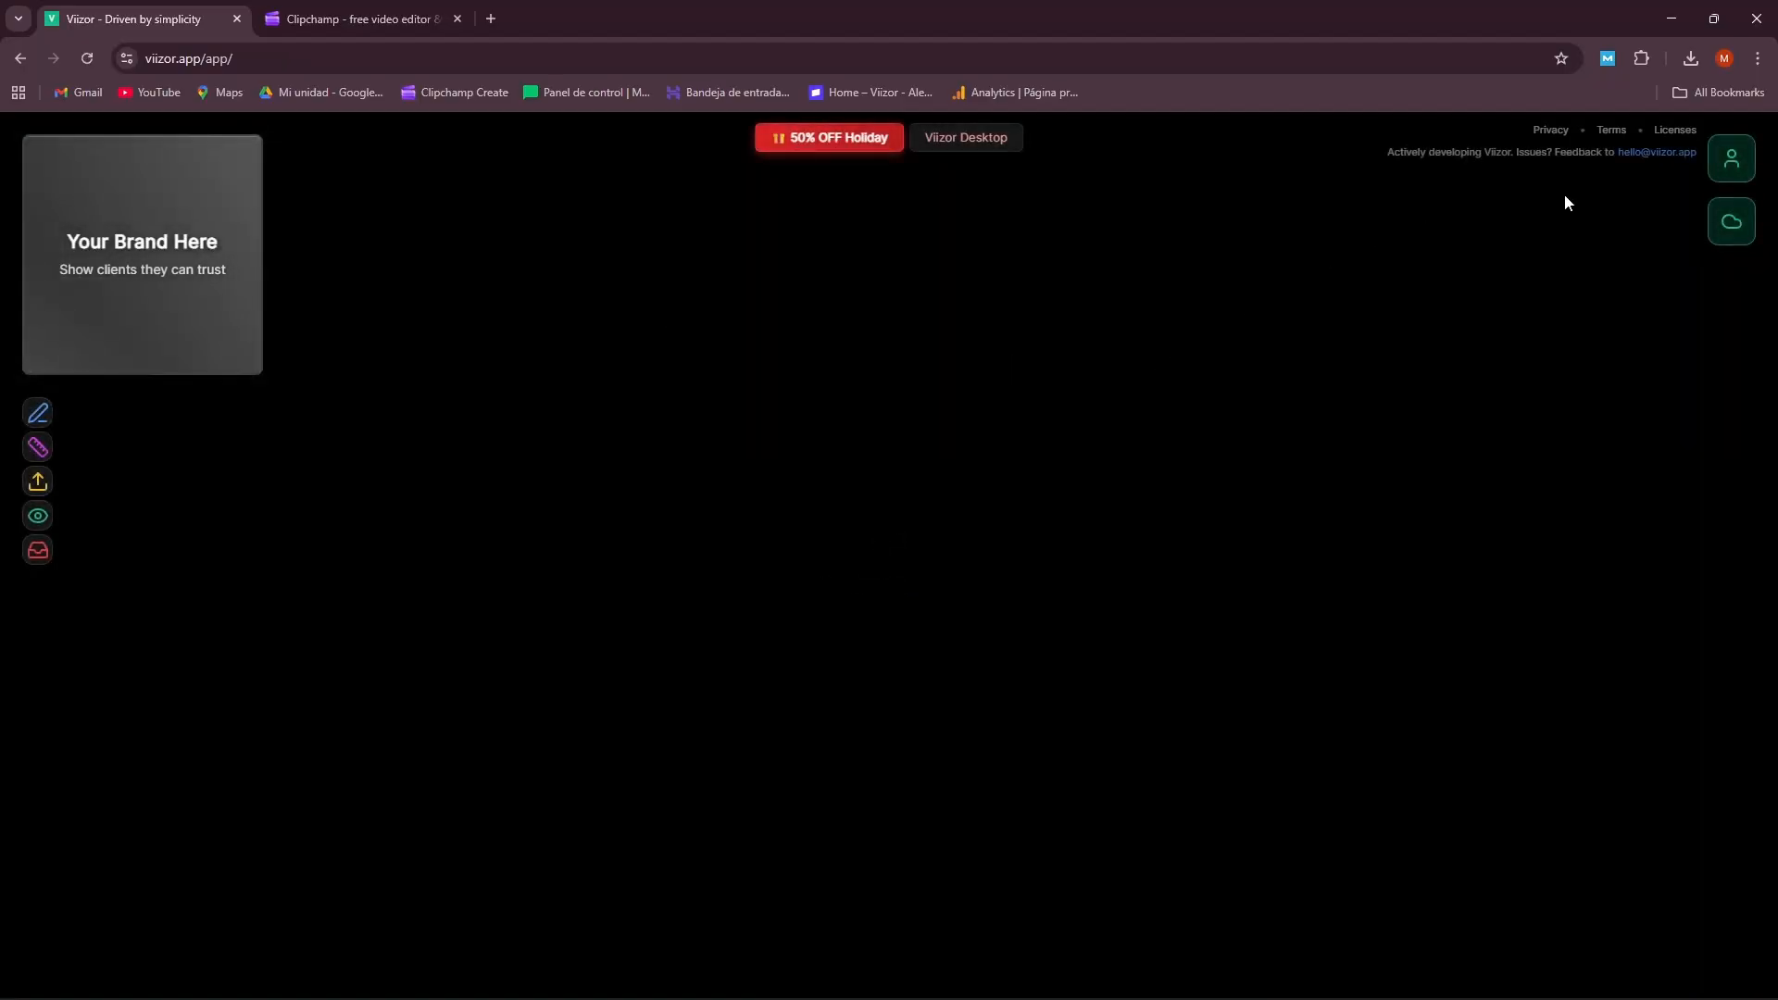
left_click(1730, 165)
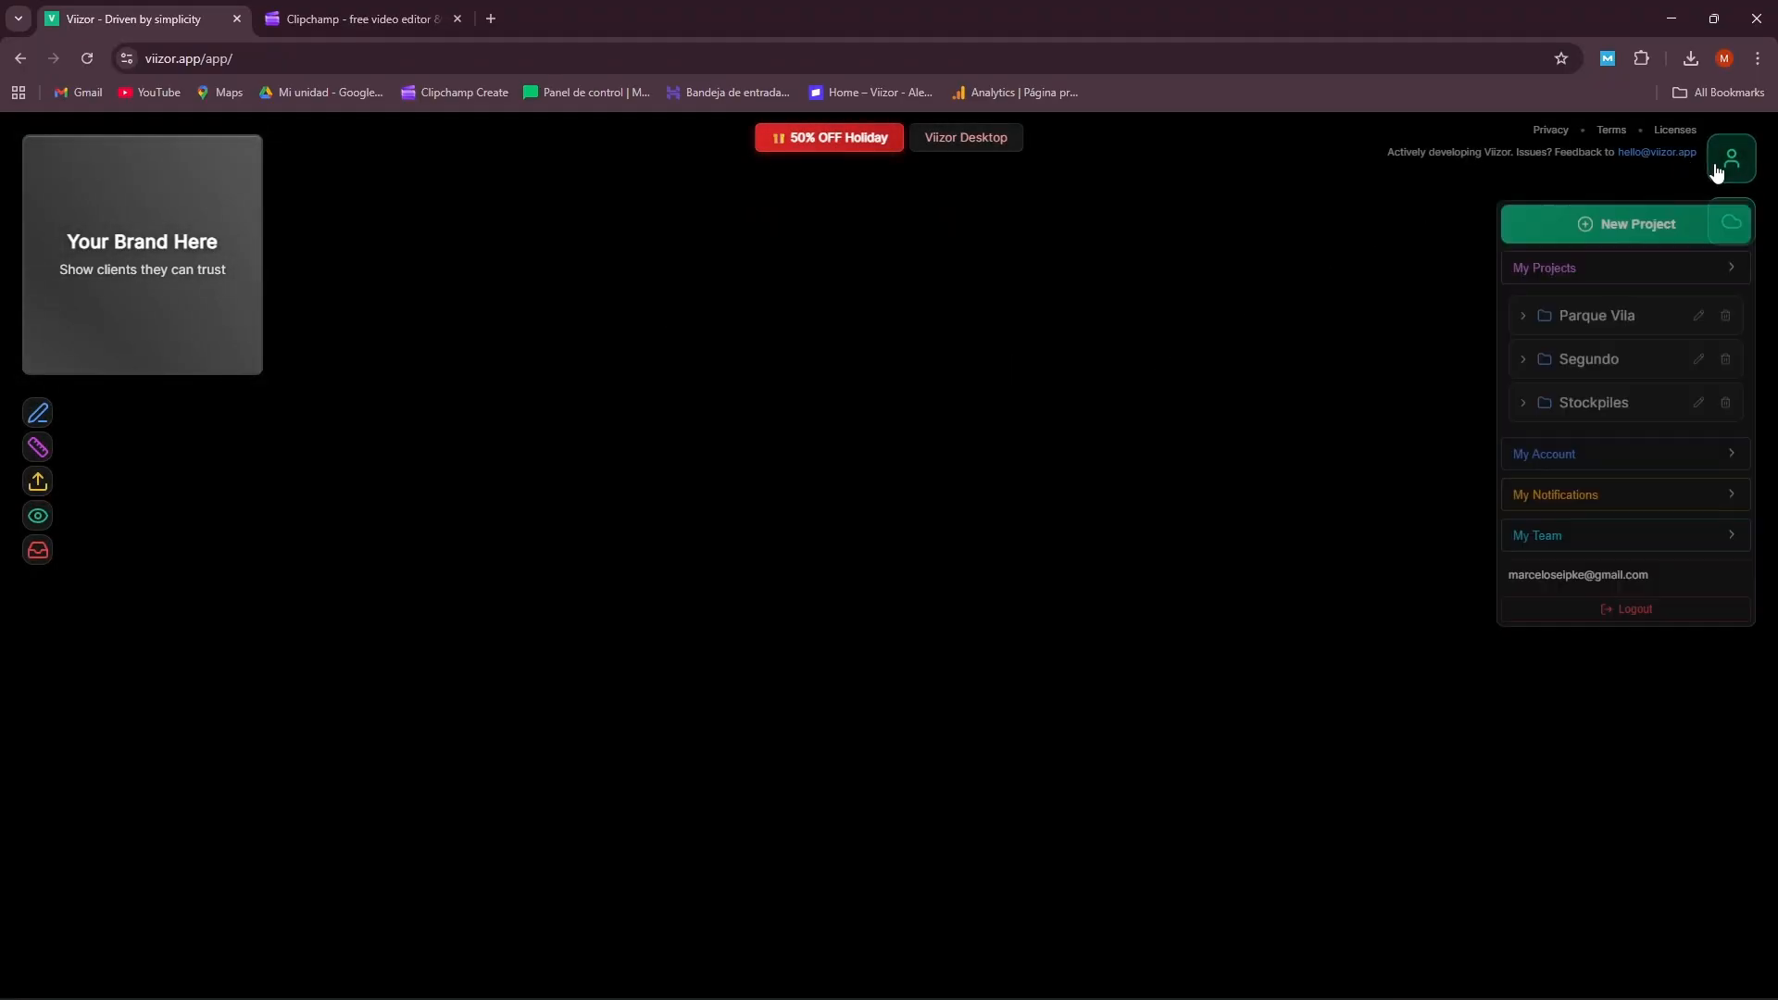
left_click(1598, 315)
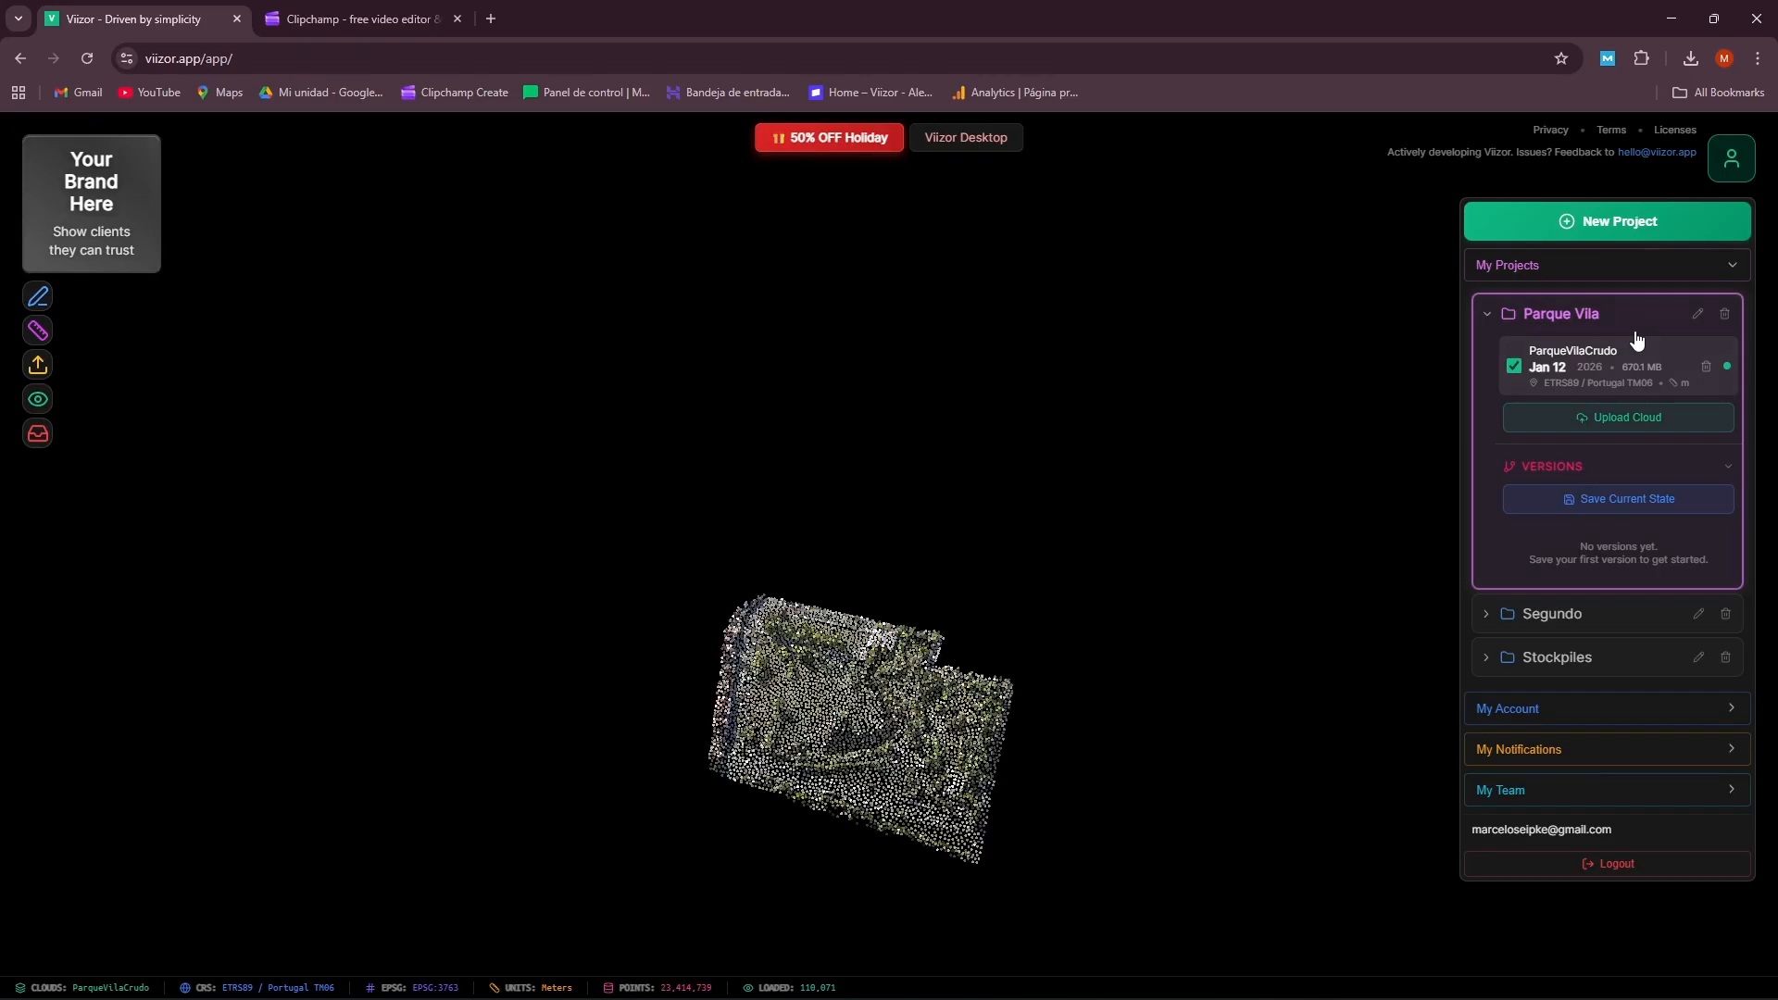
left_click(1729, 159)
scroll(833, 711, "up", 10)
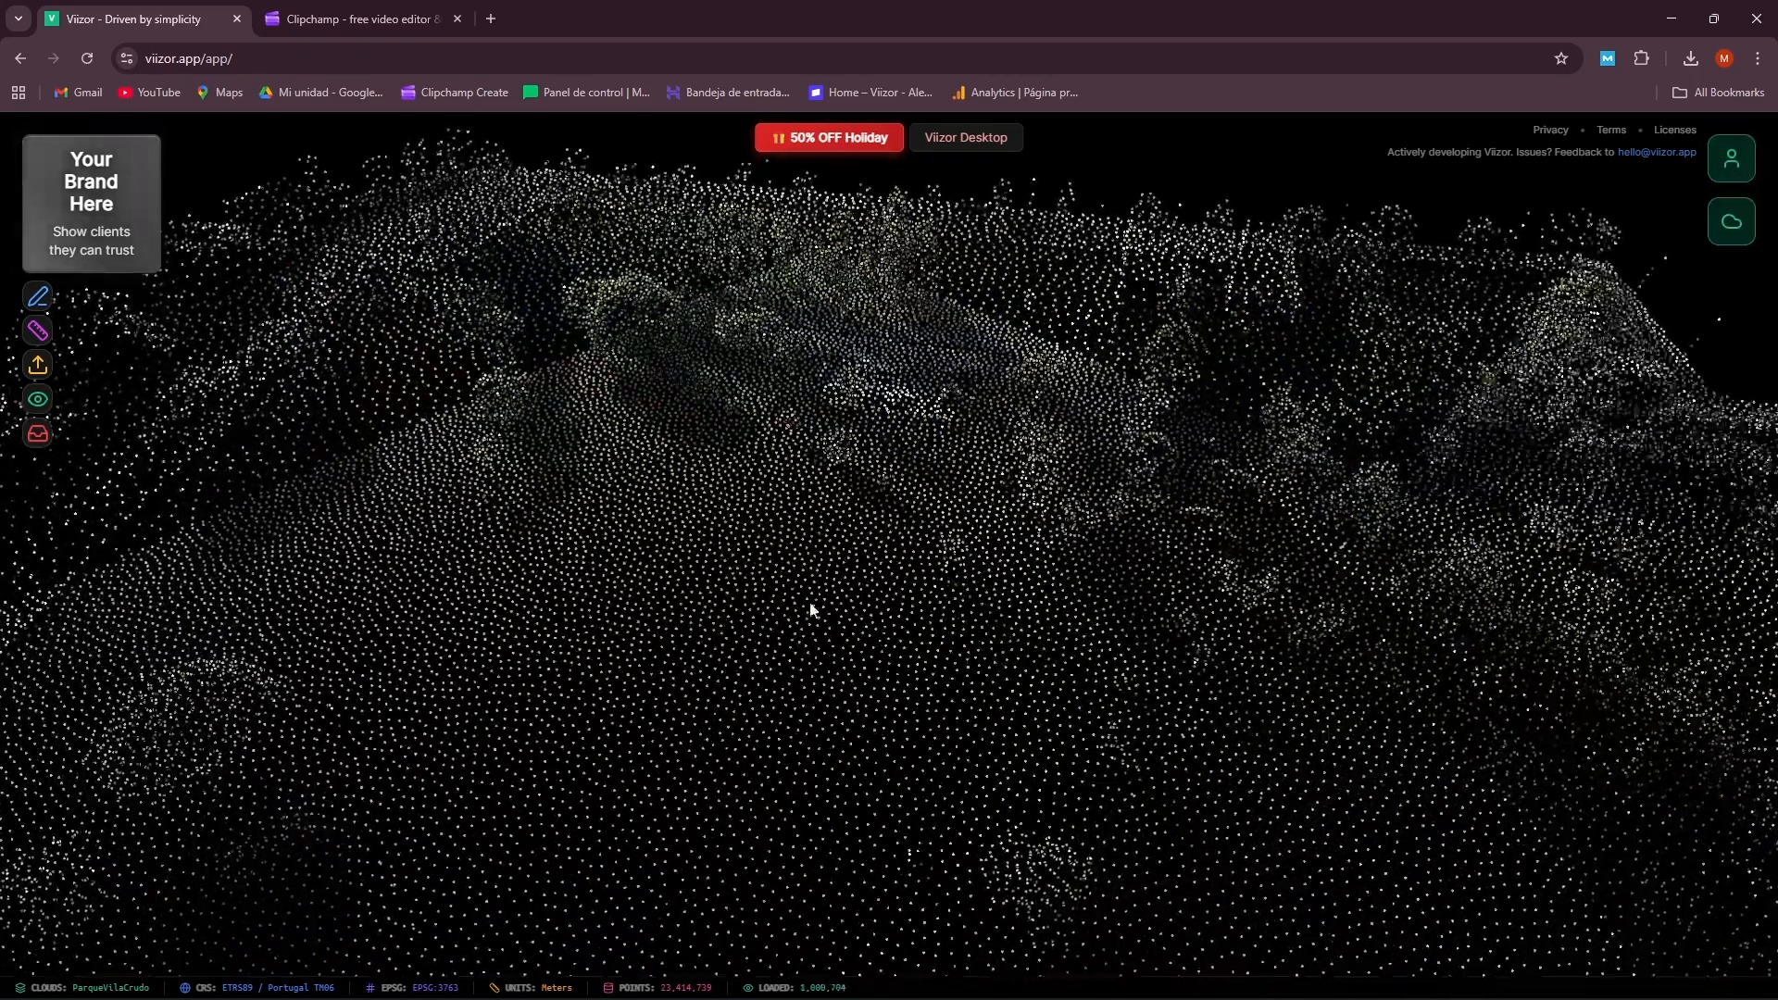
left_click_drag(810, 606, 827, 528)
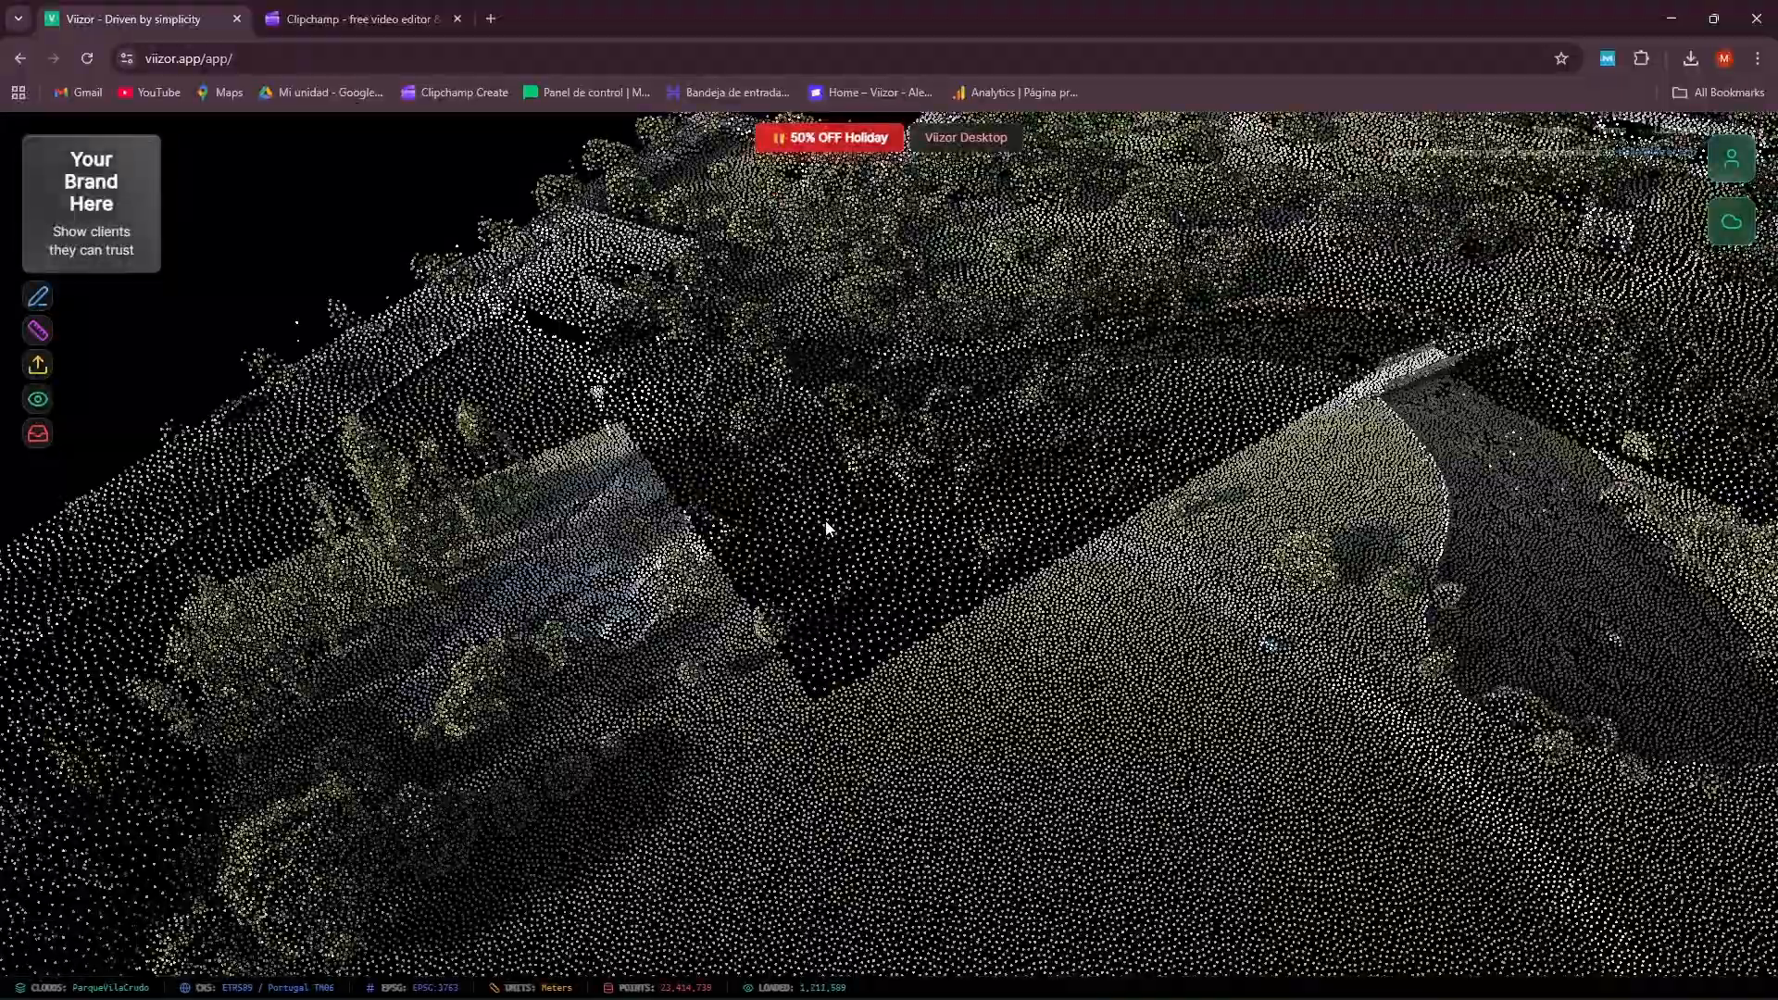
left_click_drag(958, 559, 972, 640)
scroll(930, 604, "up", 5)
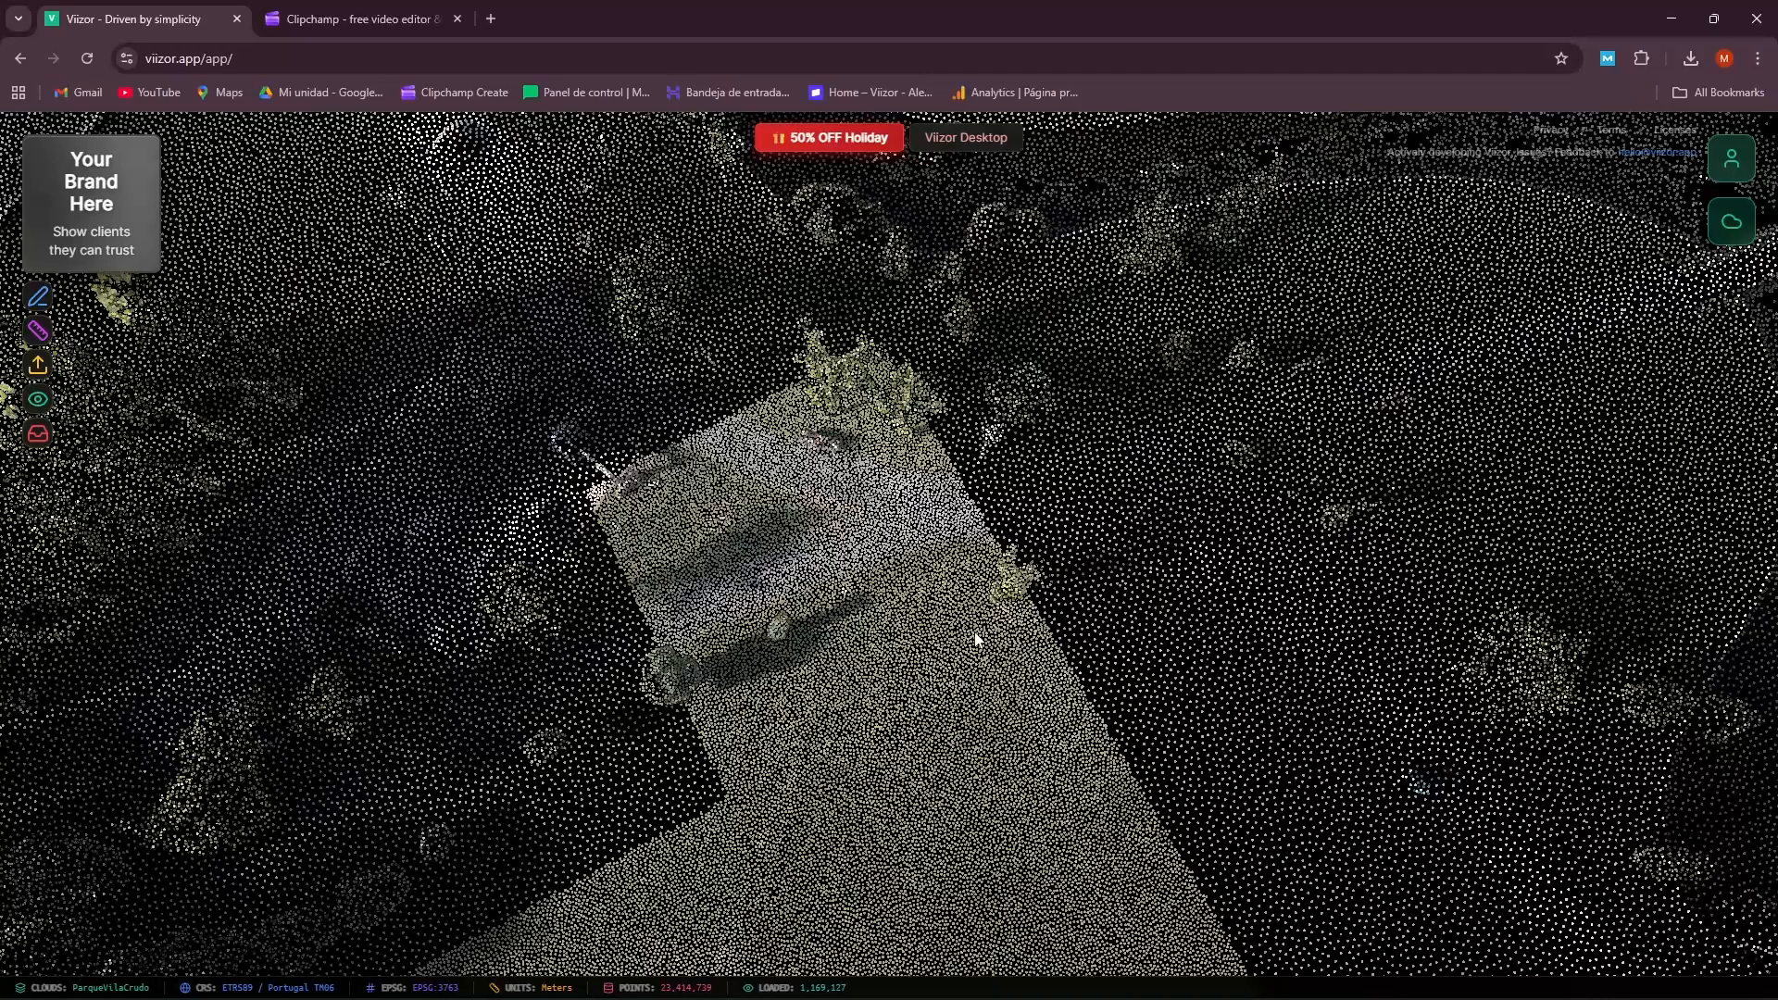
Load Path(P,E,N,Z,D).txt from the Descargas folder as a comma-delimited TXT points import
left_click(39, 367)
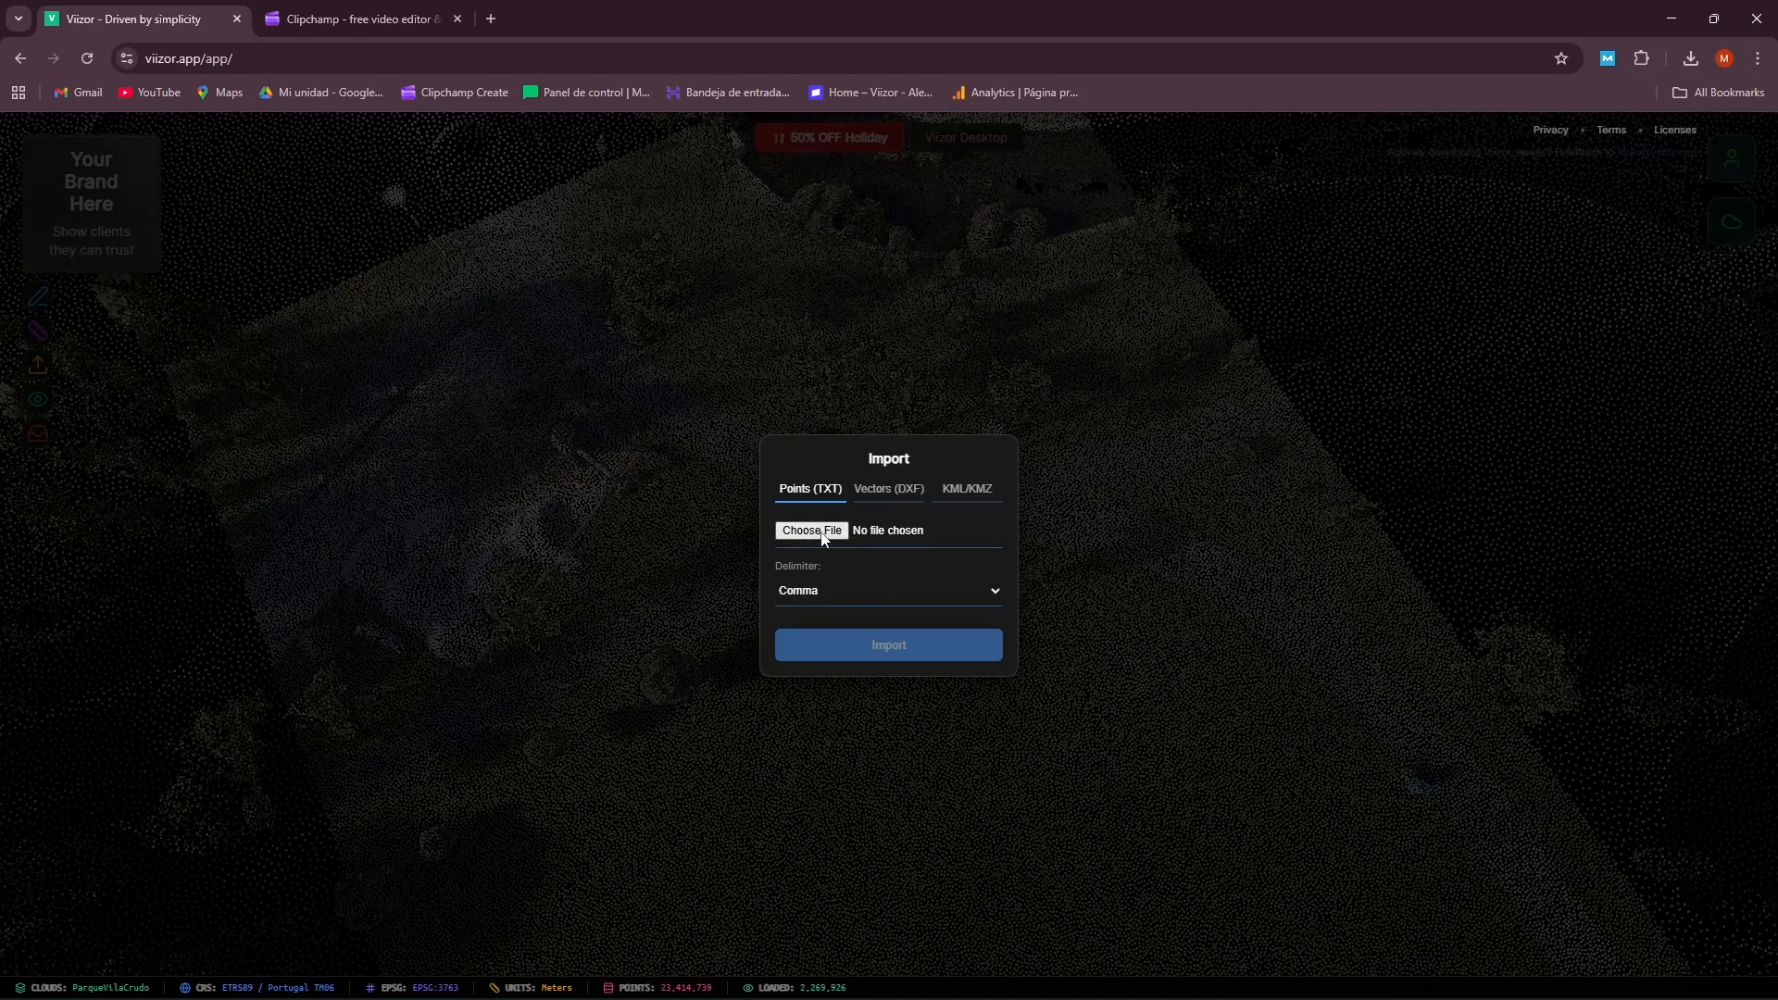
left_click(889, 523)
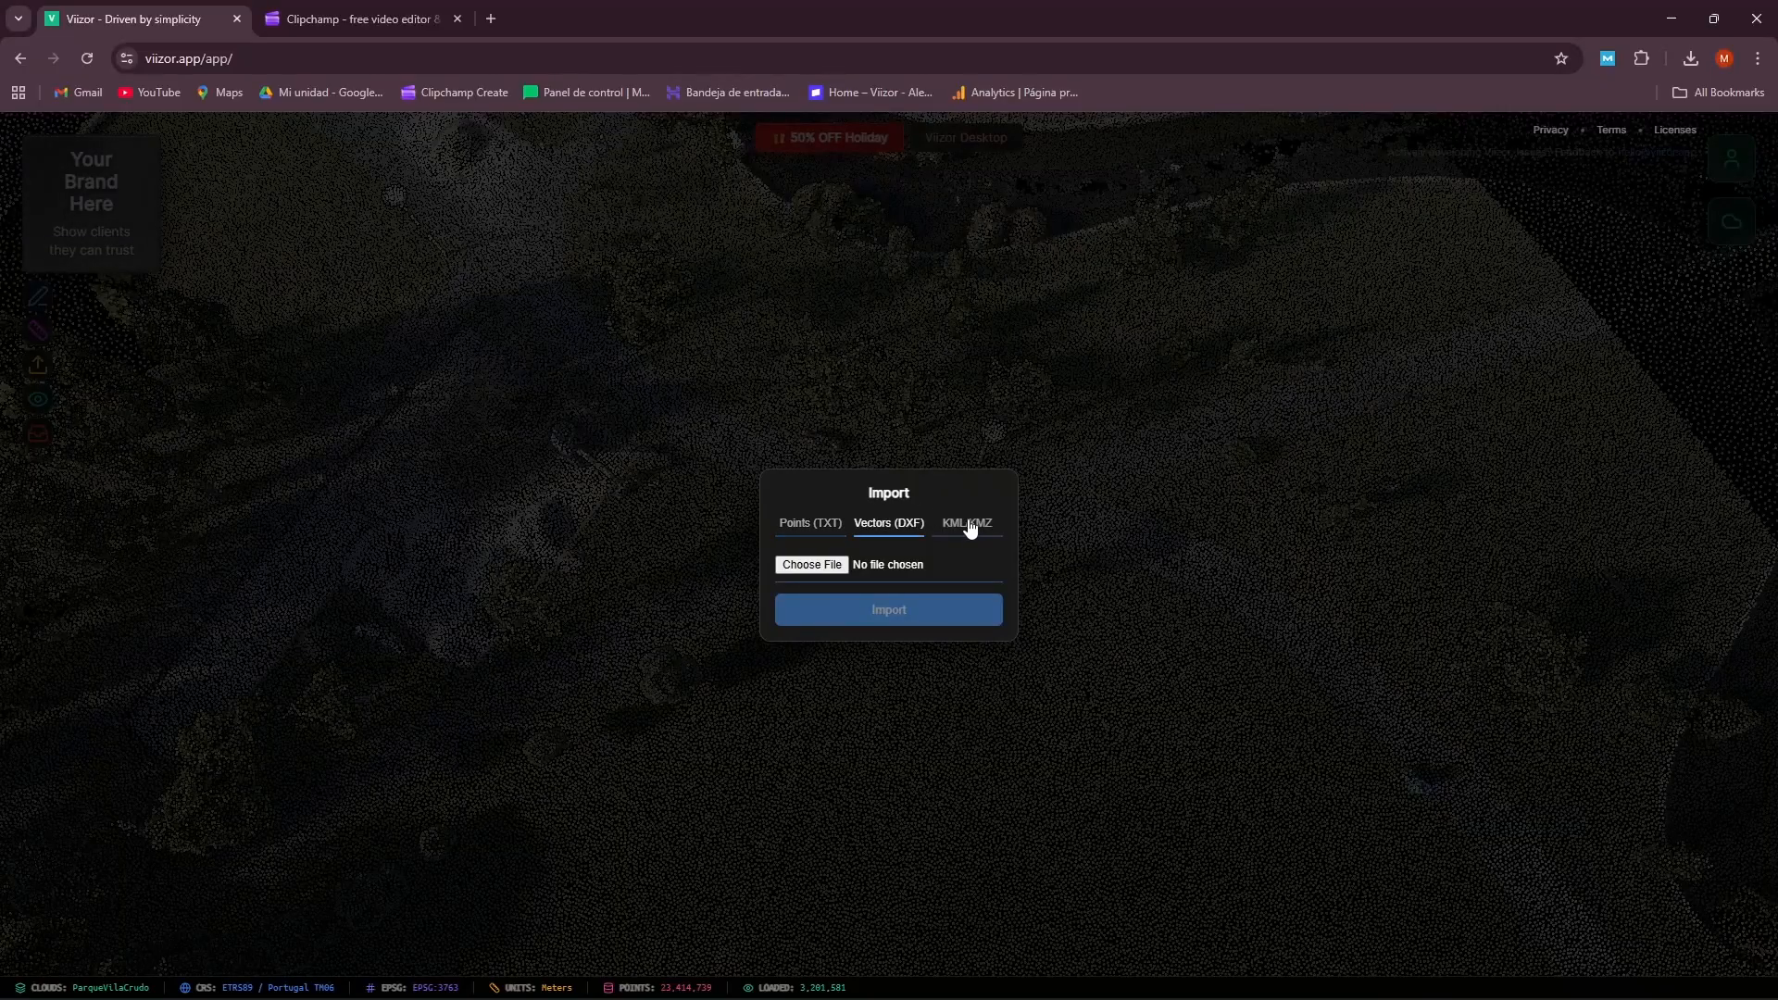
left_click(796, 525)
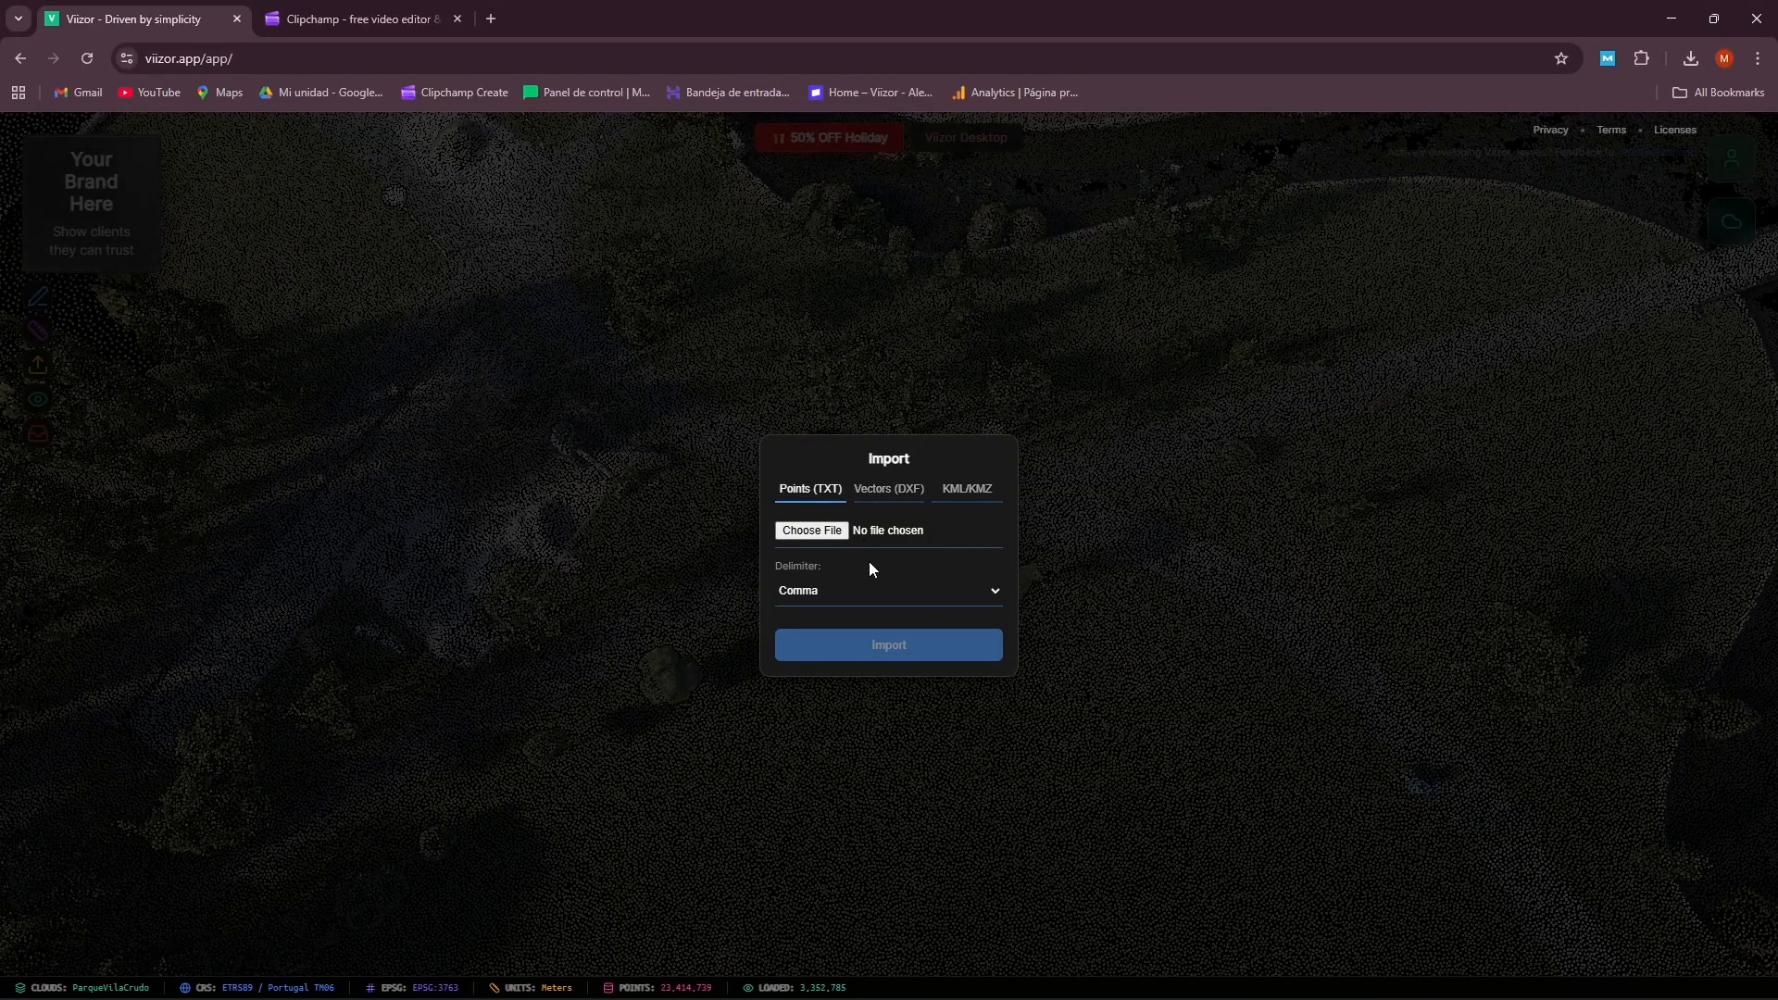
left_click(820, 533)
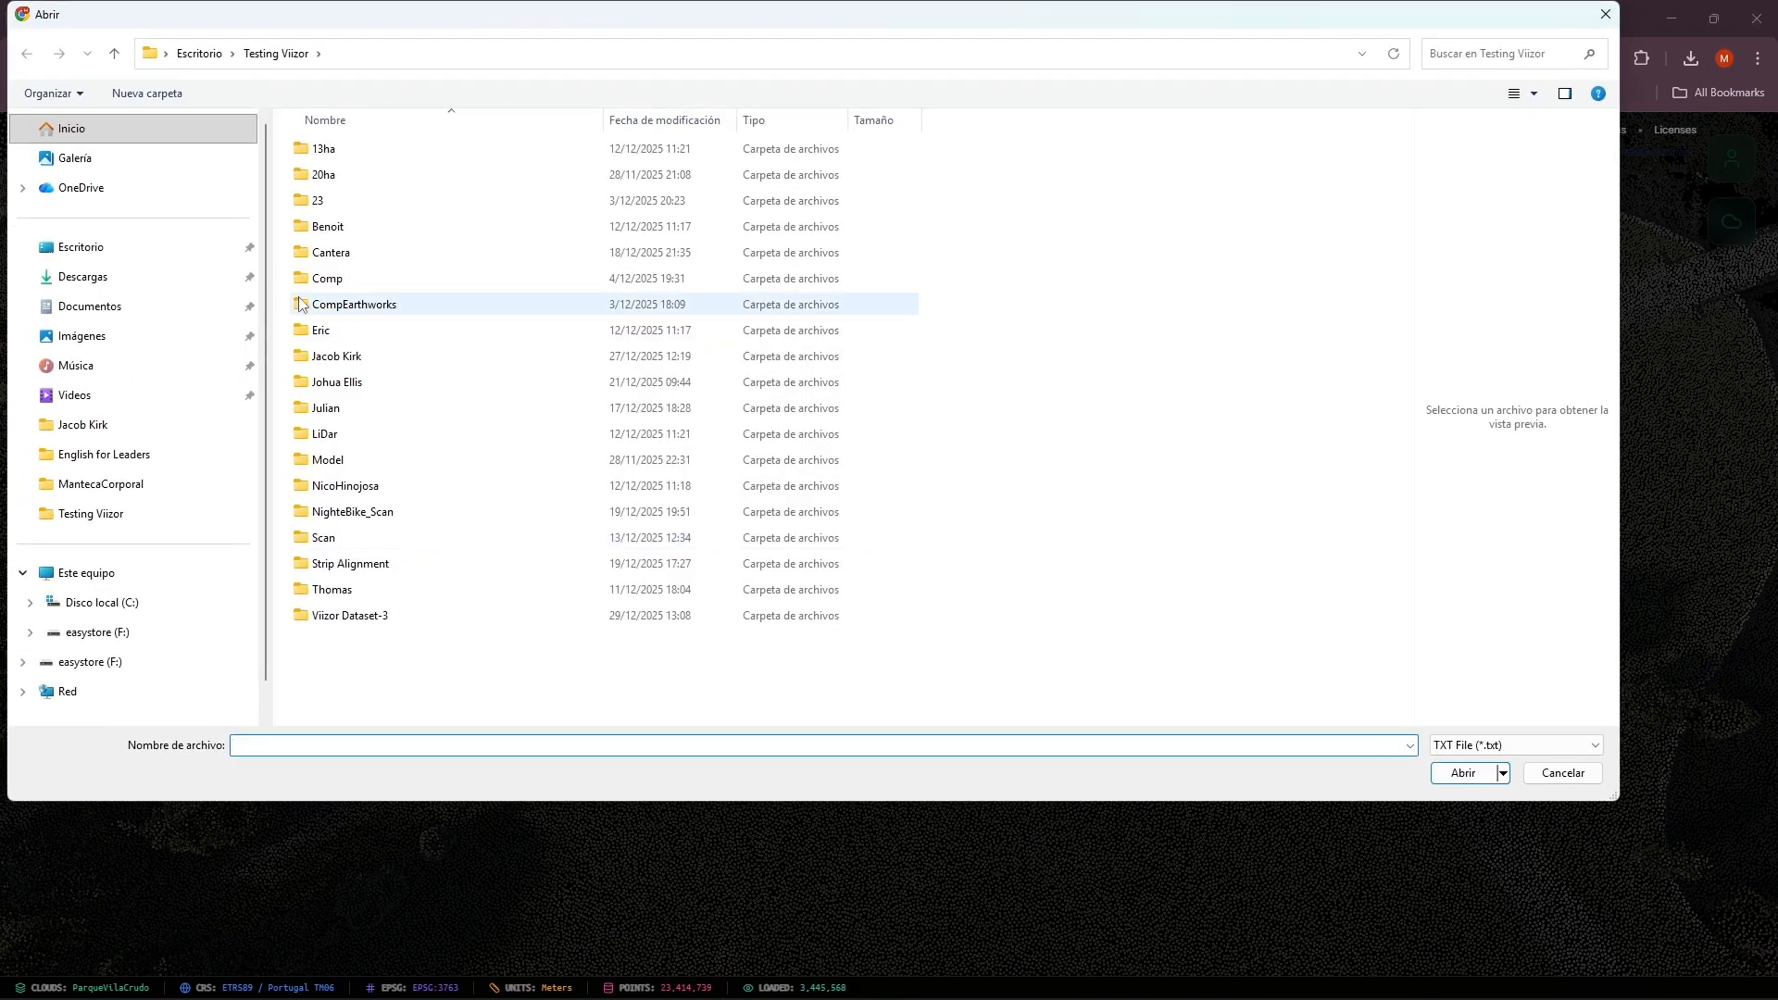
left_click(115, 283)
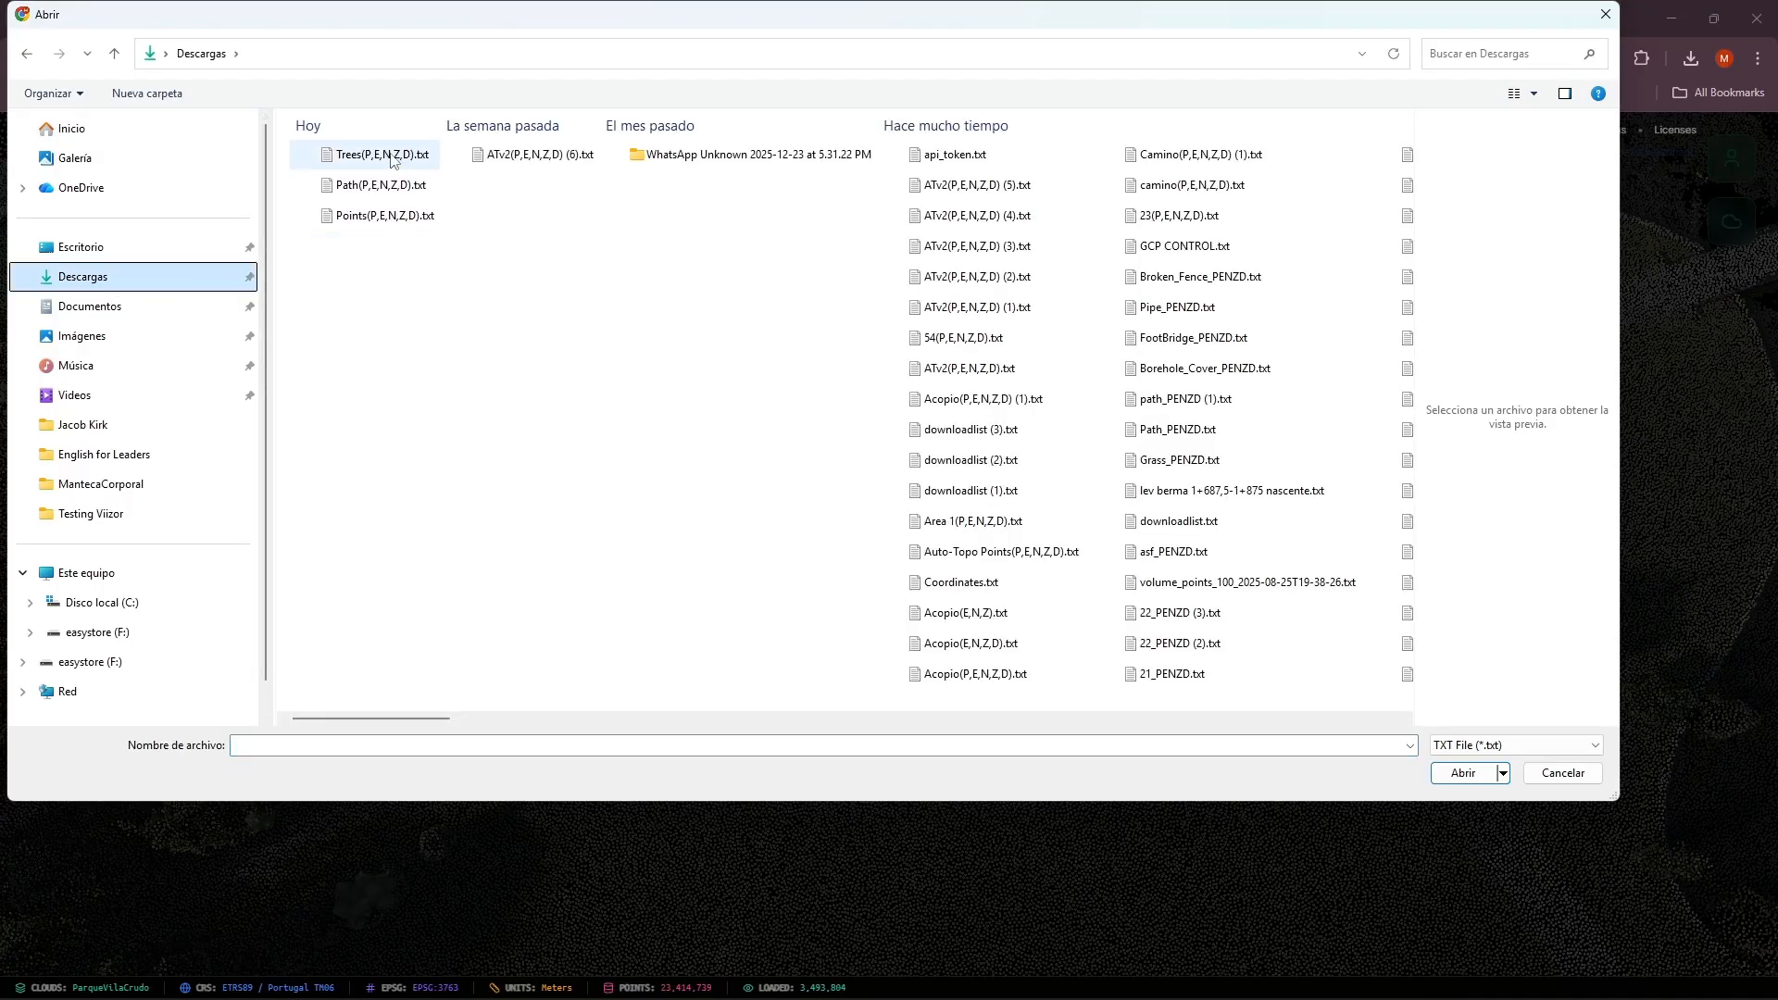
left_click(363, 188)
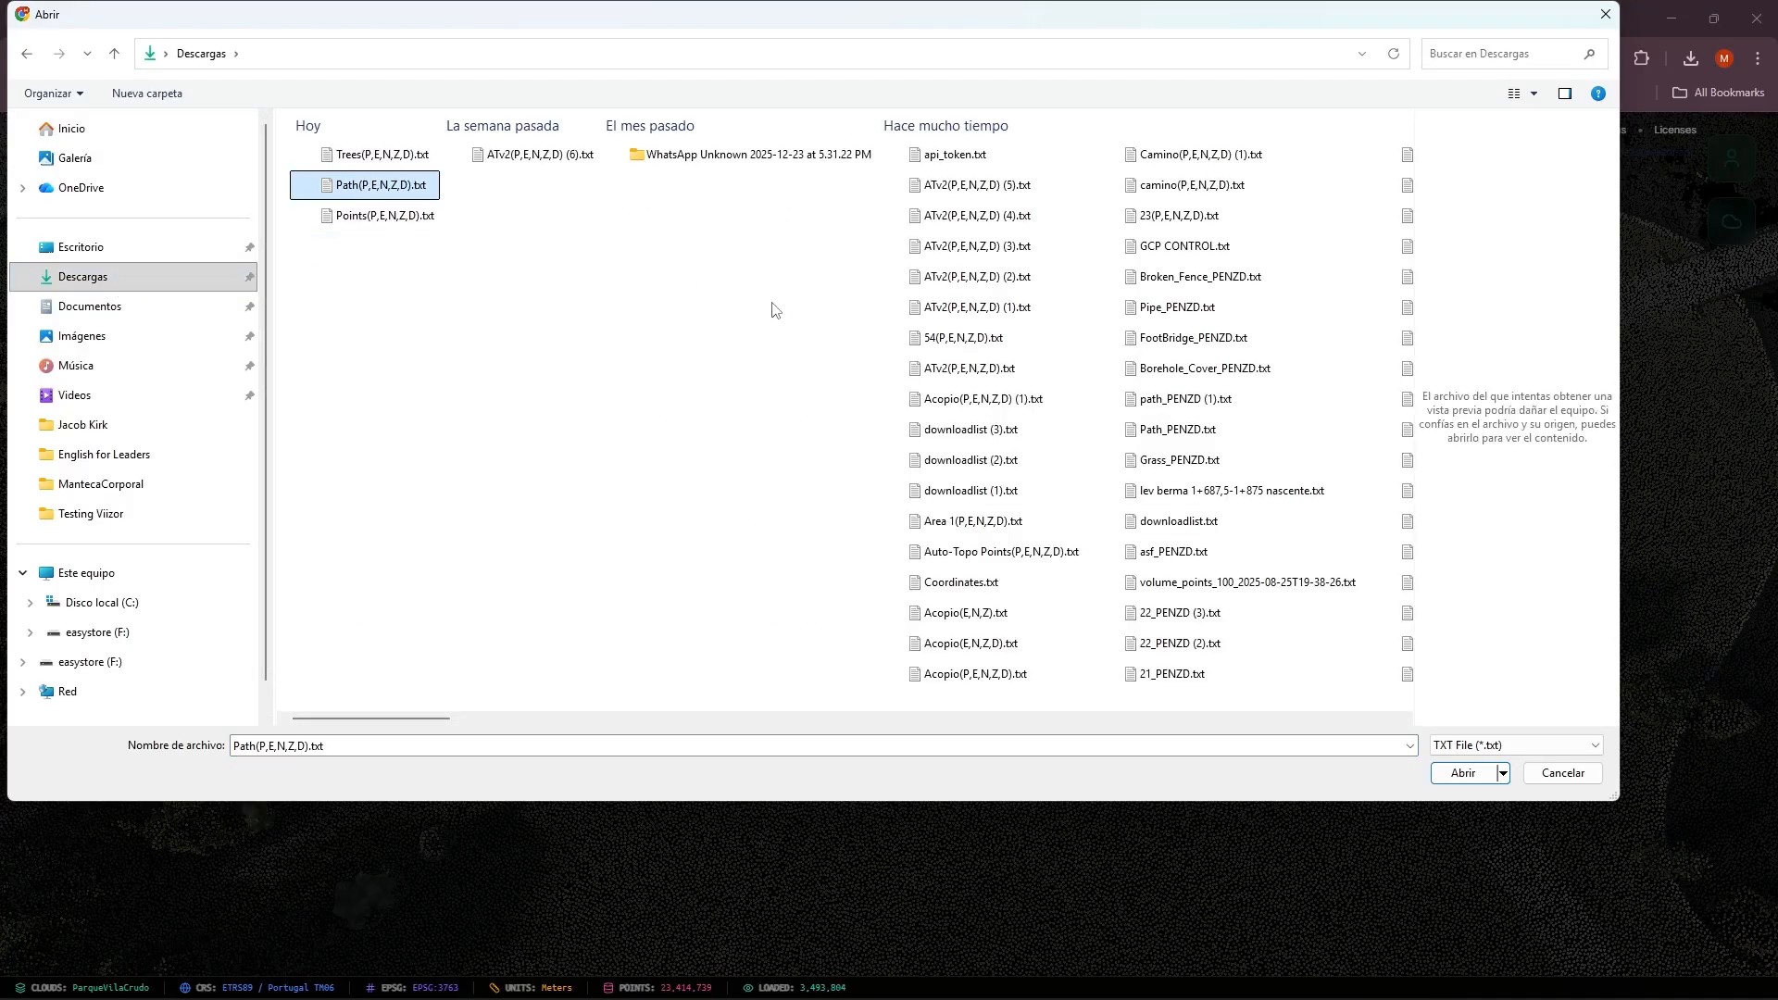
left_click(1467, 773)
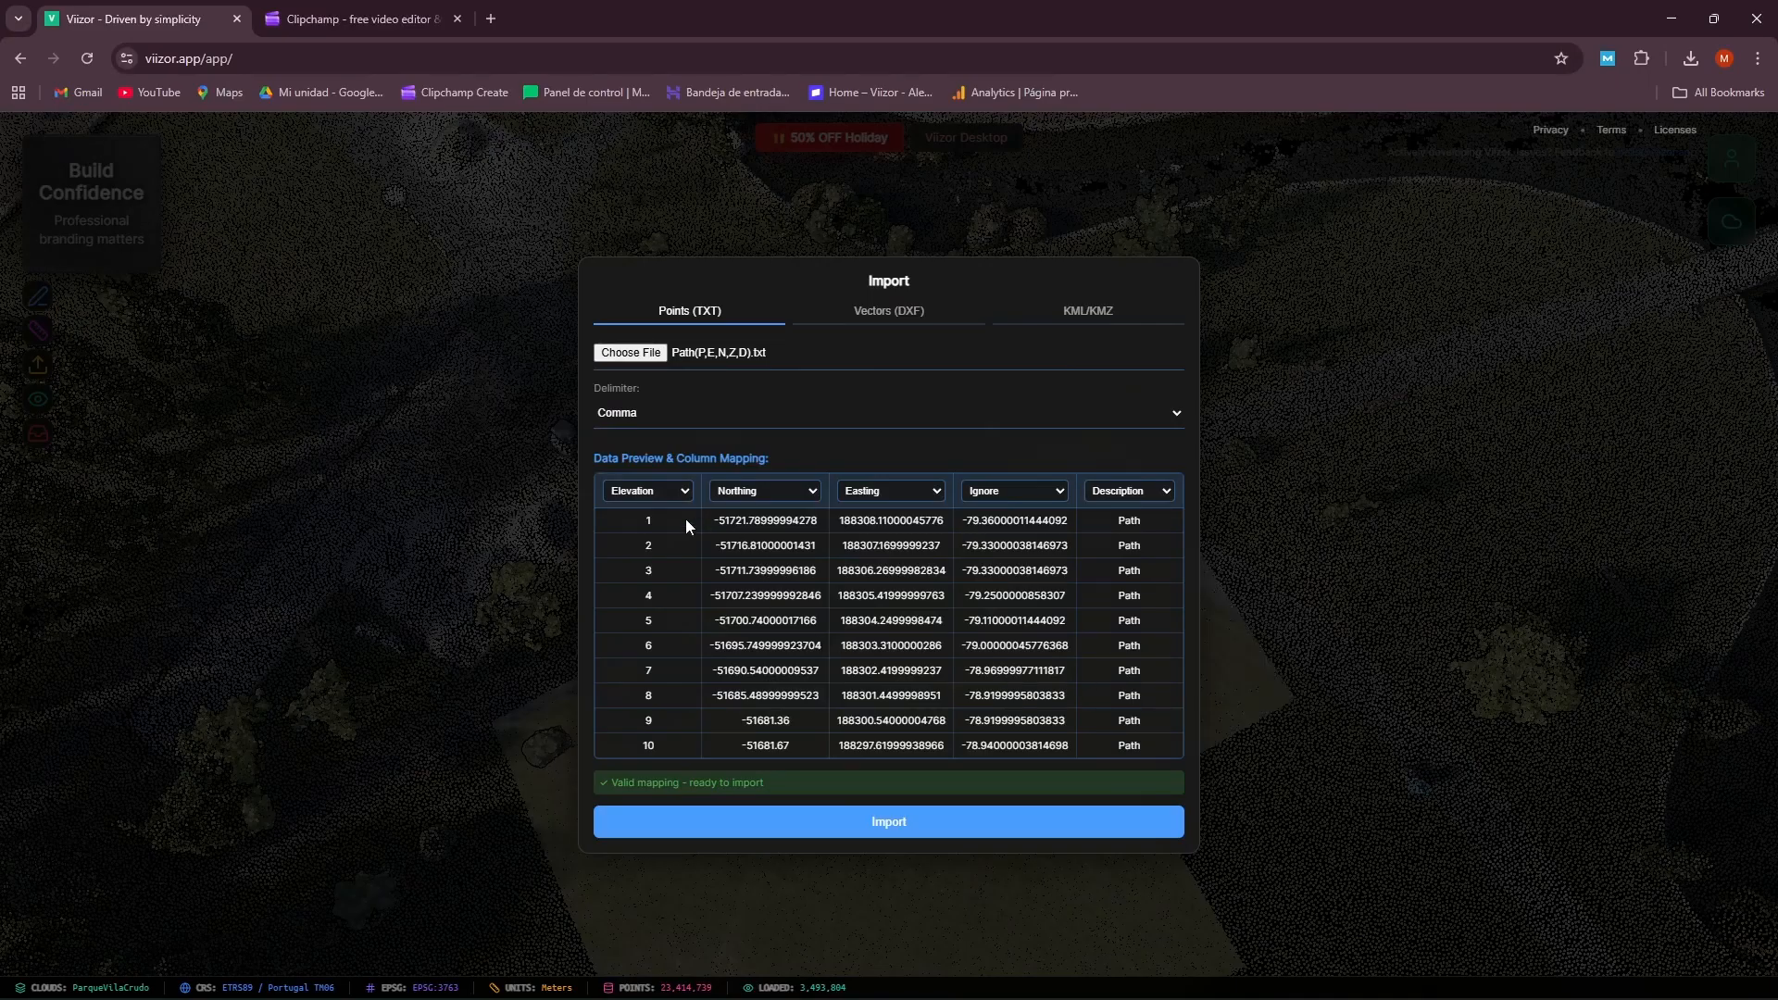
Map the first four Path file columns to Point Number, Easting, Northing and Elevation, and import the points
left_click(659, 492)
left_click(651, 515)
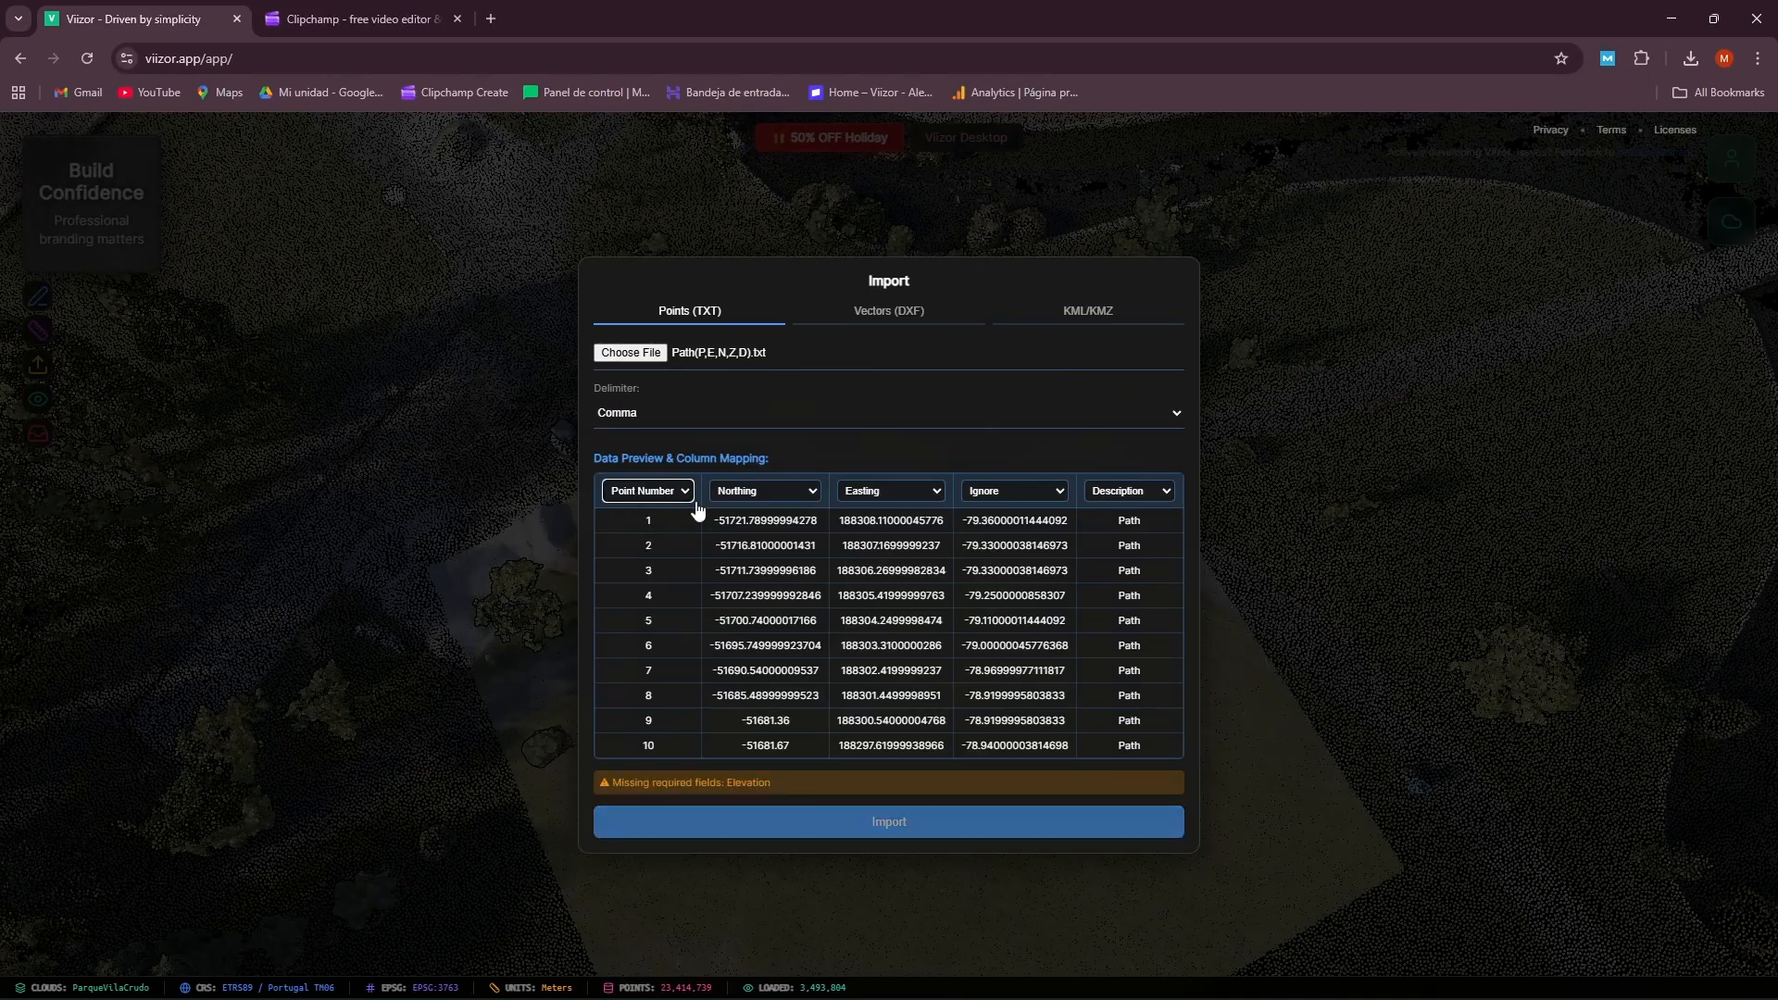
left_click(782, 492)
left_click(752, 535)
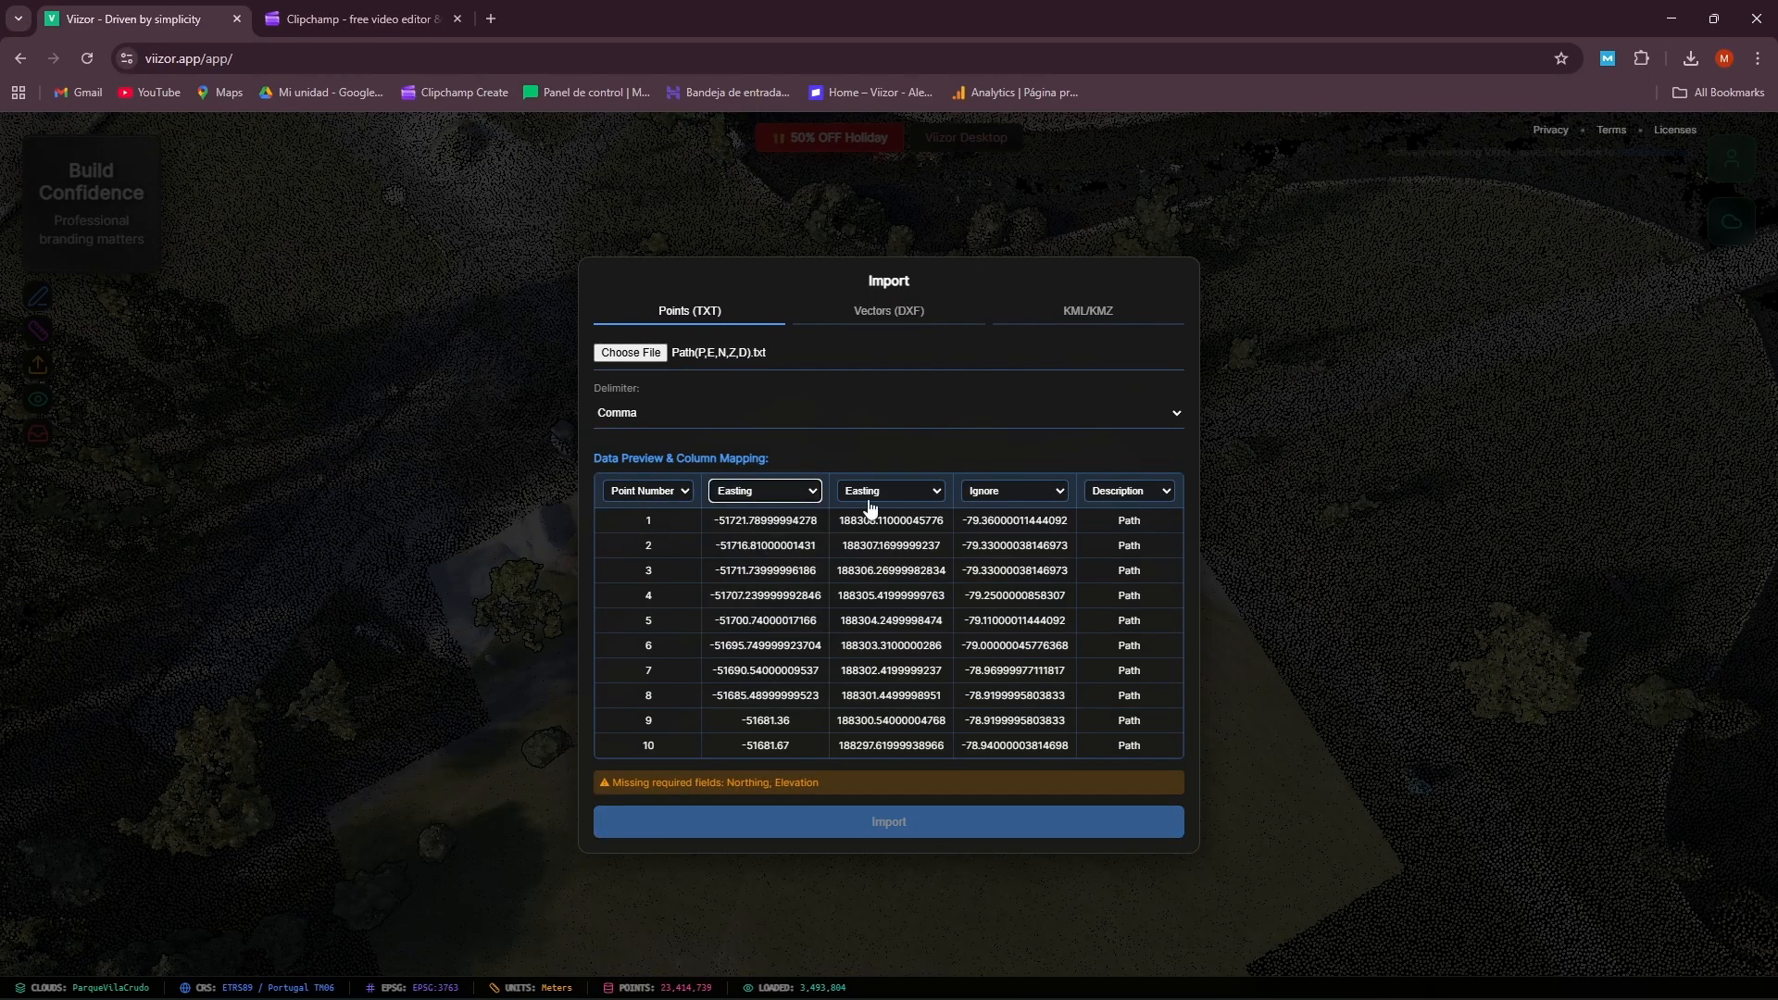
left_click(879, 496)
left_click(870, 558)
left_click(1014, 491)
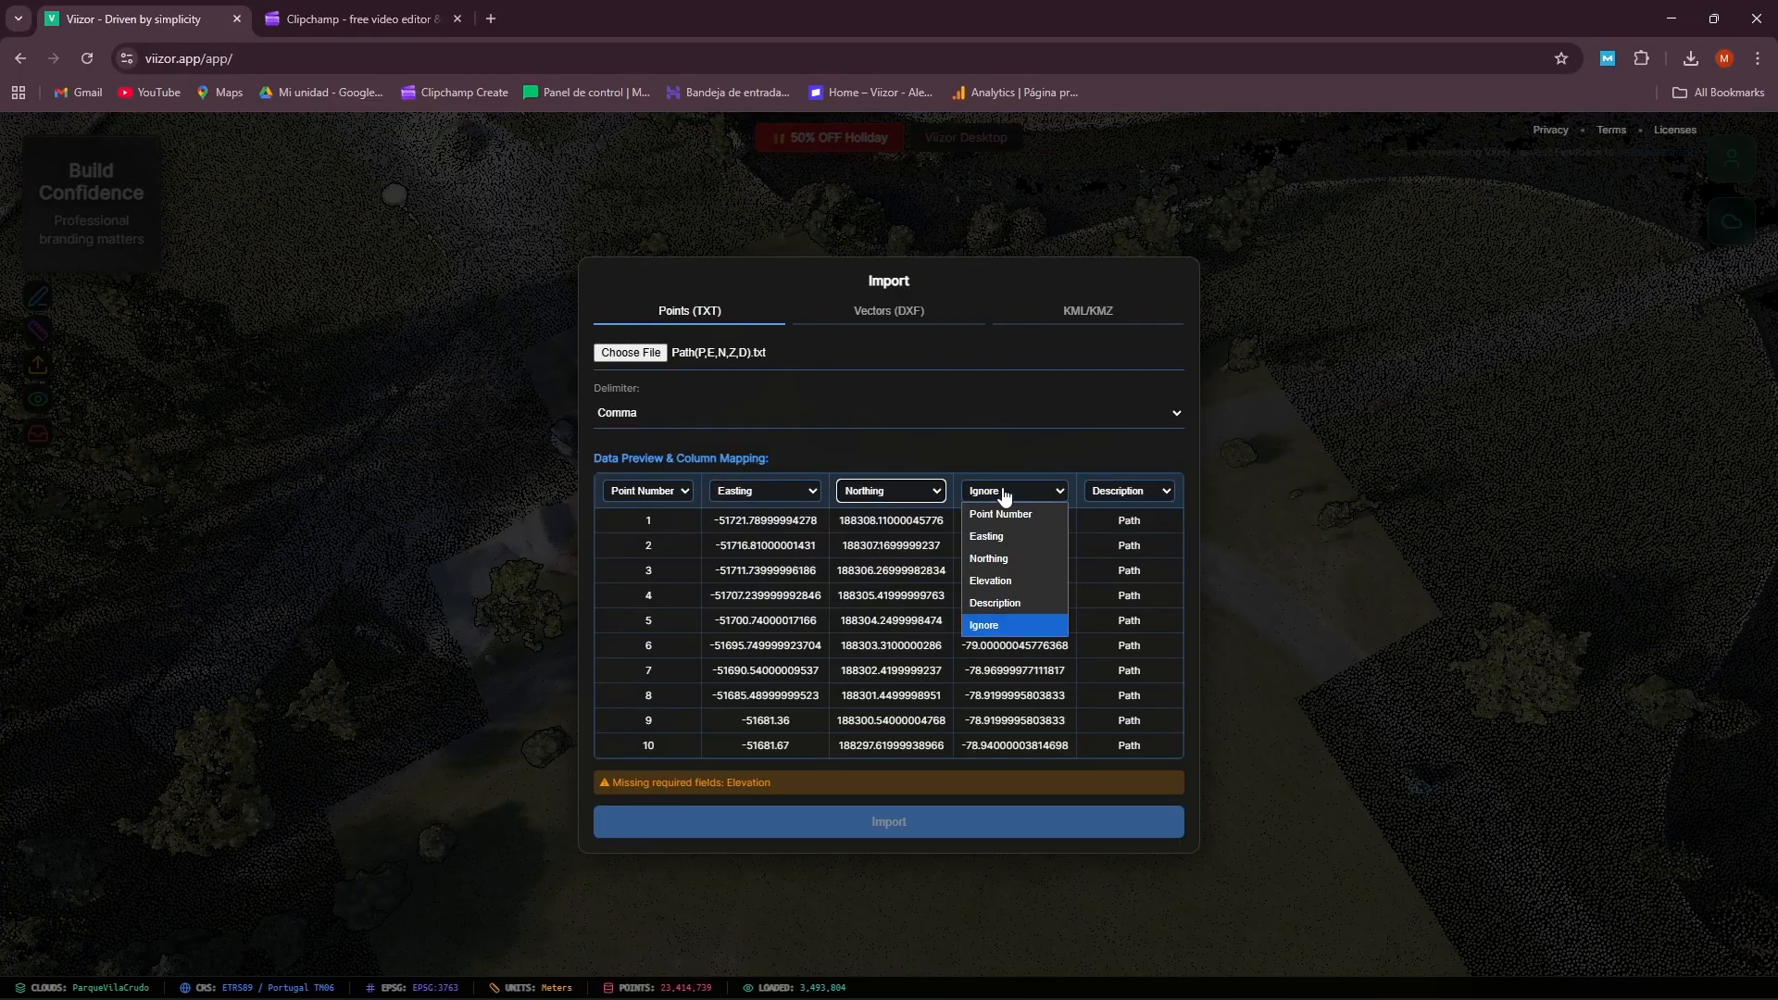
left_click(1008, 580)
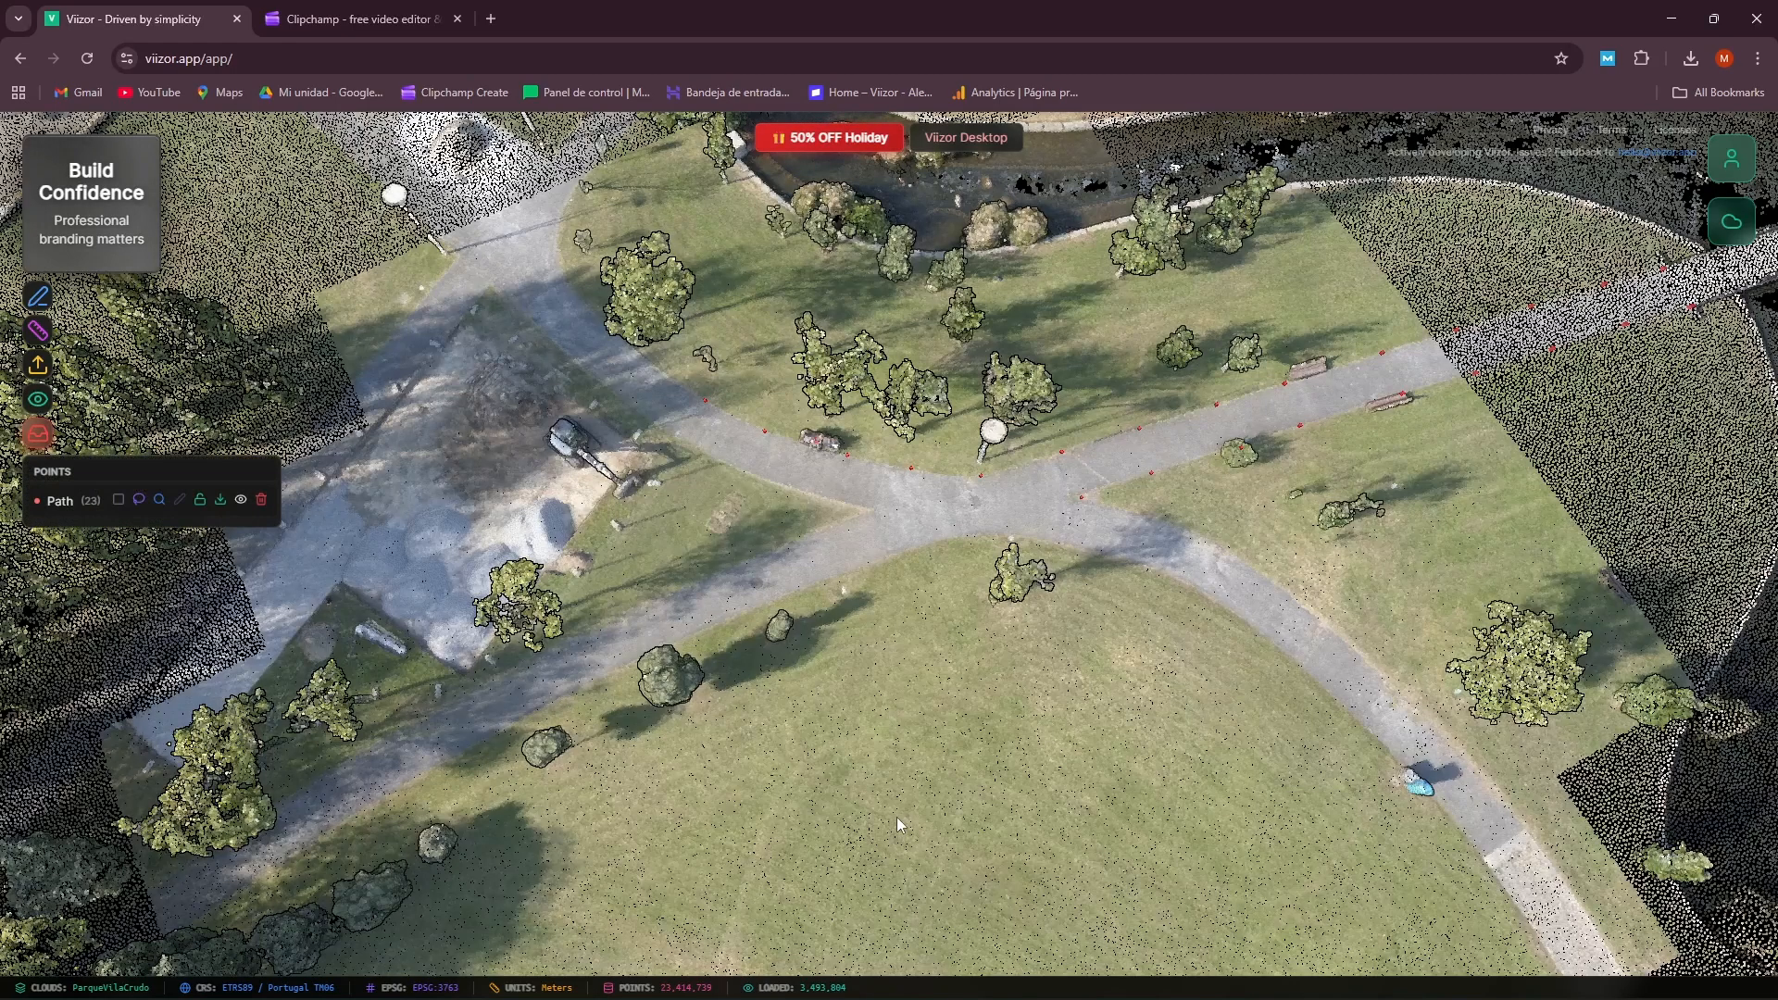
Examine the imported Path points along the path edges up to the bridge
scroll(1012, 469, "up", 6)
left_click_drag(948, 587, 1135, 238)
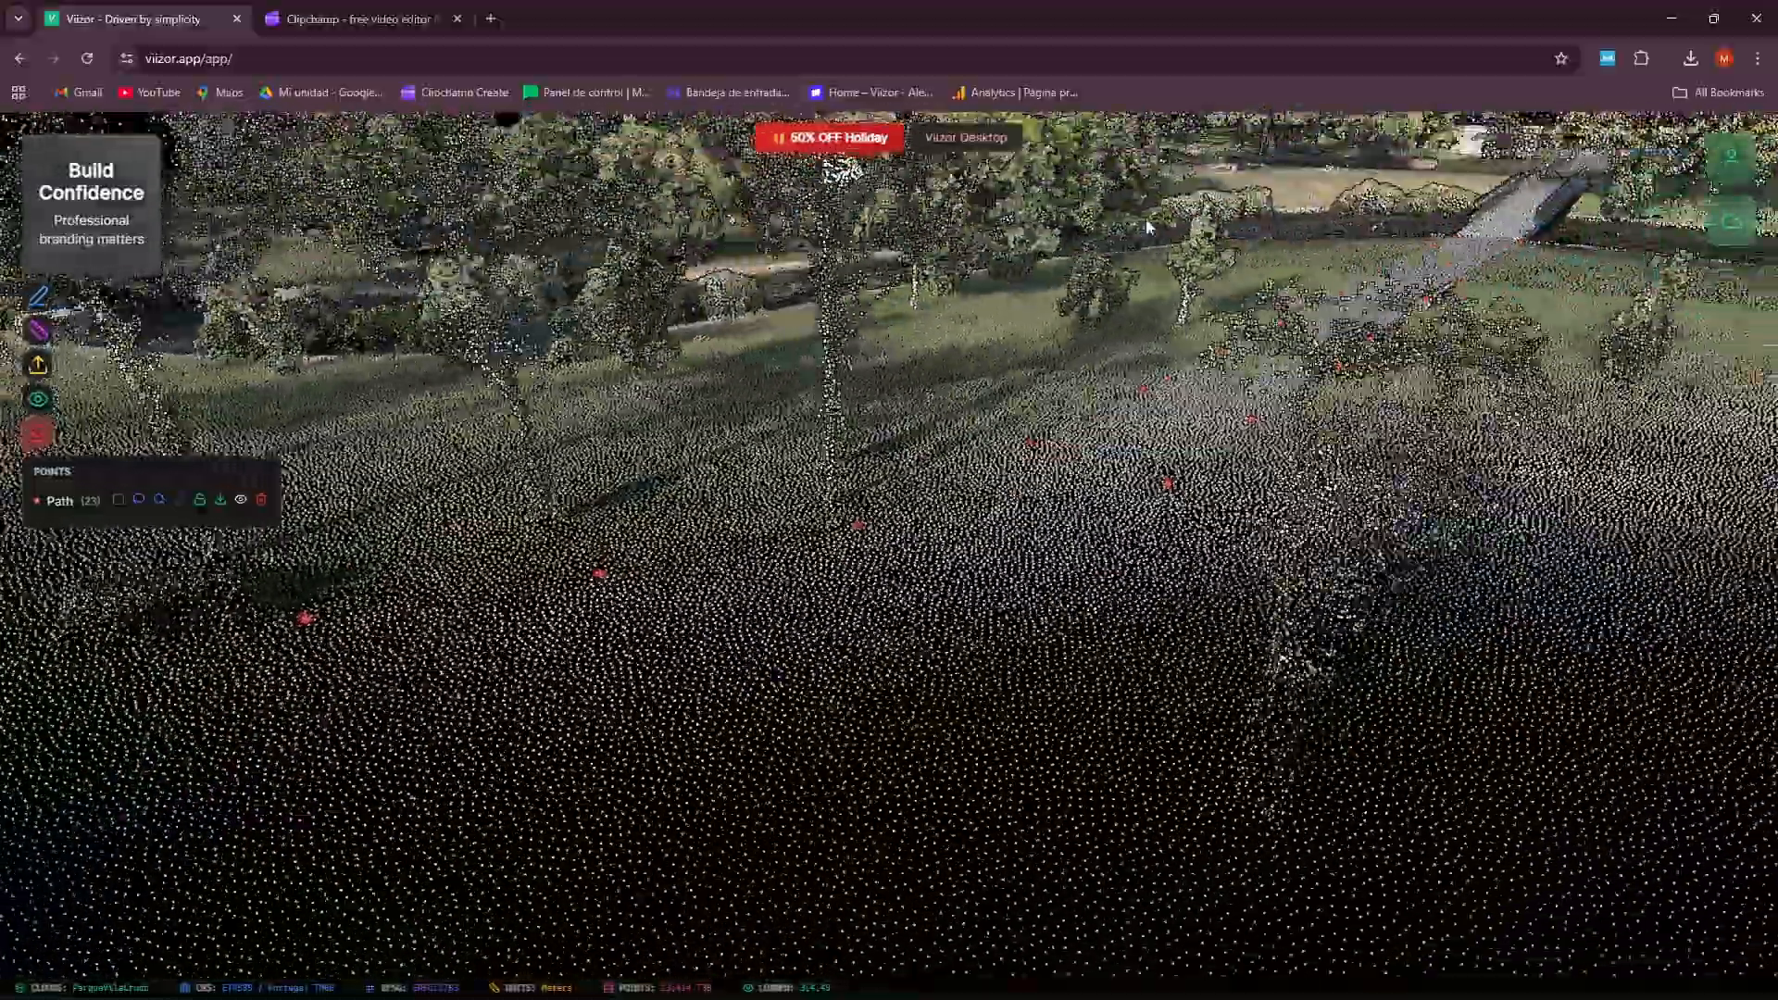
scroll(1020, 448, "down", 4)
right_click_drag(1019, 448, 1488, 345)
left_click_drag(1333, 363, 1158, 667)
scroll(1140, 653, "down", 4)
left_click_drag(1124, 550, 629, 561)
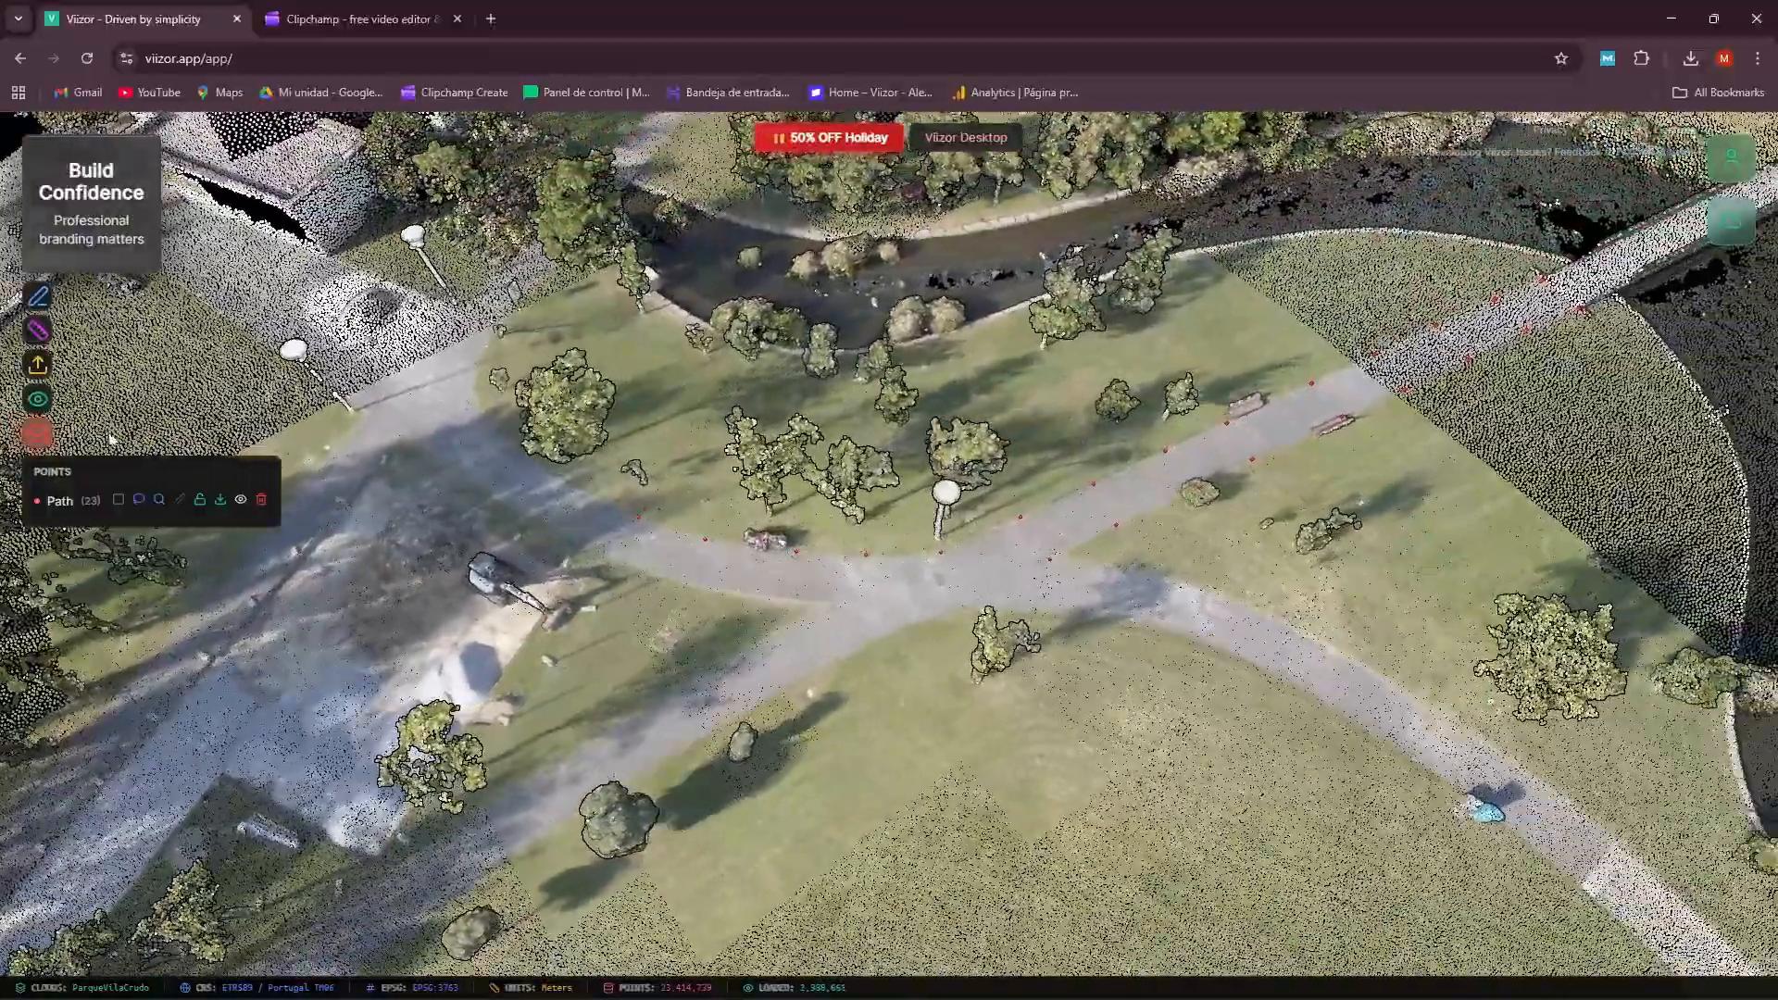
Load Trees(P,E,N,Z,D).txt from the Descargas folder for a second TXT points import
left_click(38, 367)
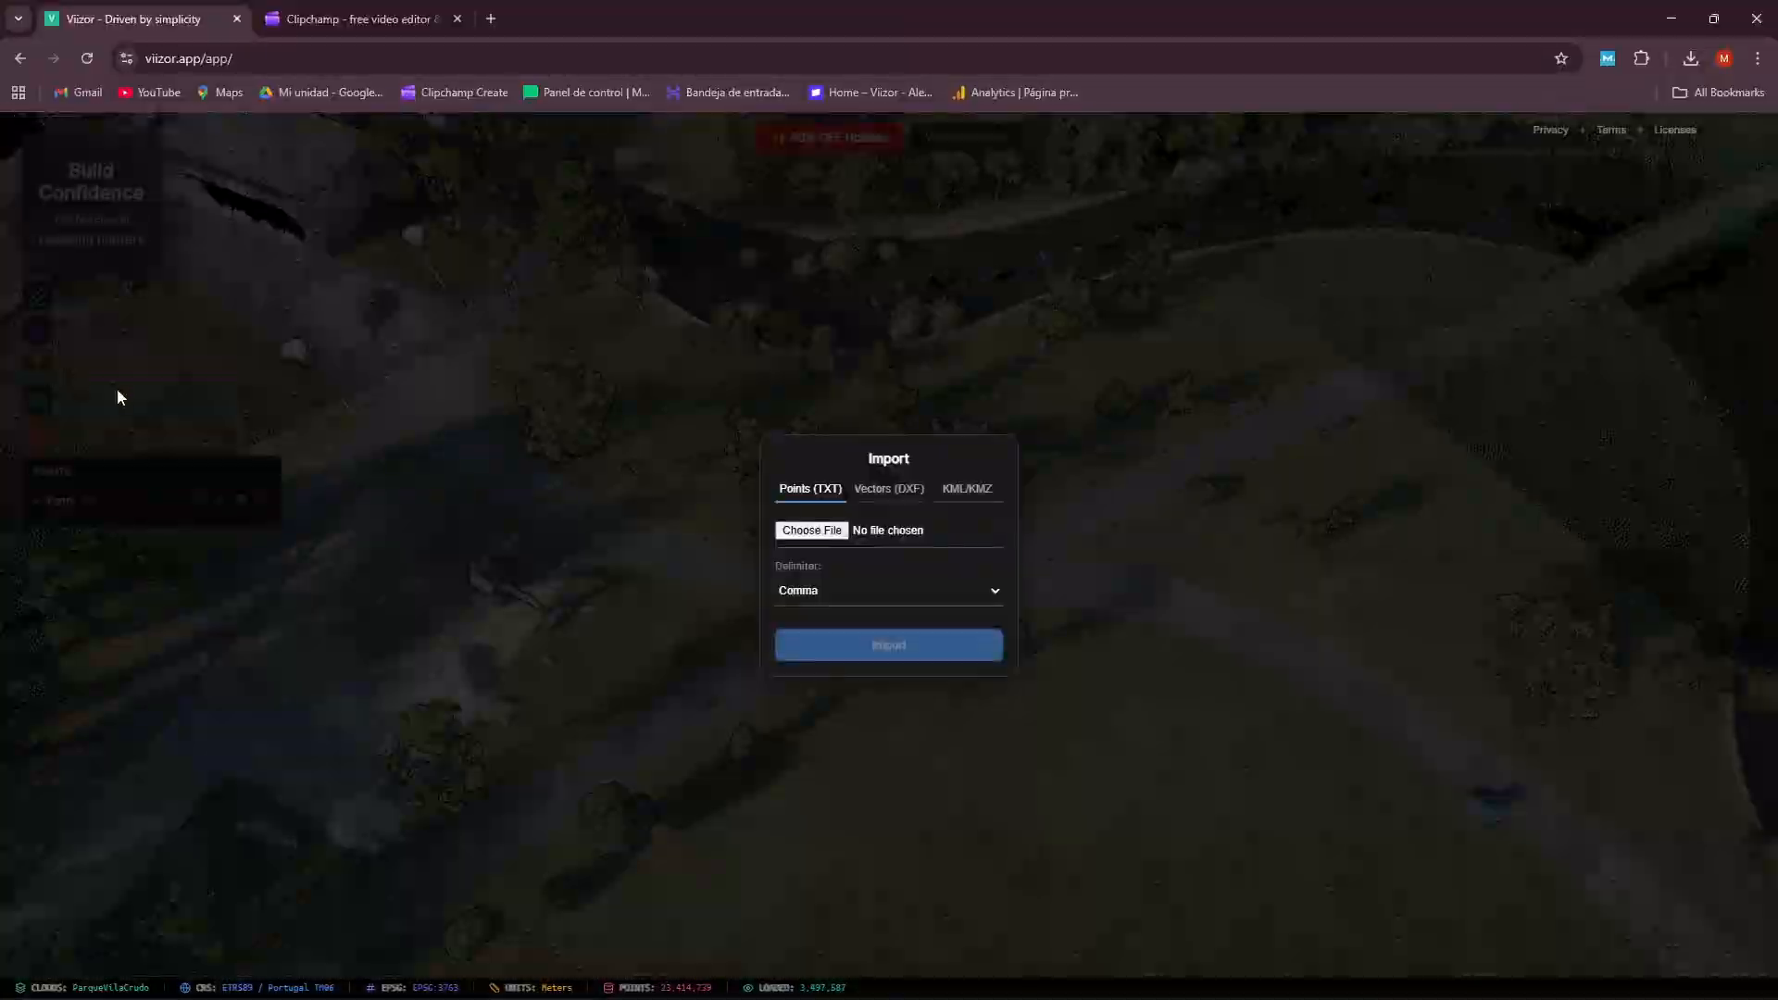
left_click(812, 530)
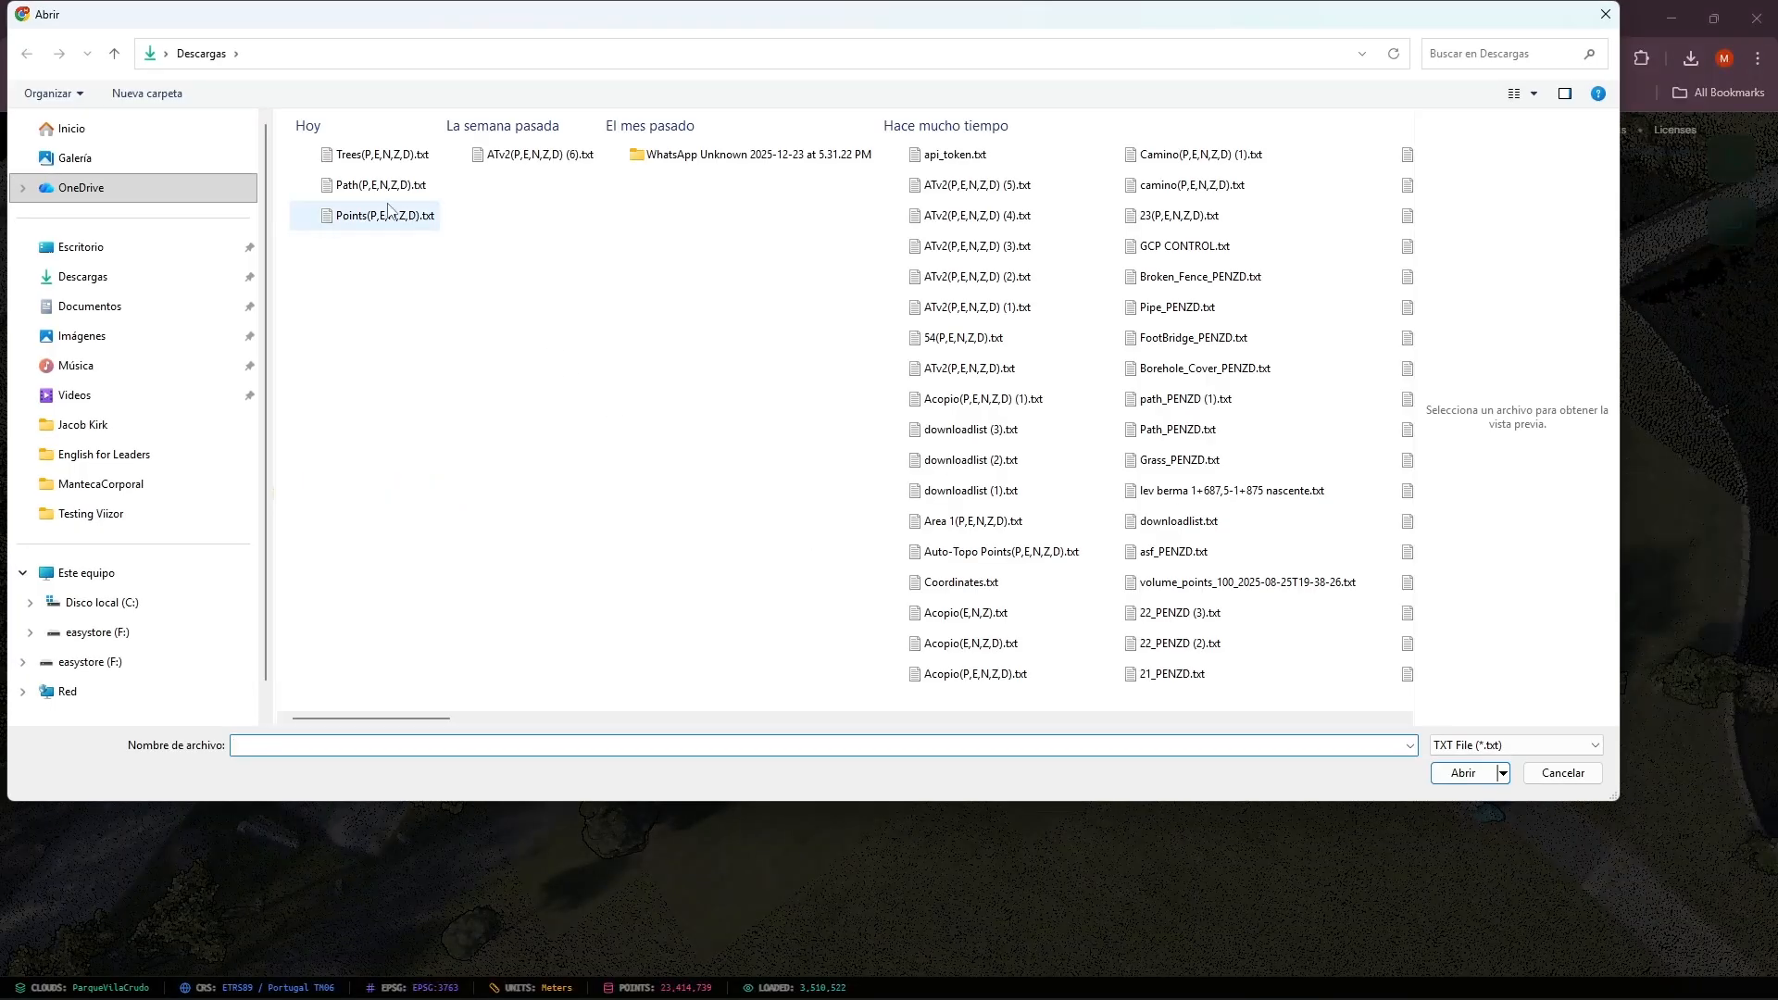
left_click(1467, 774)
Map the first four Trees file columns to Point Number, Easting, Northing and Elevation, and import the points
left_click(679, 495)
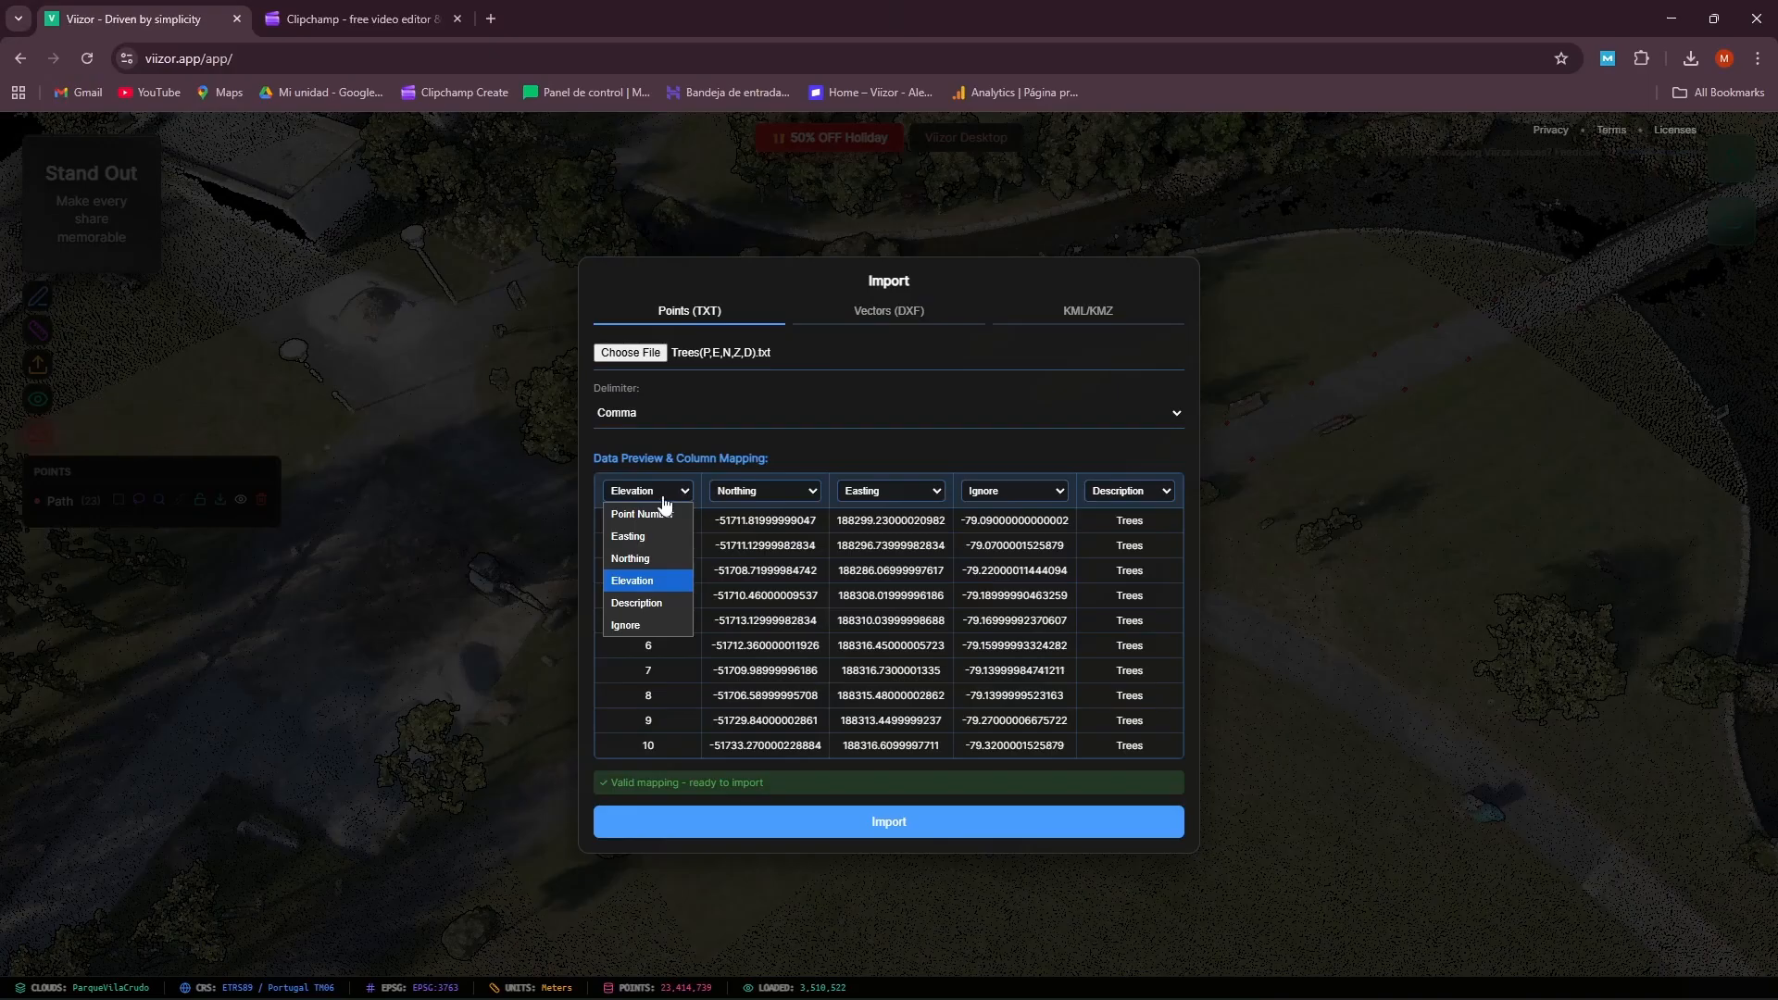
left_click(654, 515)
left_click(758, 498)
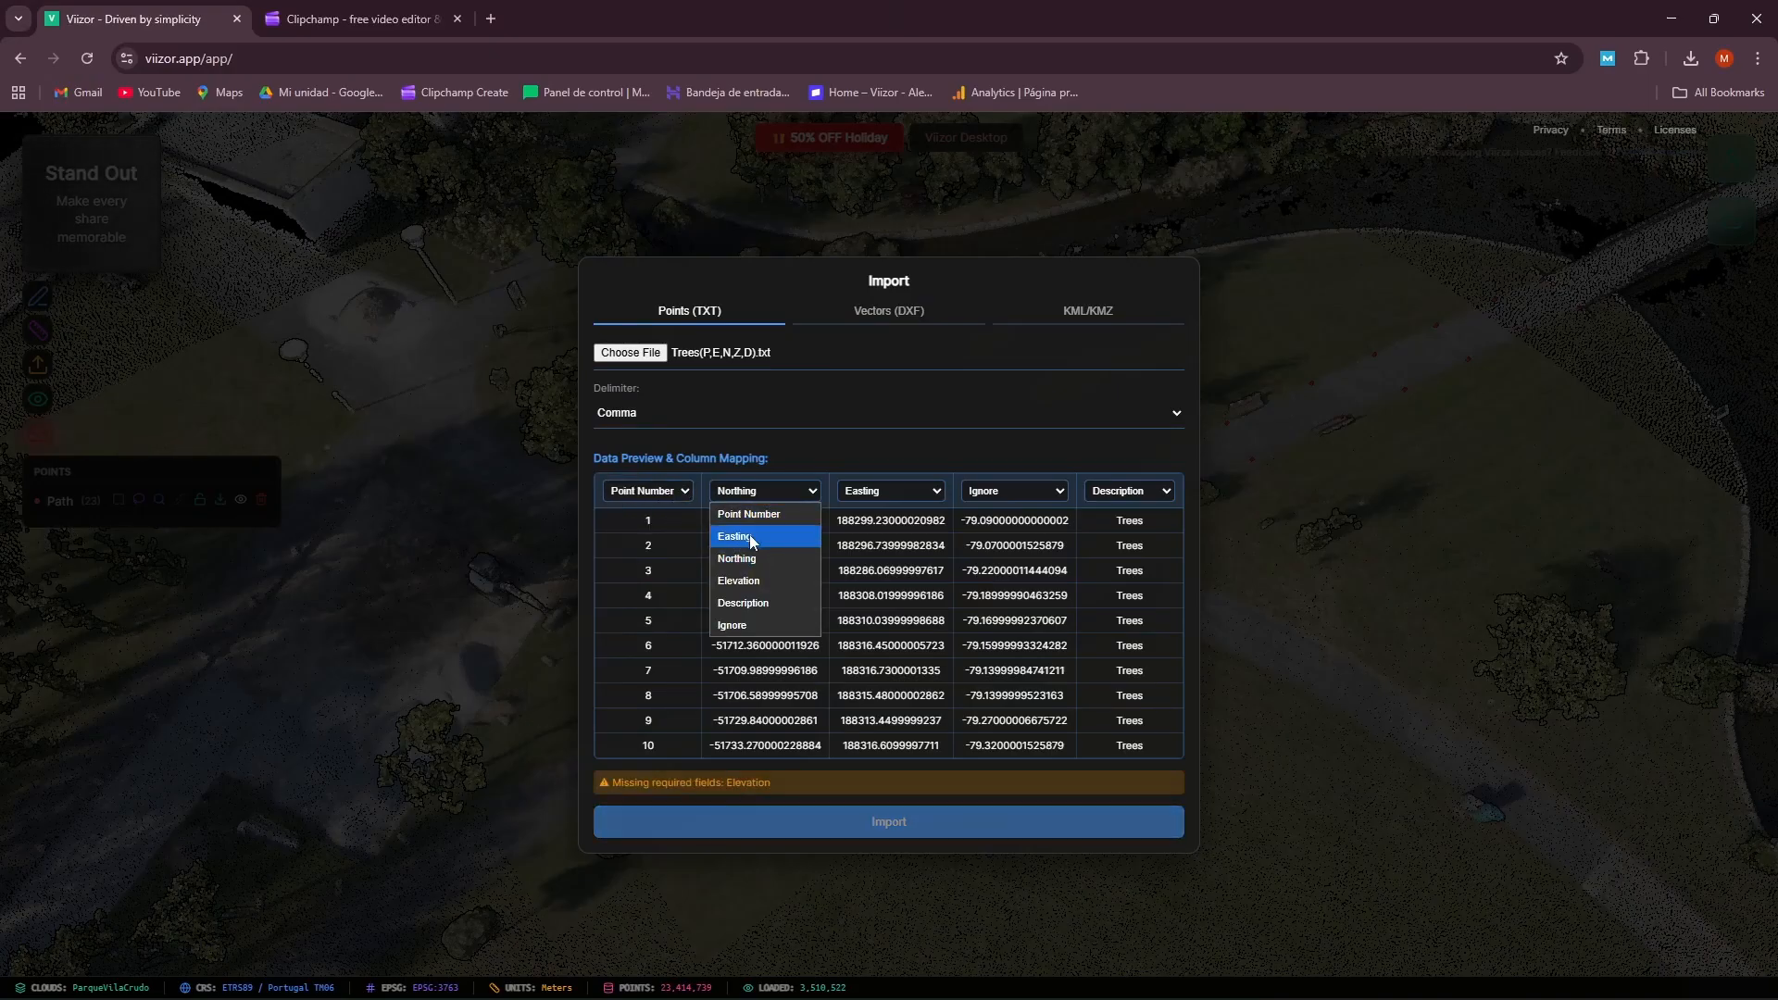
left_click(752, 539)
left_click(878, 493)
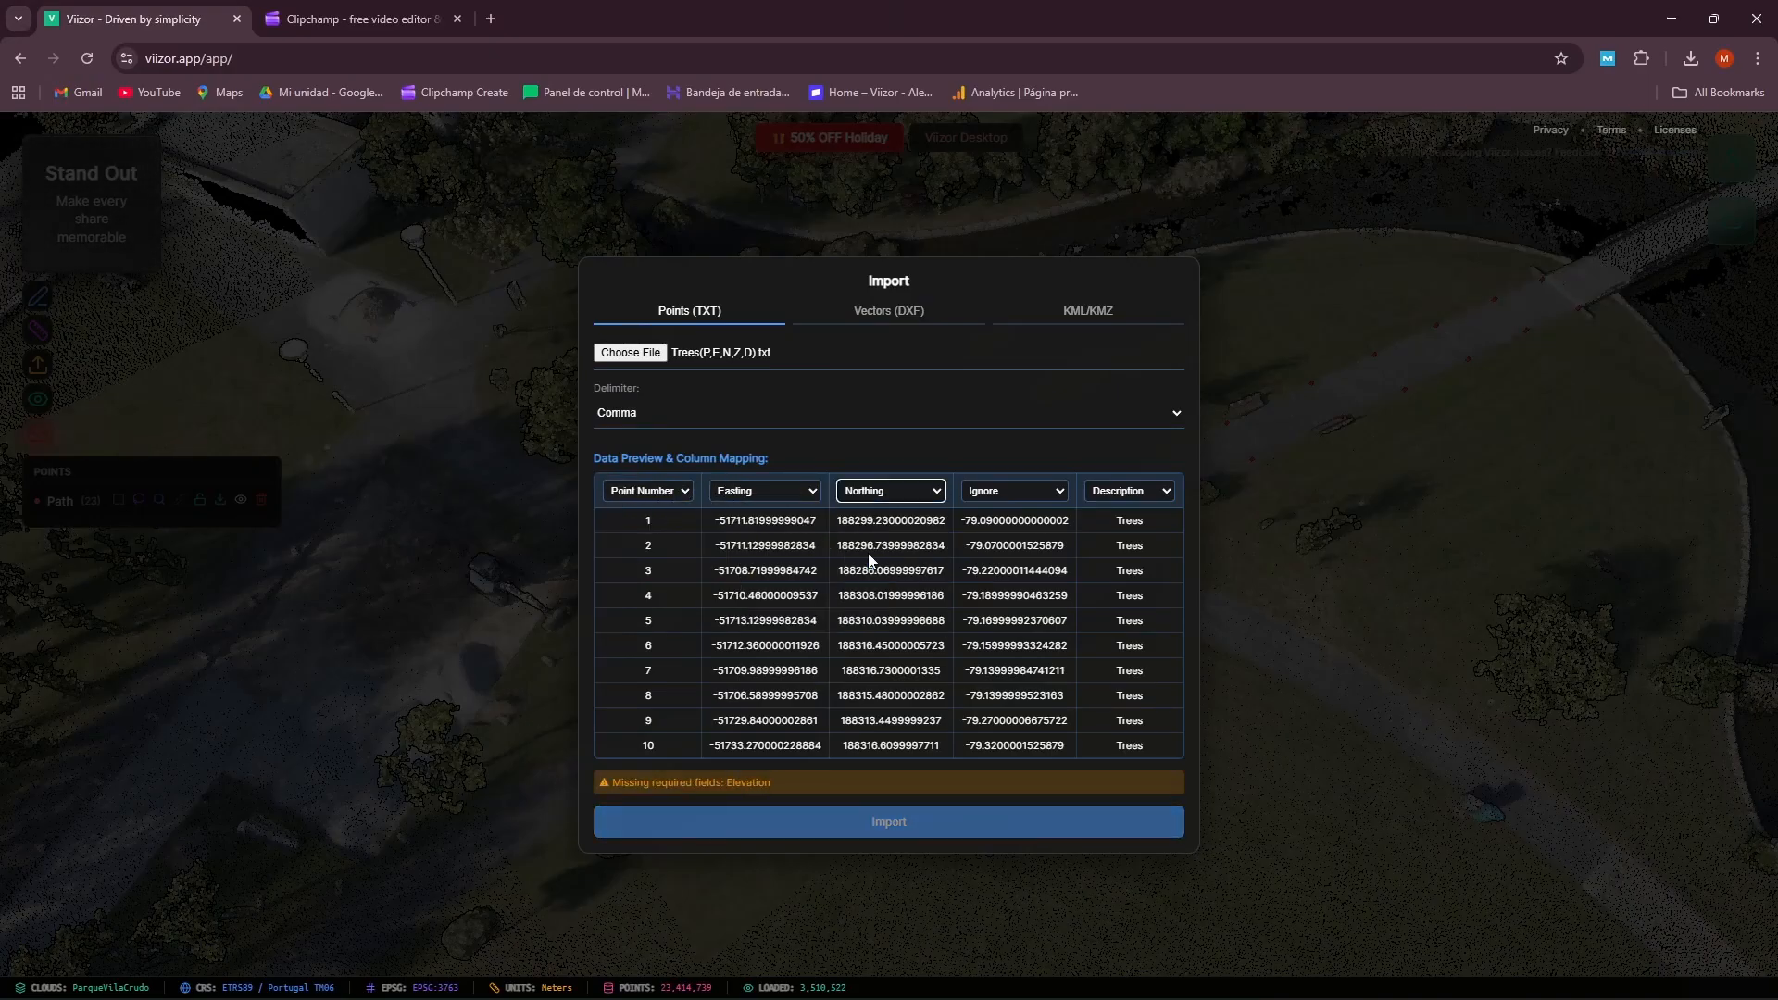
left_click(1024, 504)
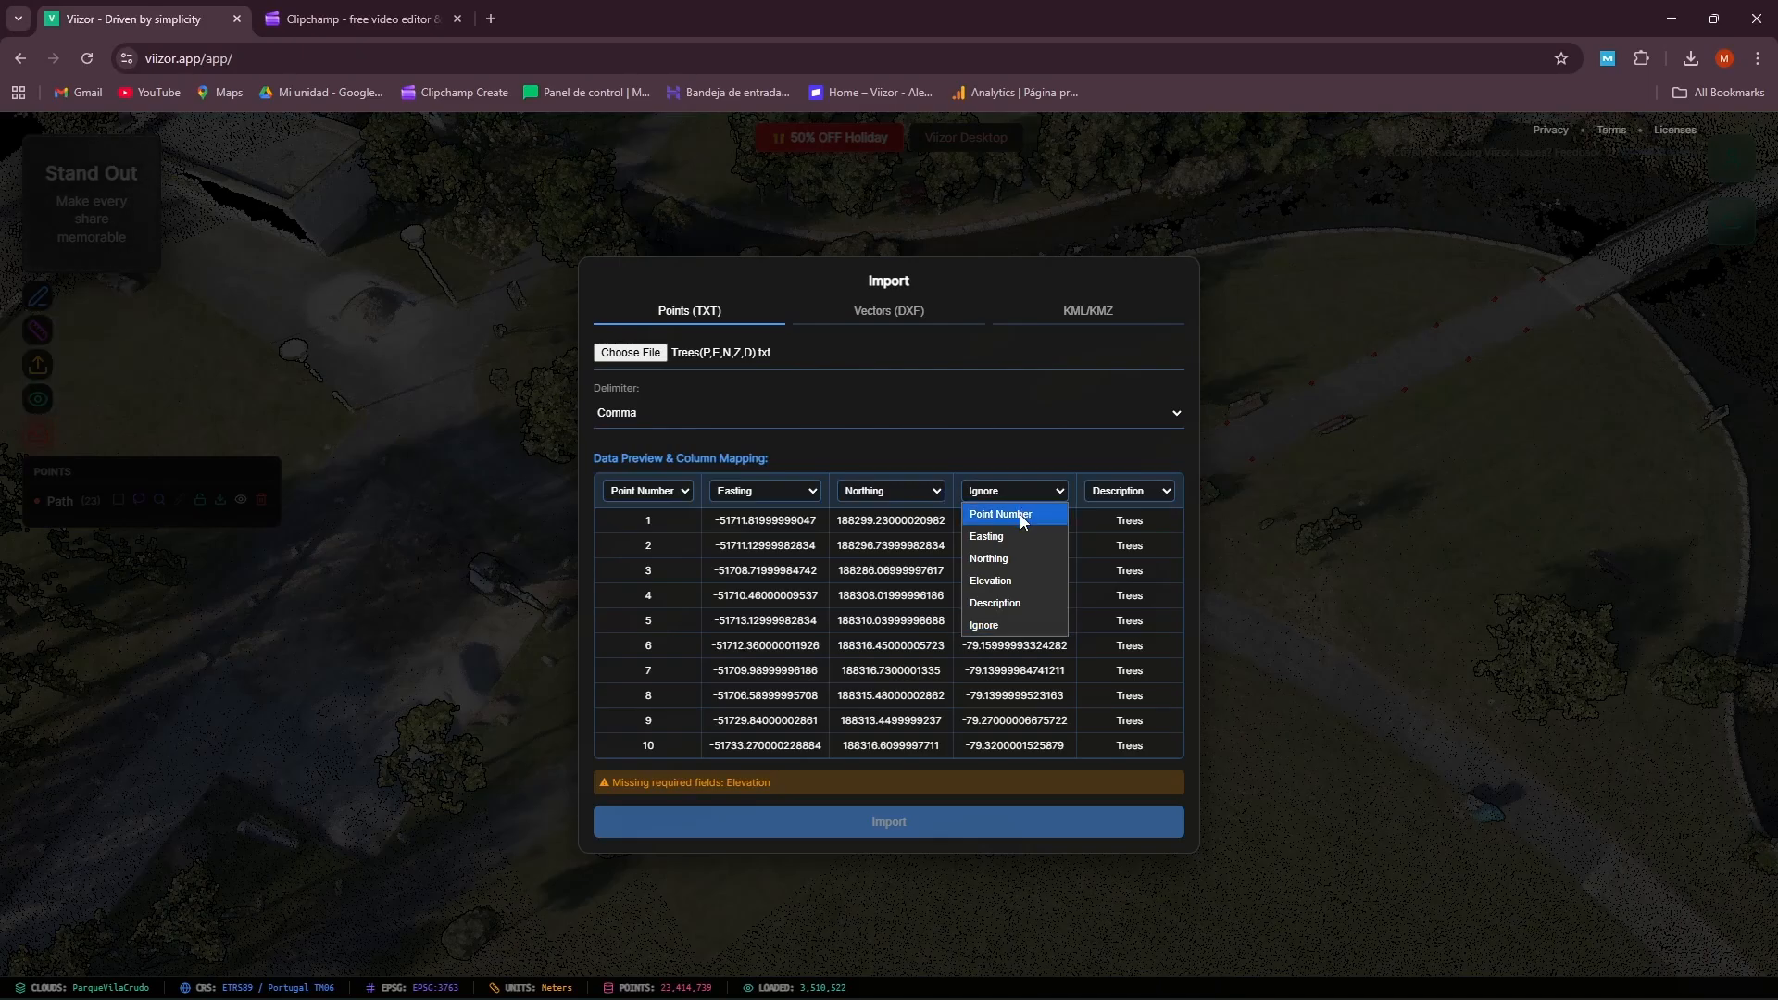
left_click(1009, 581)
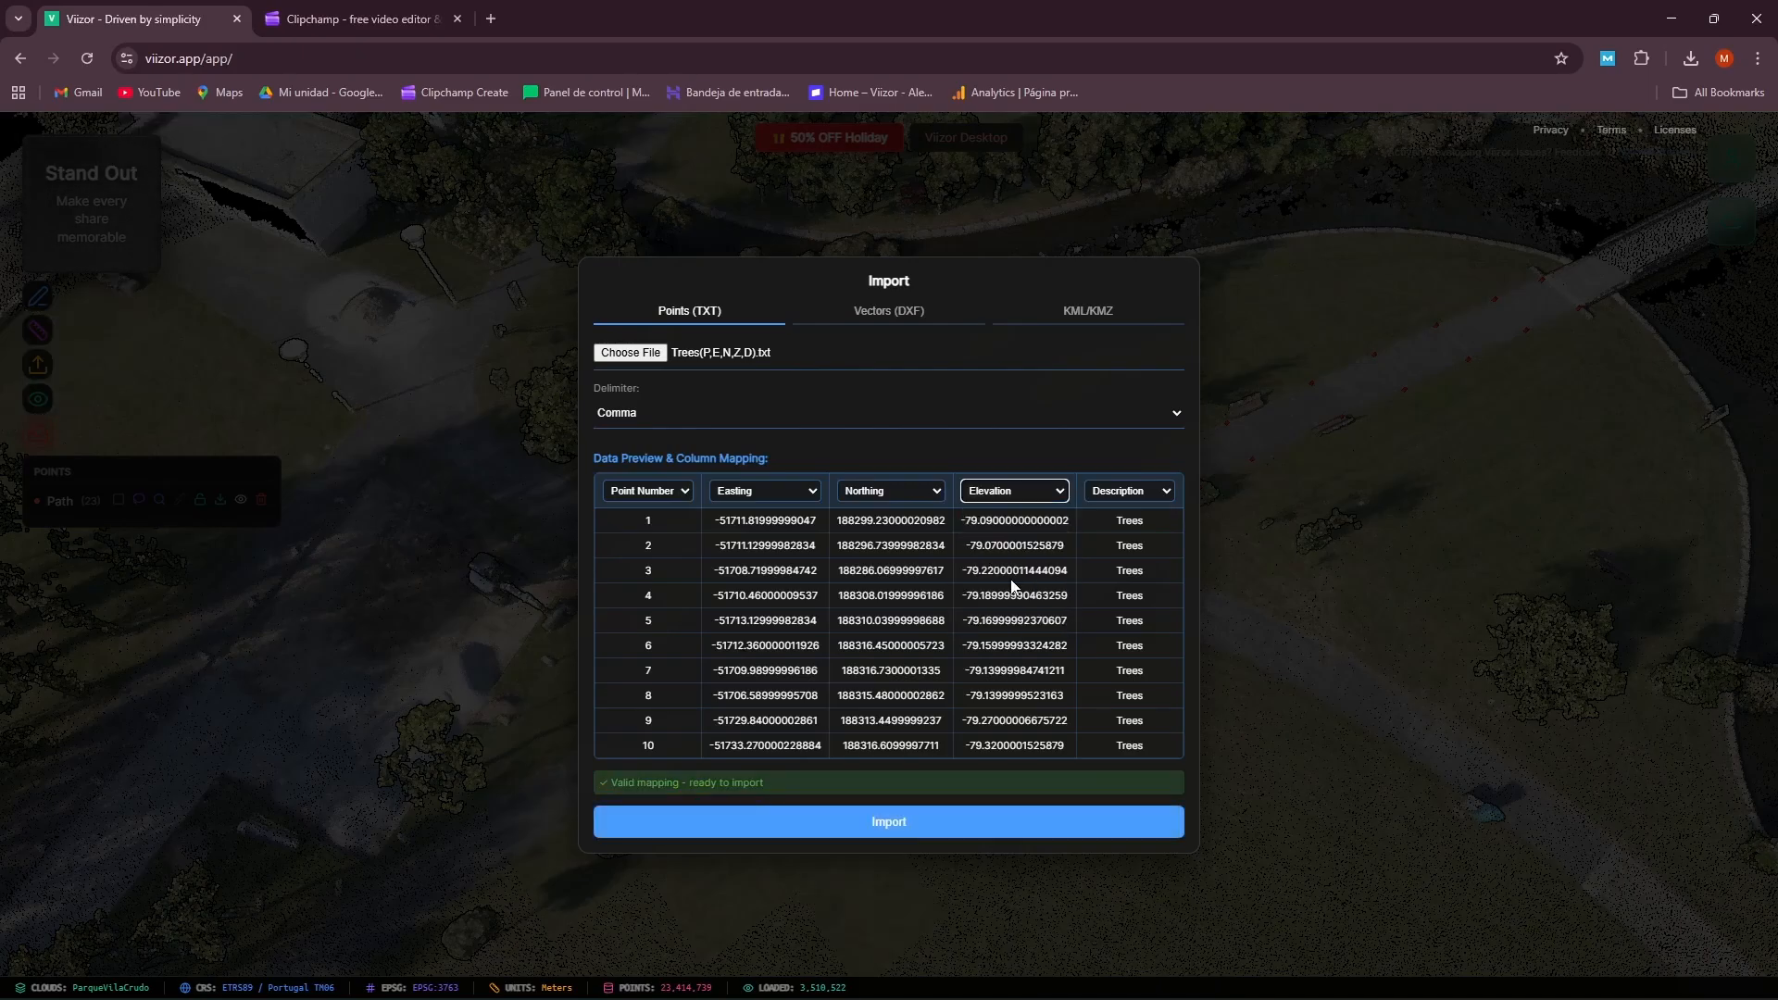
left_click(890, 830)
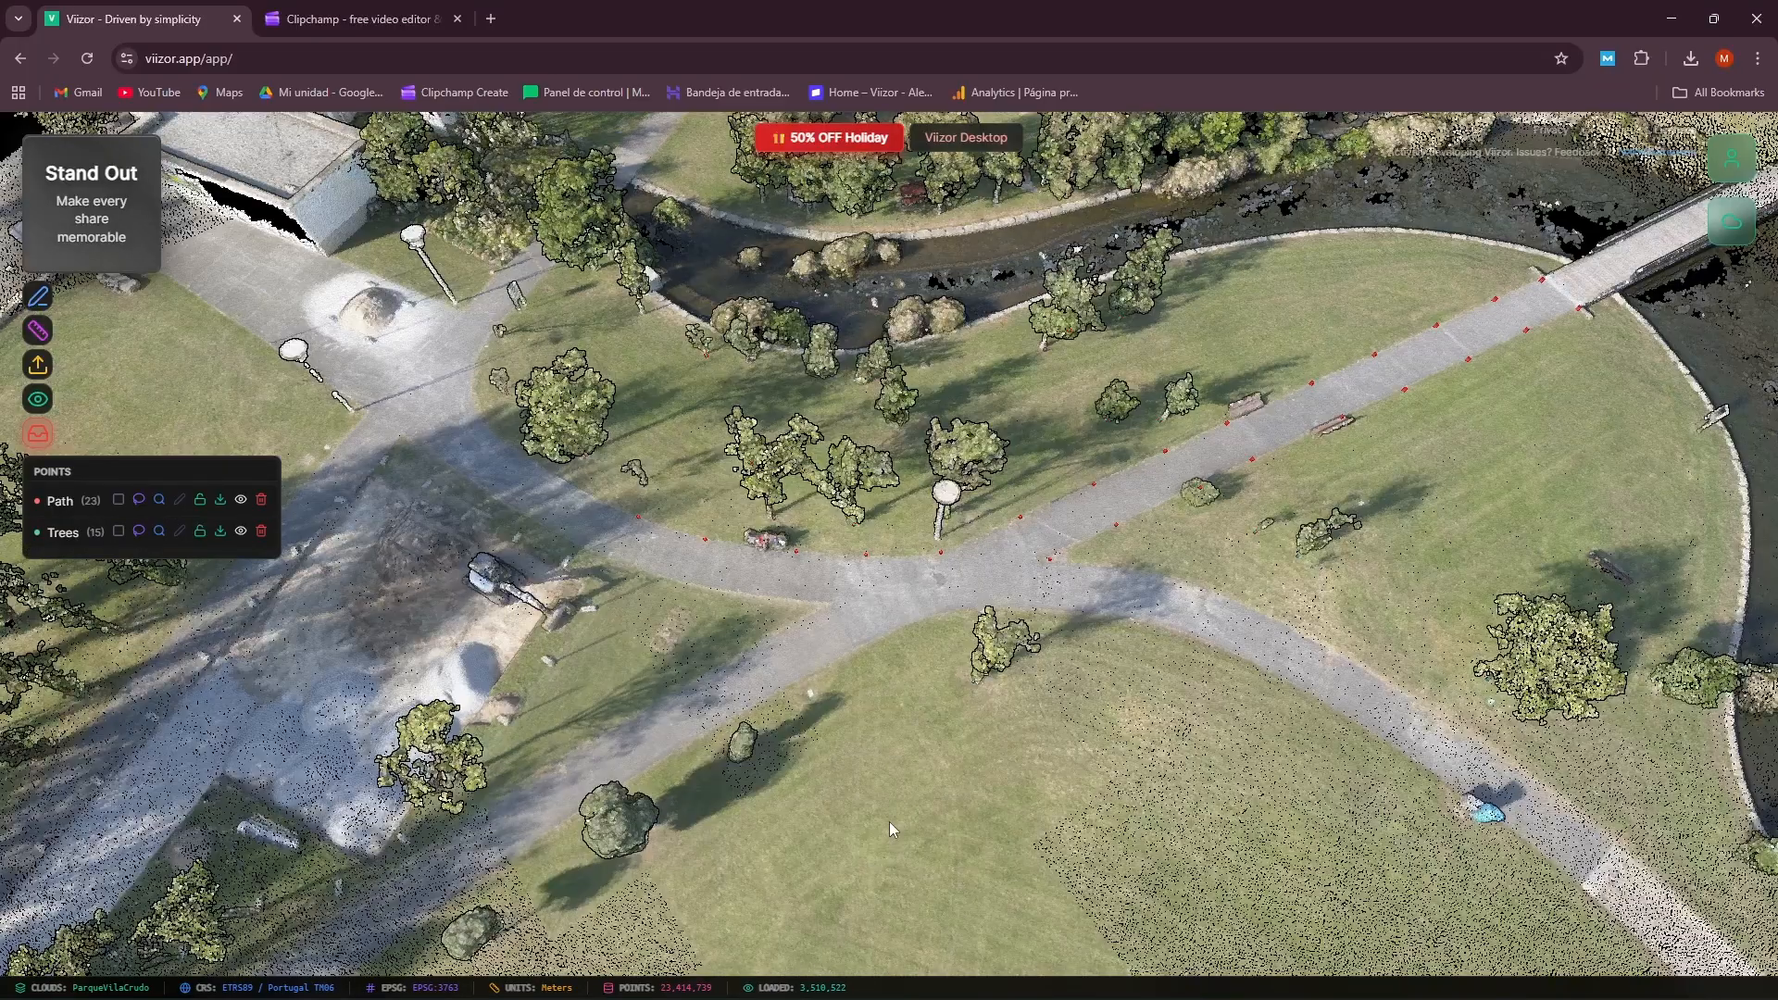
Examine the imported Trees and Path points against the tree bases and path edges from several angles
scroll(815, 540, "up", 5)
left_click_drag(817, 545, 901, 369)
right_click_drag(719, 456, 1402, 463)
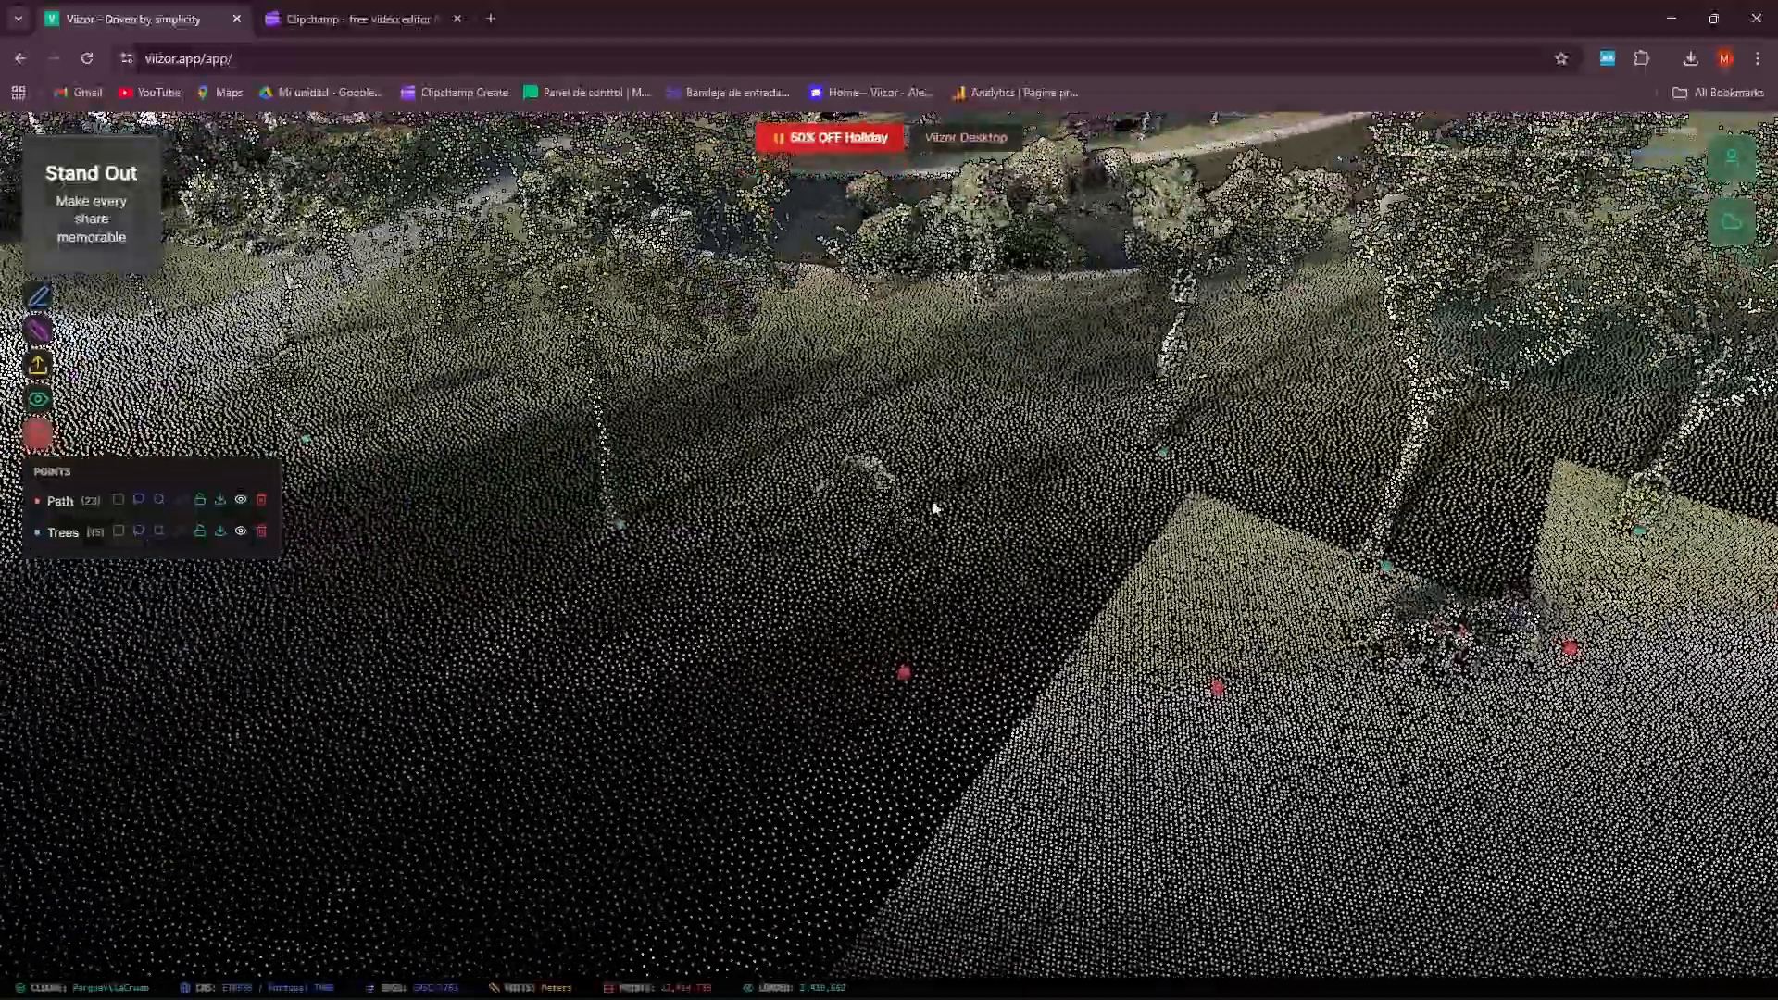
scroll(894, 497, "down", 6)
scroll(963, 466, "up", 8)
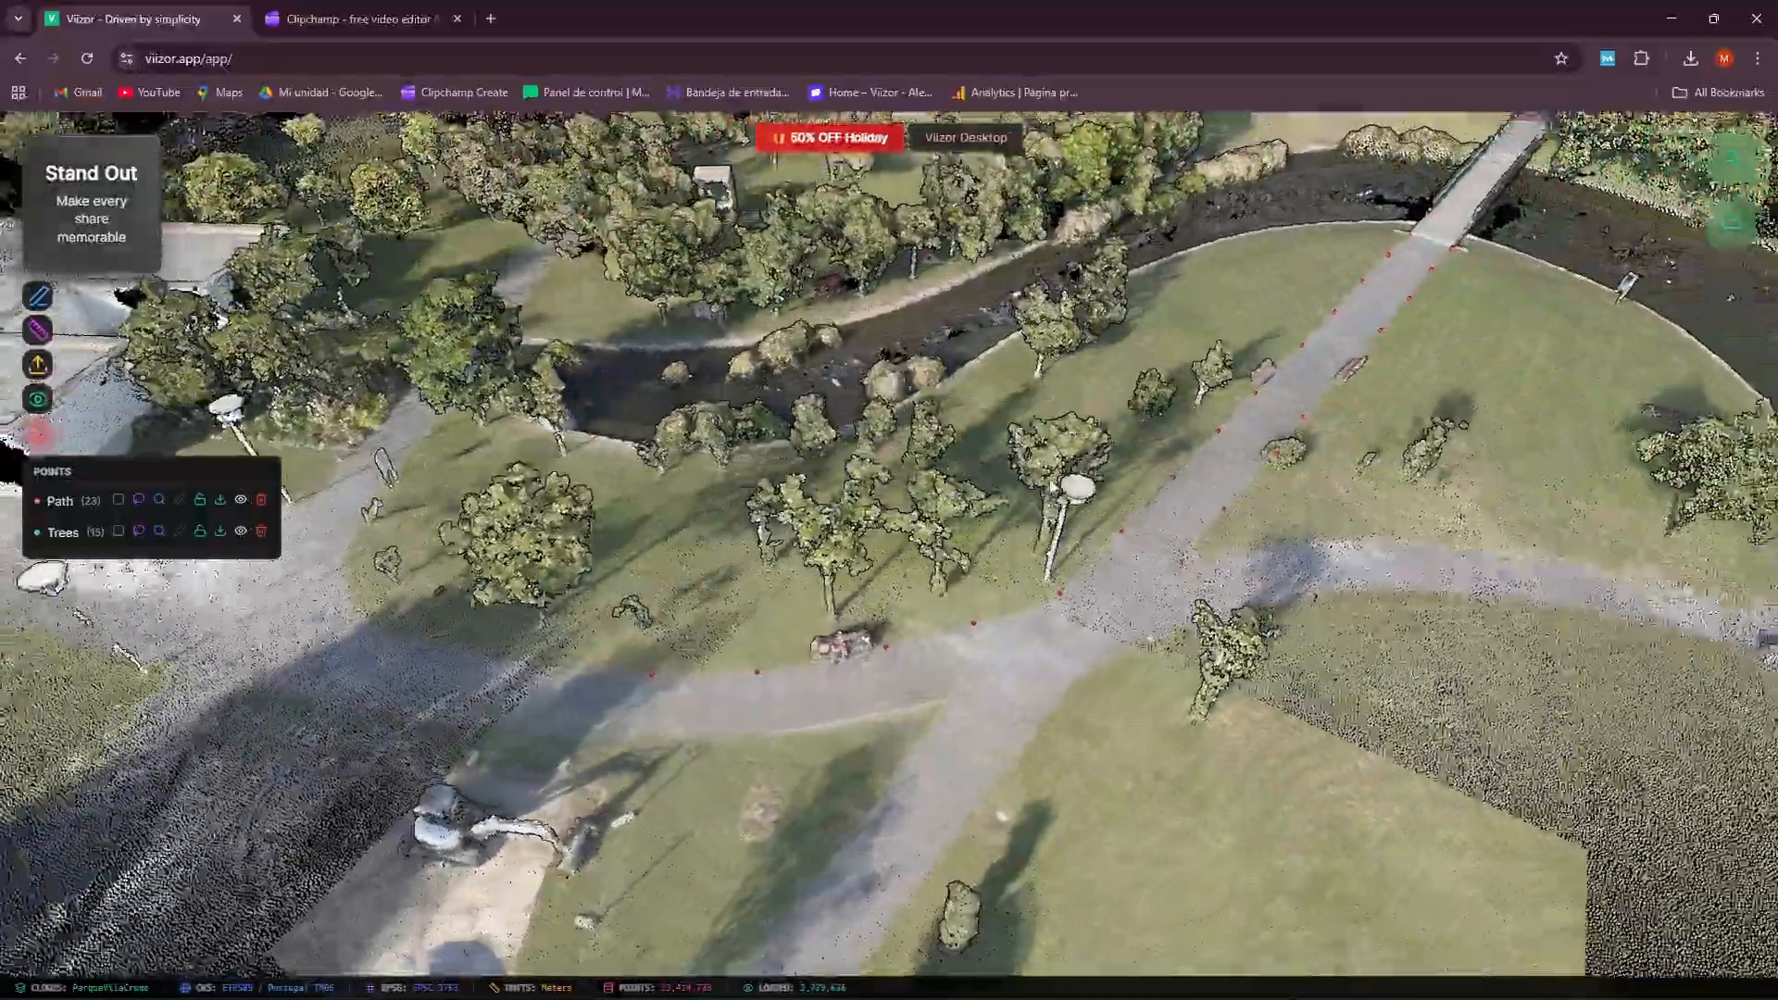
scroll(945, 339, "down", 6)
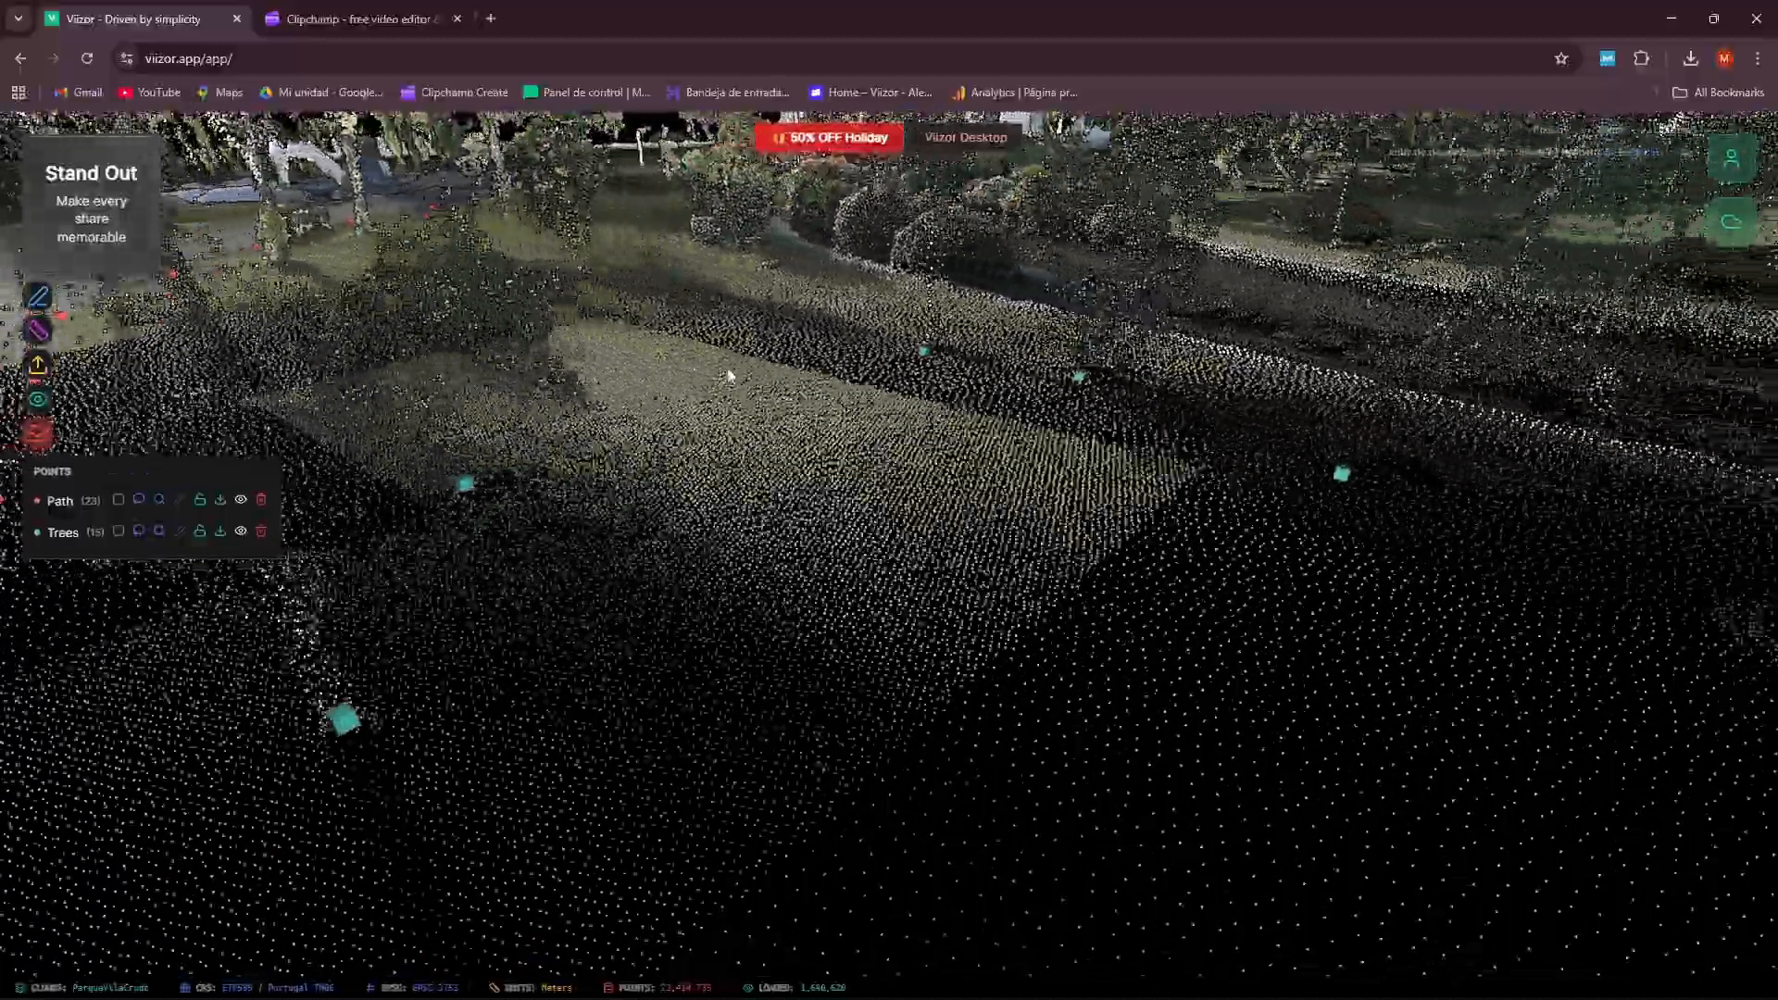
left_click_drag(728, 375, 738, 567)
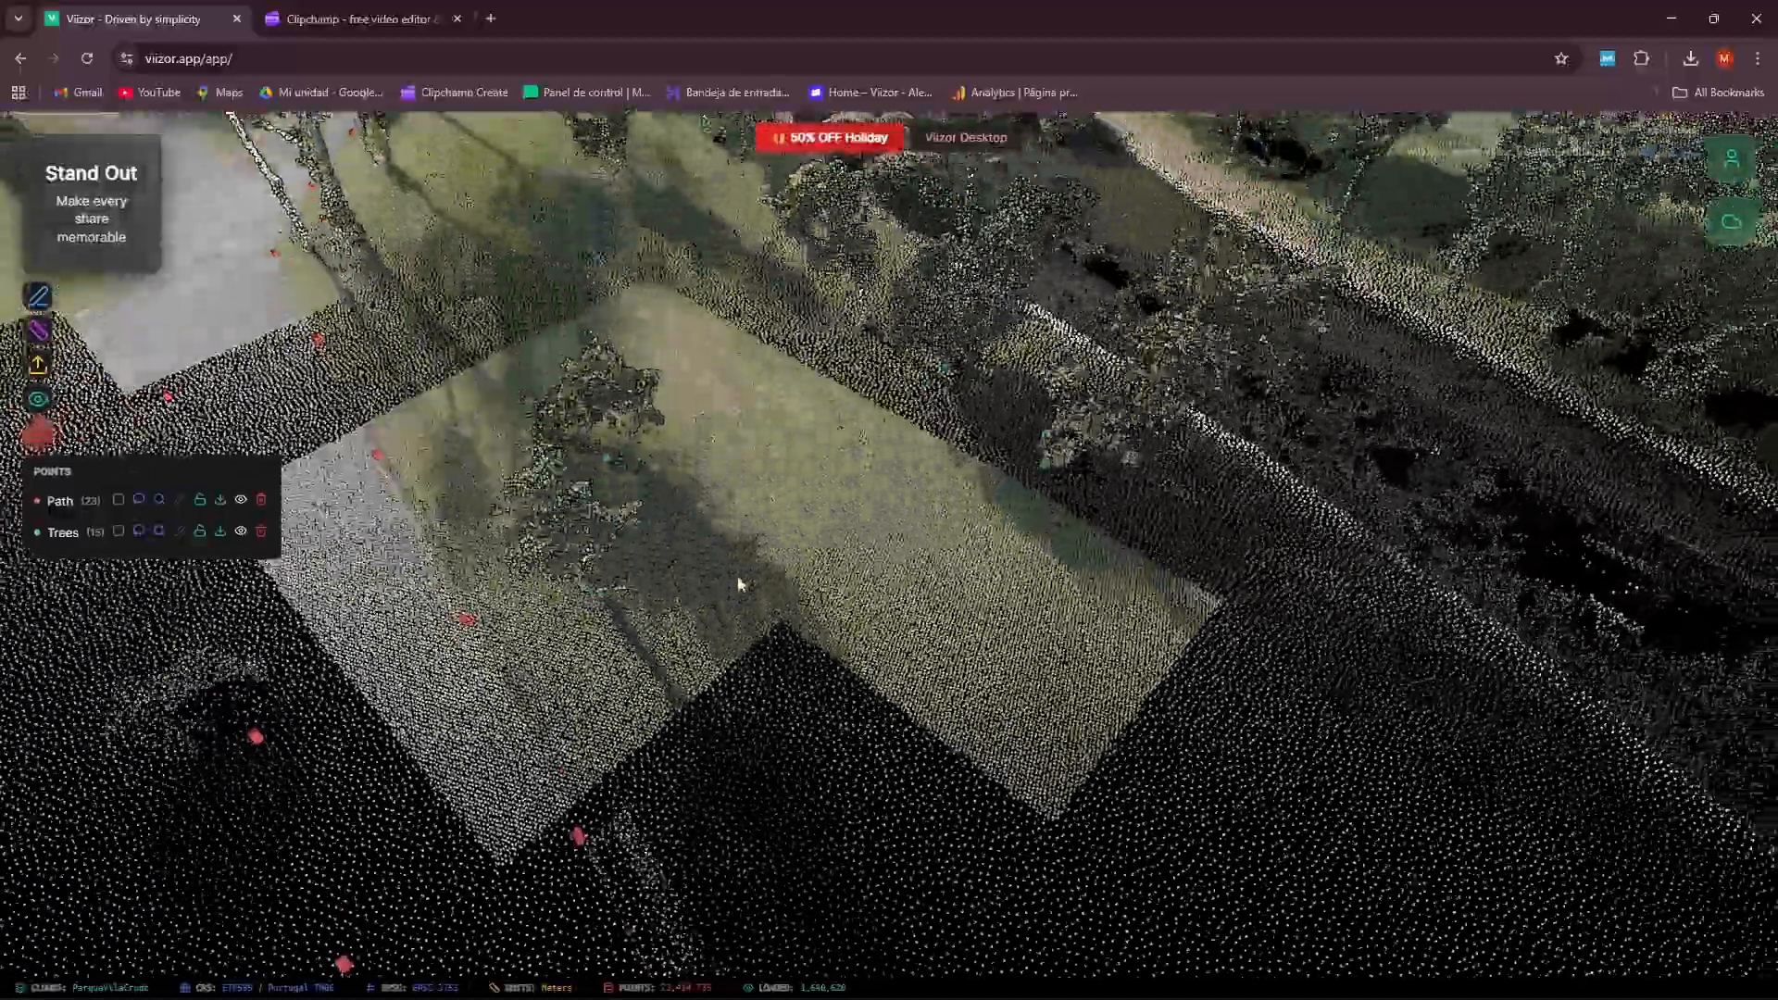
scroll(783, 548, "down", 3)
right_click_drag(783, 548, 846, 450)
scroll(827, 503, "down", 3)
left_click_drag(826, 504, 1203, 350)
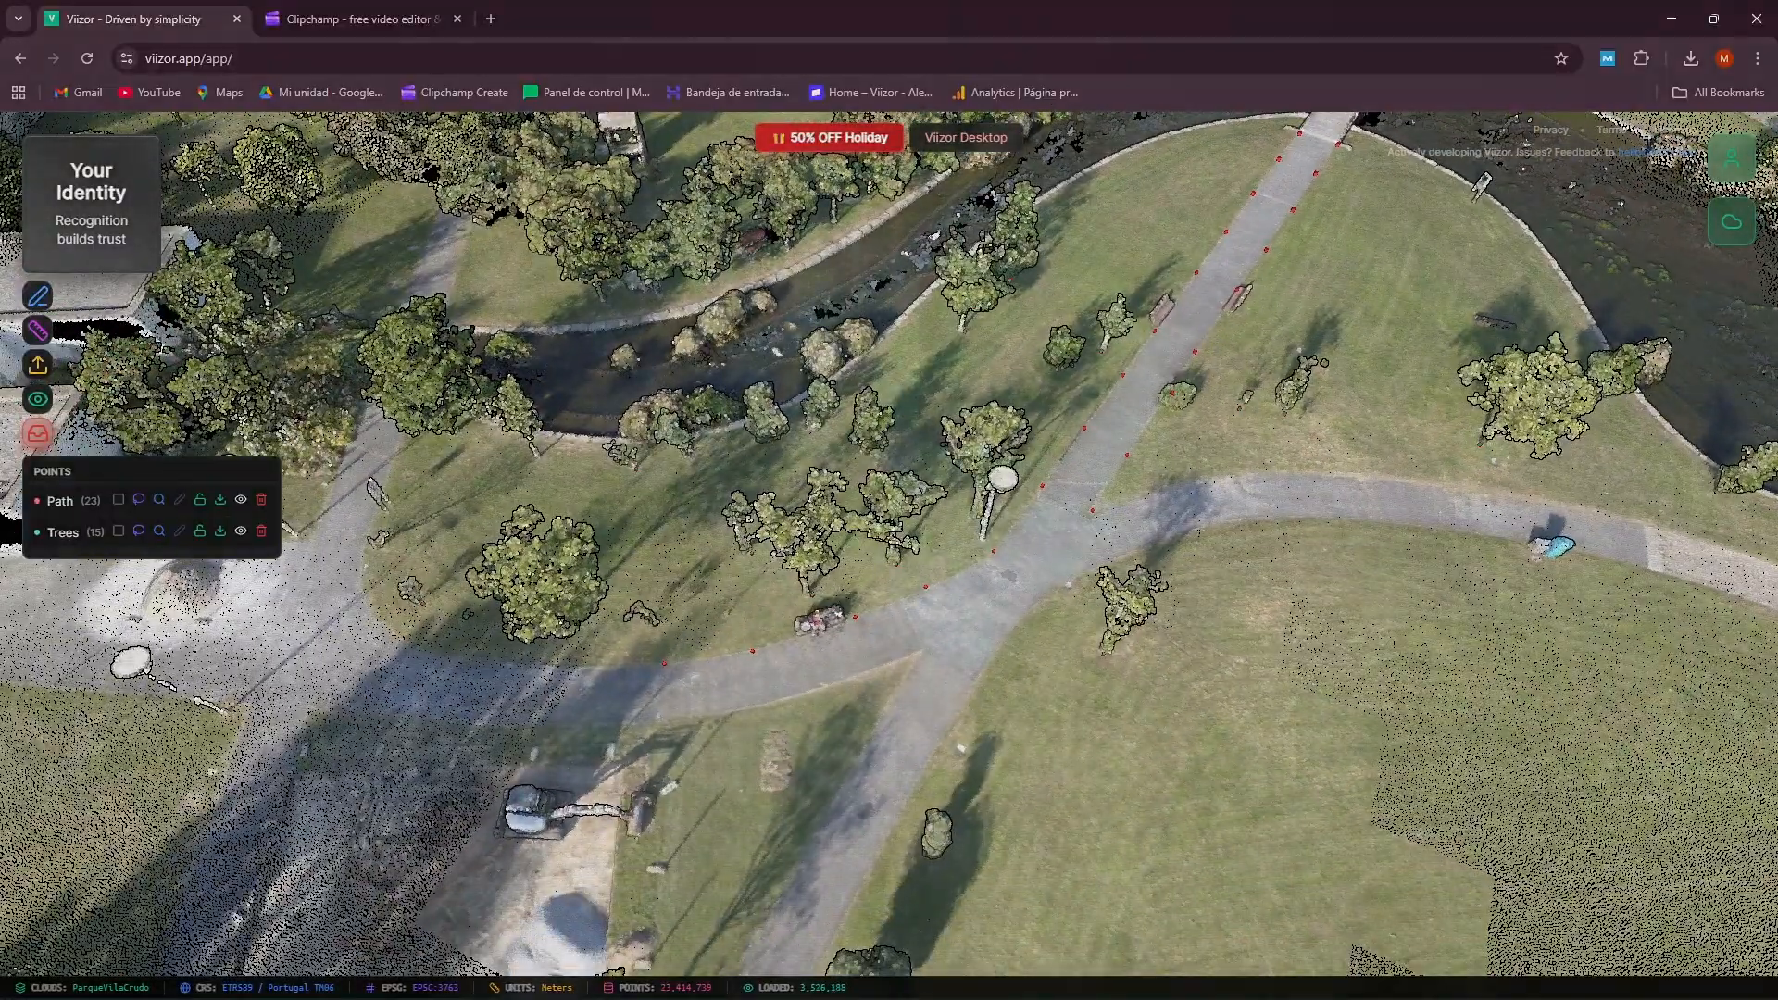